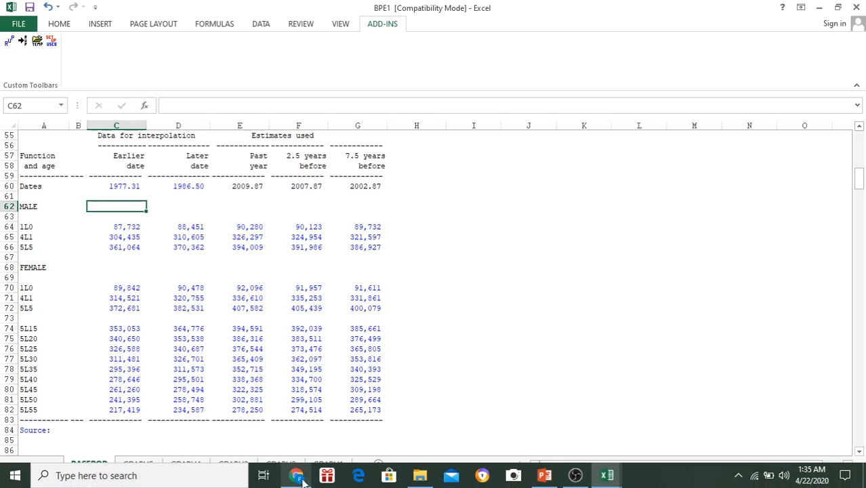
- Switch to Chrome and open the 2010 population census site sp2010.bps.go.id
click(302, 474)
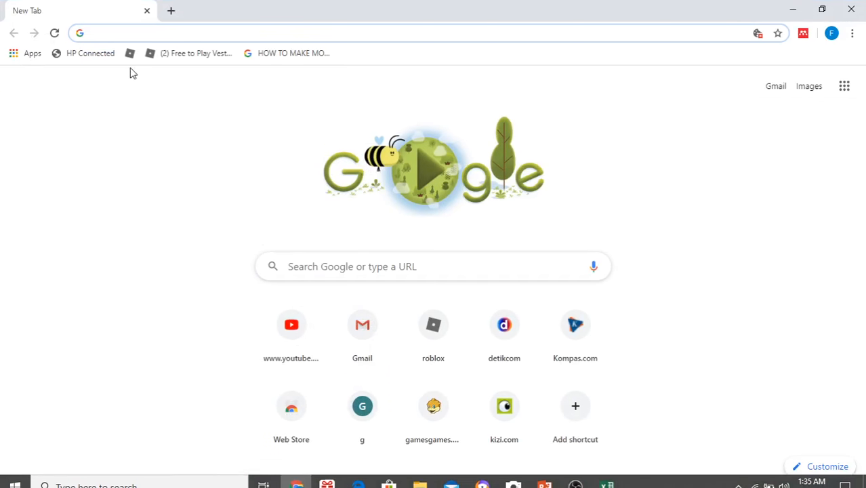
text(sp)
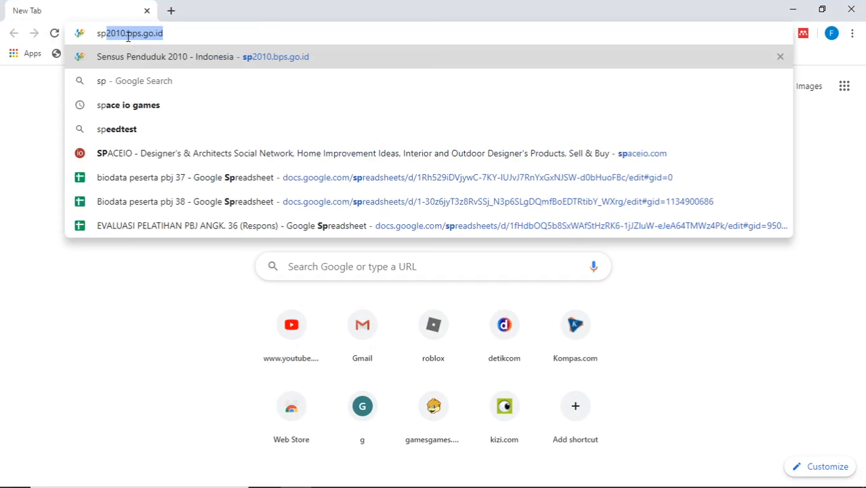
key(Return)
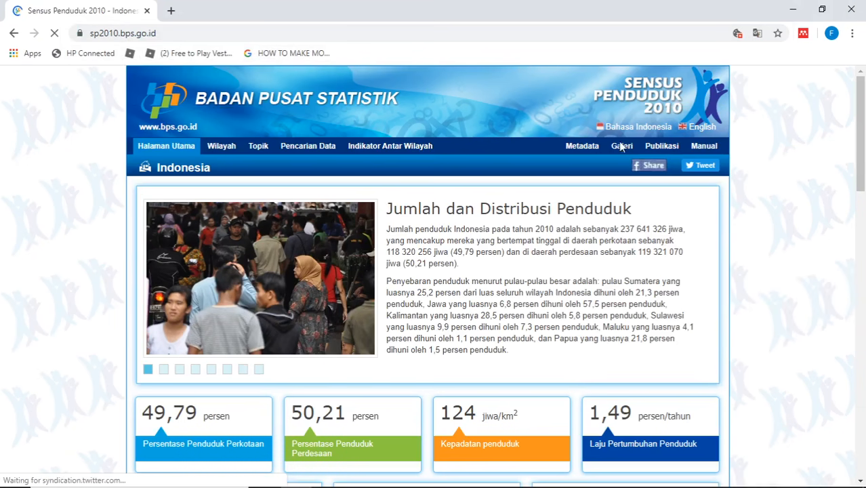
- Open the e-book "Angka Kematian Bayi dan Angka Harapan Hidup Penduduk Indonesia" from the site's publications
click(661, 149)
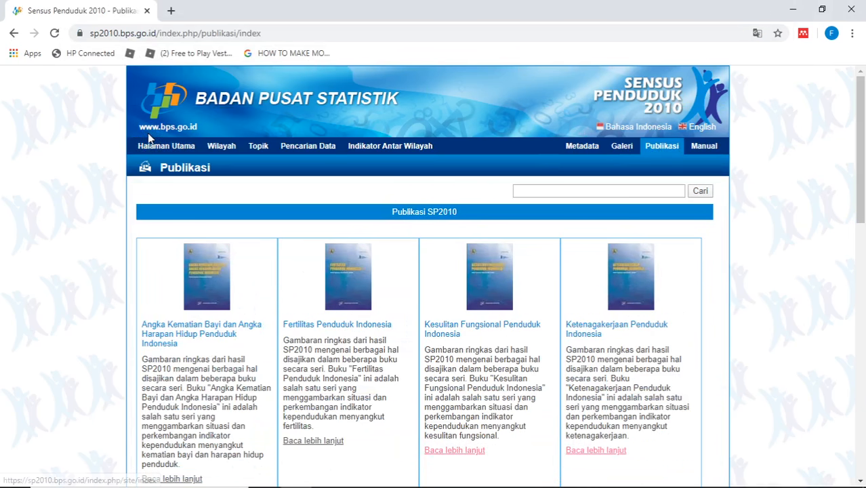
scroll(372, 294, down, 3)
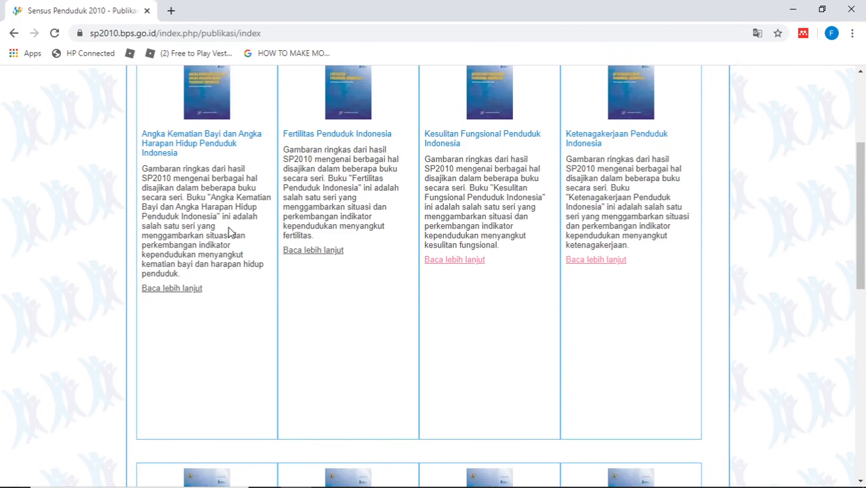
click(179, 291)
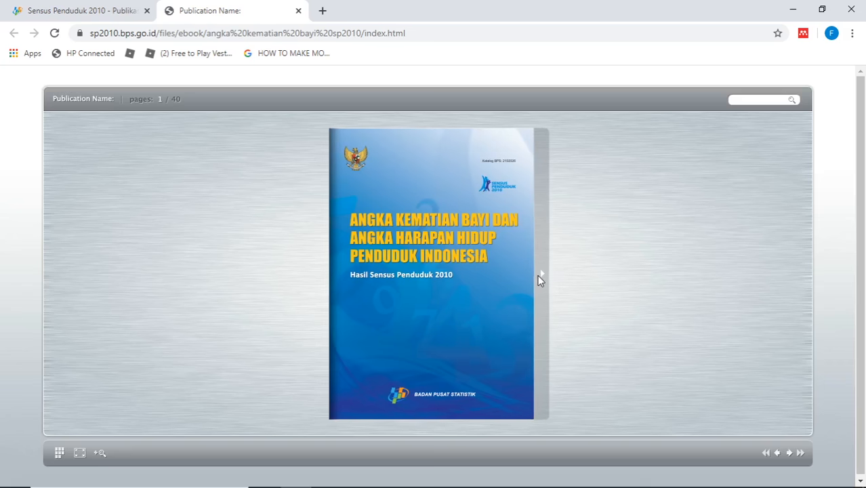
- Page through the e-book to the appendix tables L1 and L2 on pages 34-35
click(538, 276)
click(640, 280)
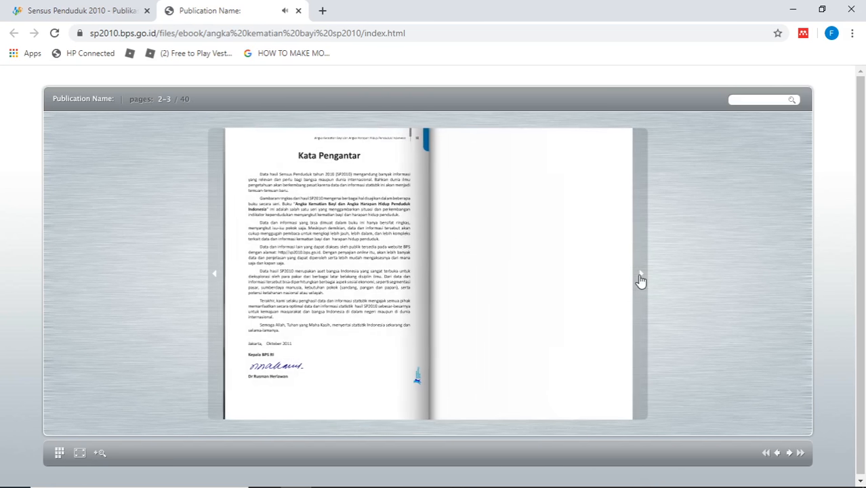
click(640, 279)
click(640, 279)
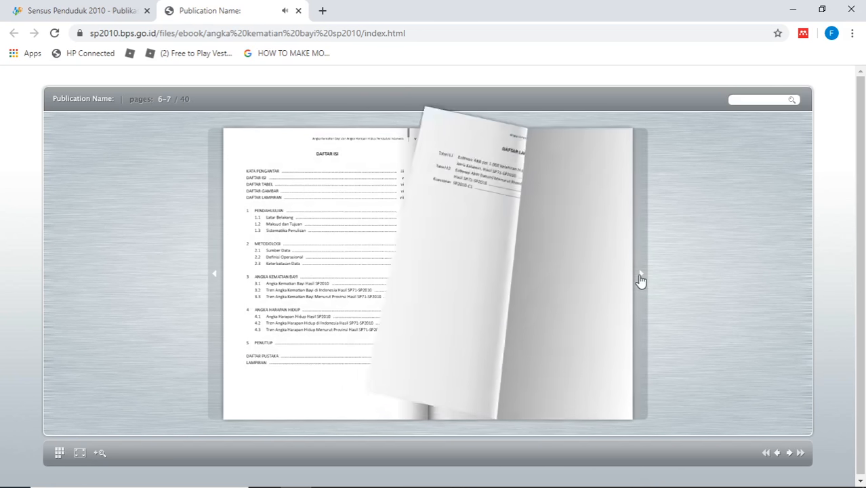
click(640, 279)
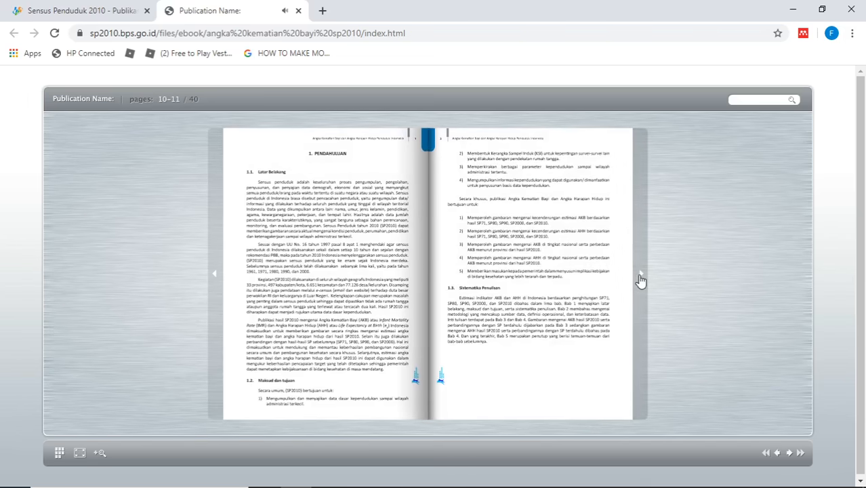
click(640, 279)
click(641, 279)
click(641, 279)
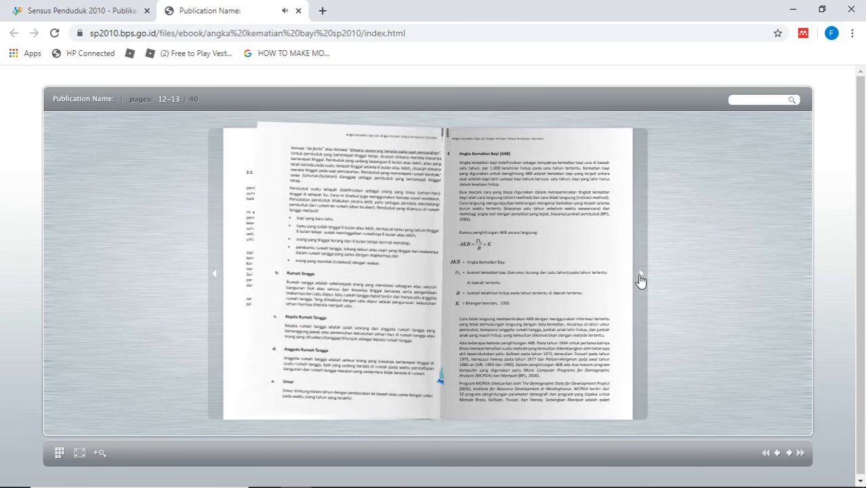
click(640, 279)
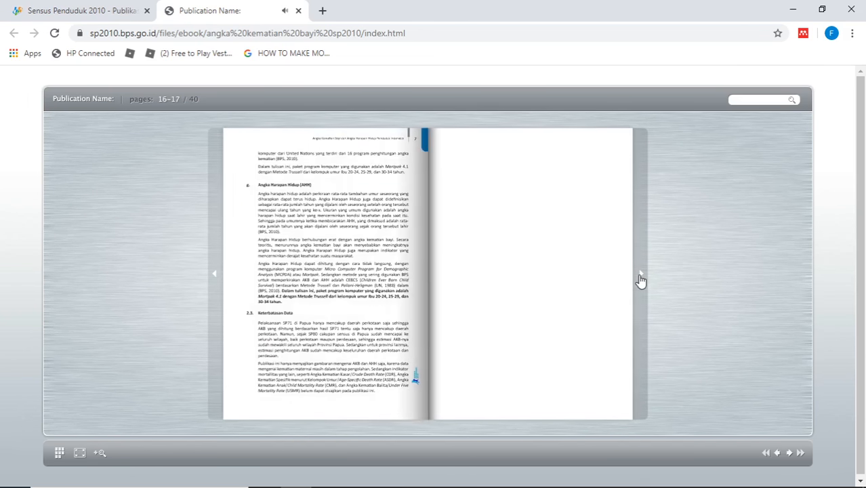
click(640, 279)
click(641, 279)
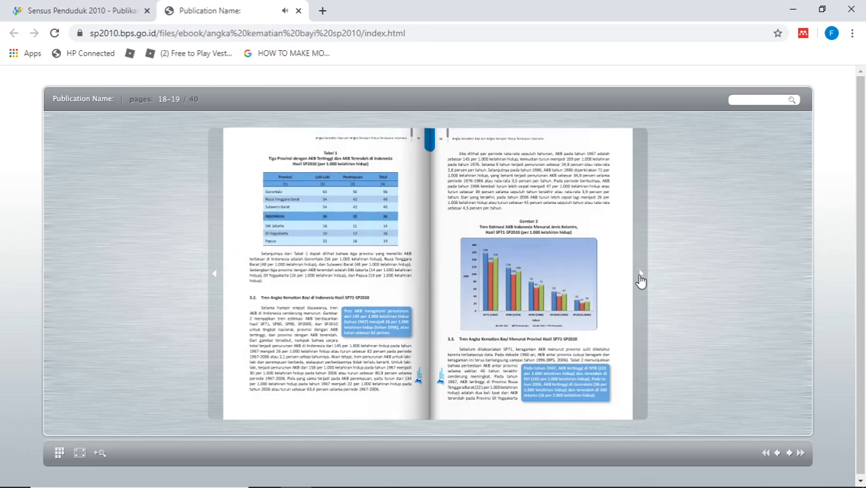
click(640, 279)
click(640, 279)
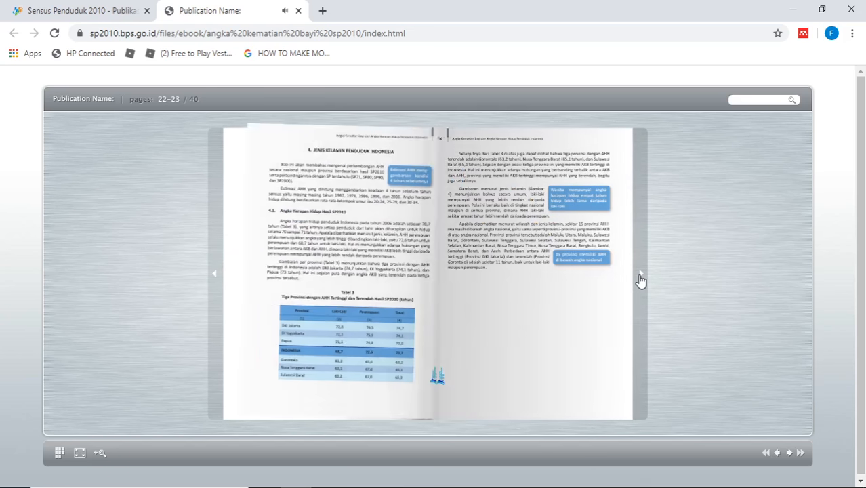
click(640, 279)
click(640, 279)
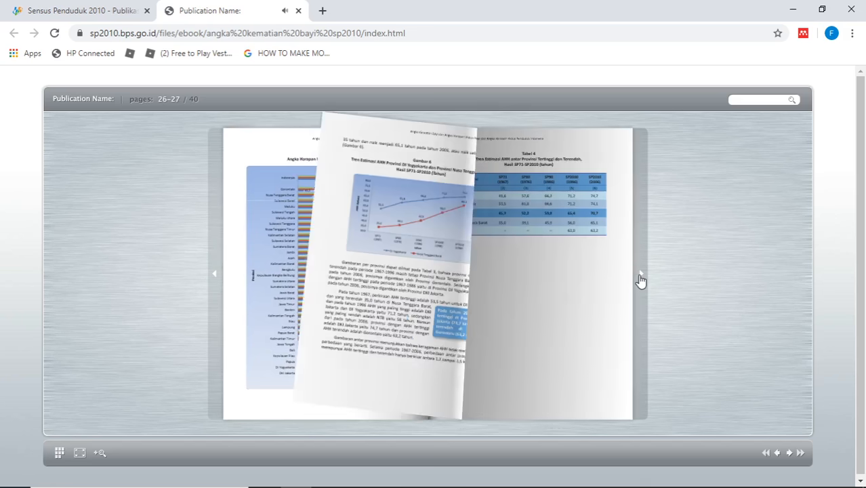
click(640, 279)
click(640, 279)
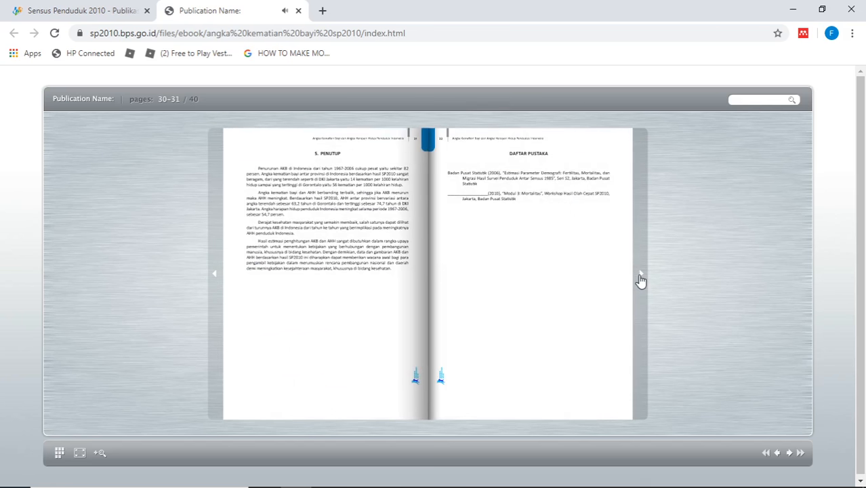
click(640, 279)
click(640, 279)
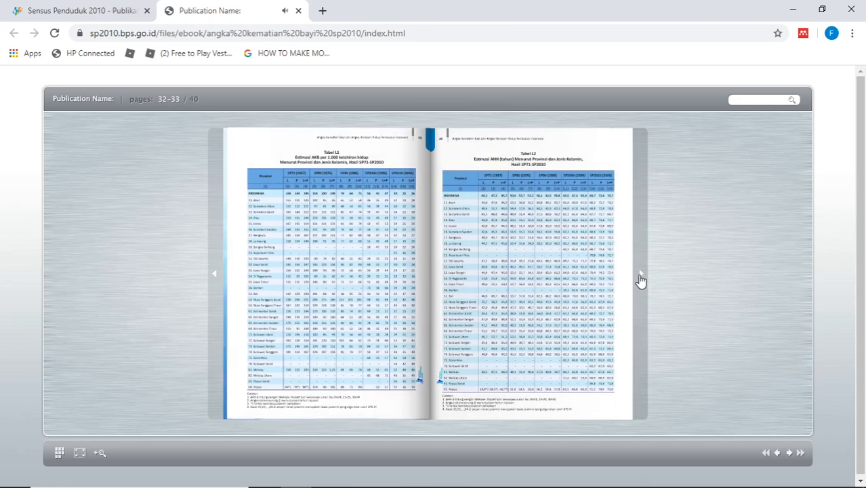
click(640, 279)
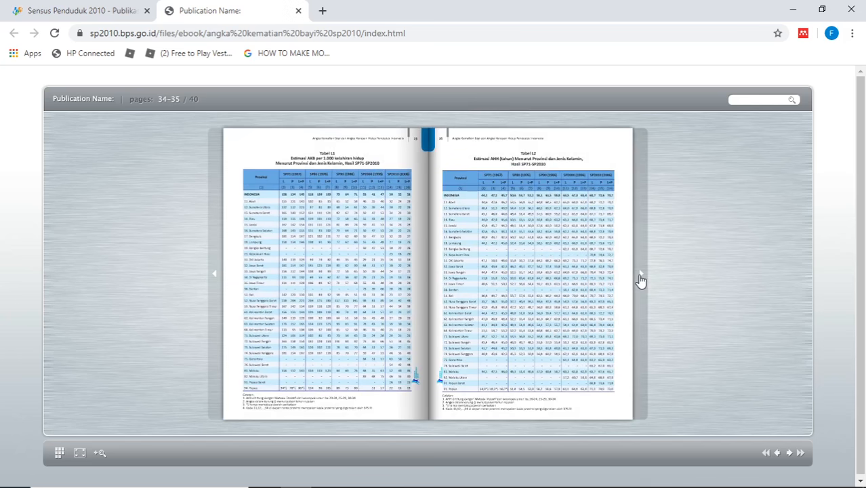
- Enlarge Tabel L2 on page 35 and examine the life expectancy estimates by province, sex and census, and return to the two-page view
click(535, 309)
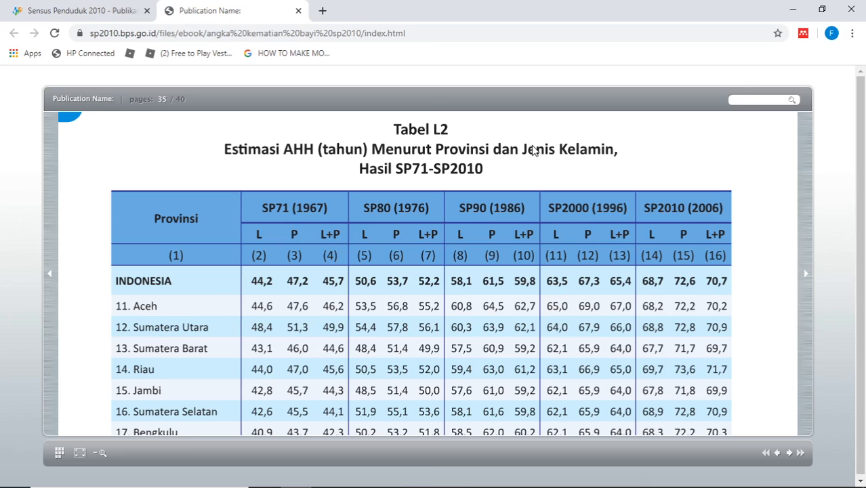
scroll(533, 149, down, 5)
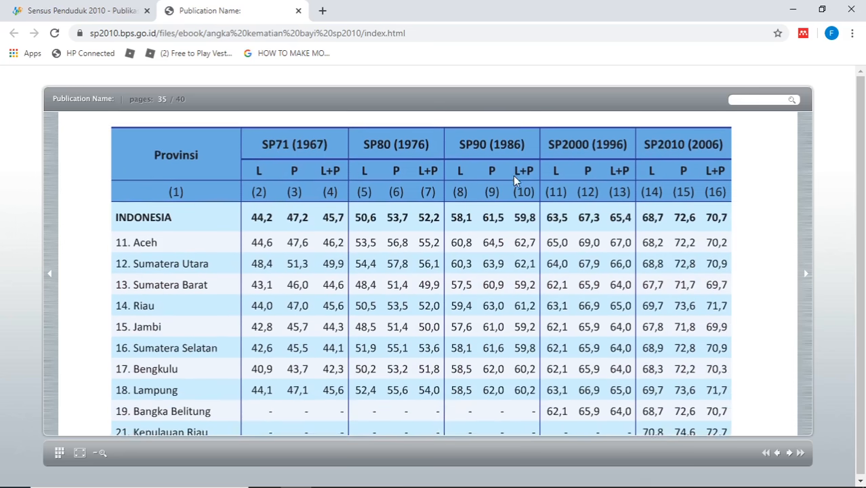
scroll(505, 241, down, 3)
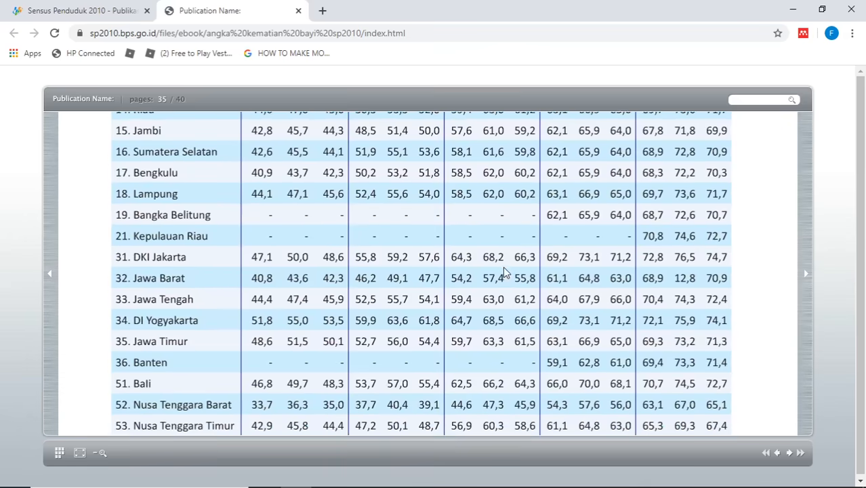
scroll(525, 312, down, 3)
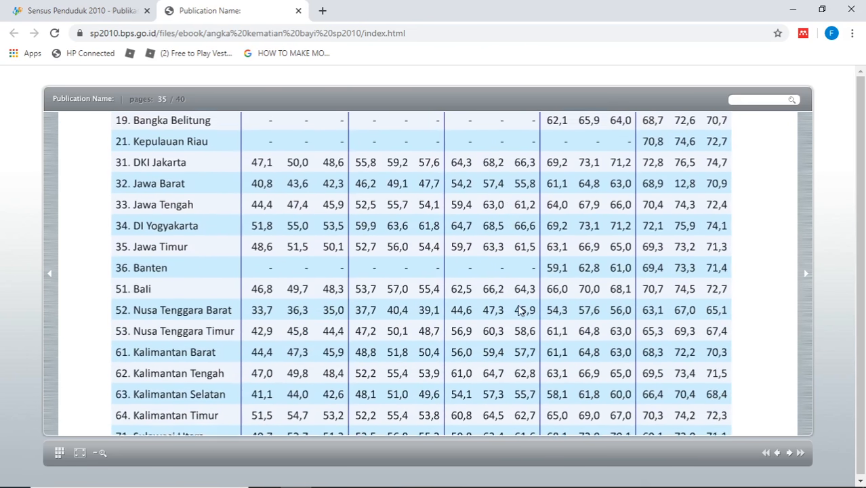
scroll(535, 341, down, 2)
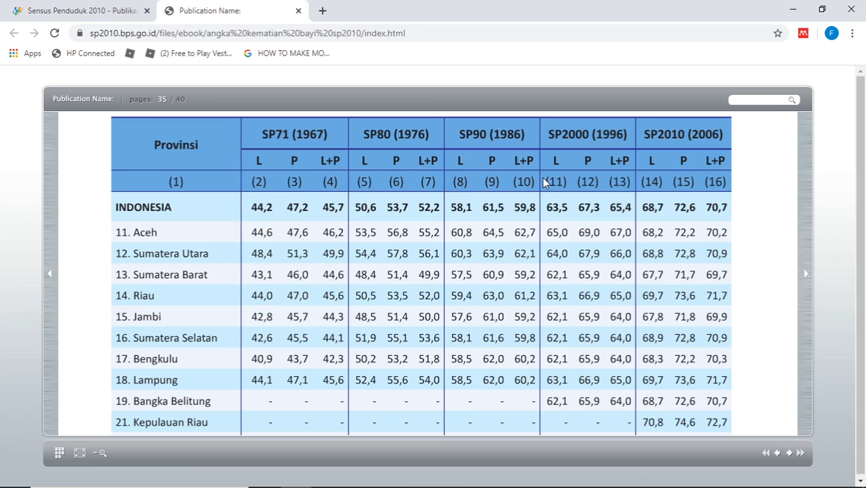
scroll(548, 174, up, 2)
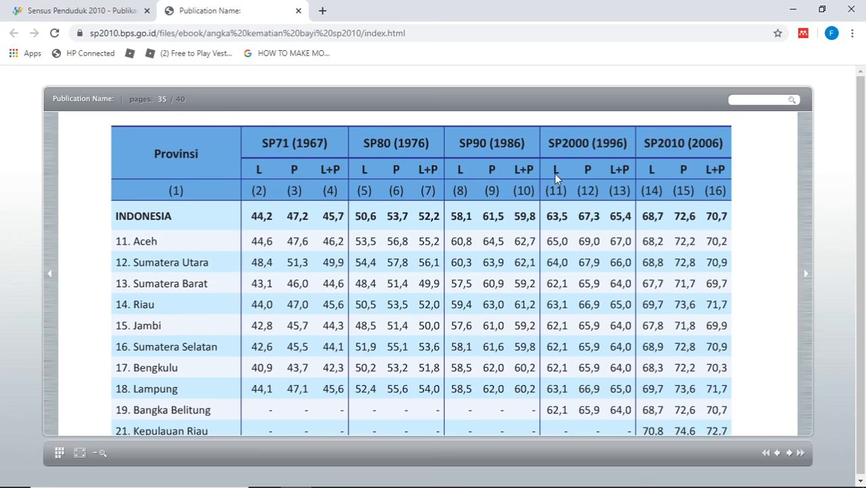
scroll(556, 169, up, 2)
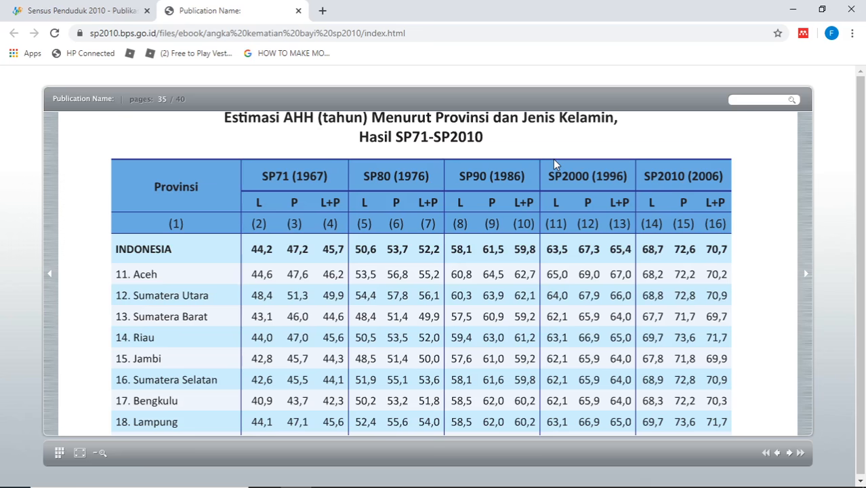
scroll(553, 160, down, 1)
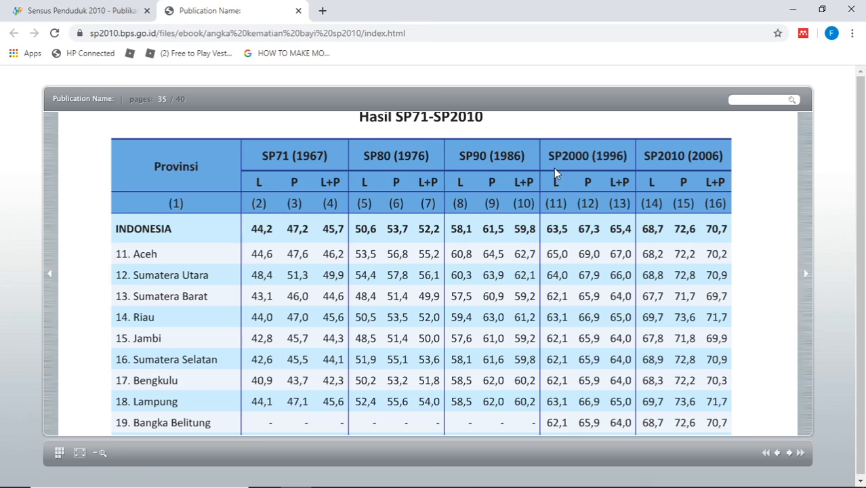
scroll(554, 171, down, 3)
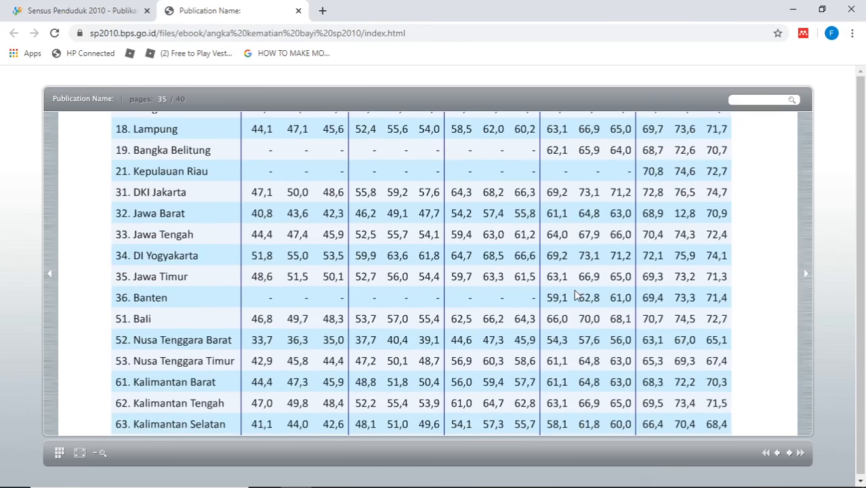
scroll(569, 269, up, 4)
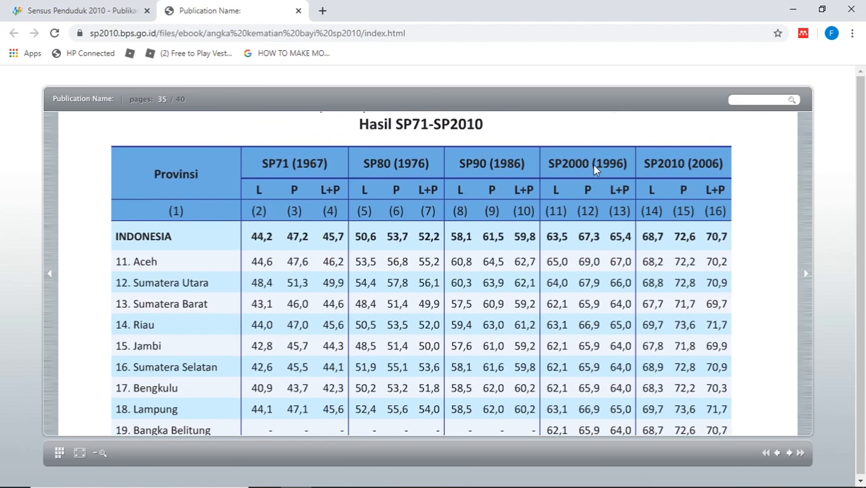
scroll(579, 173, down, 1)
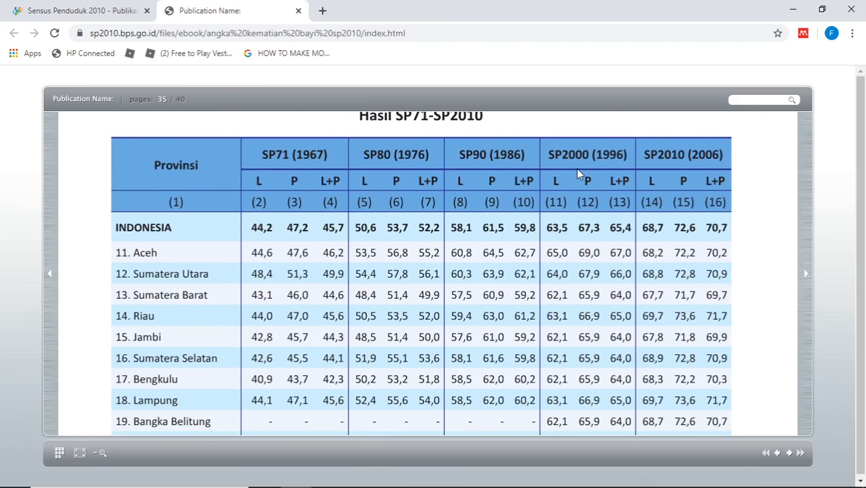
scroll(579, 175, down, 5)
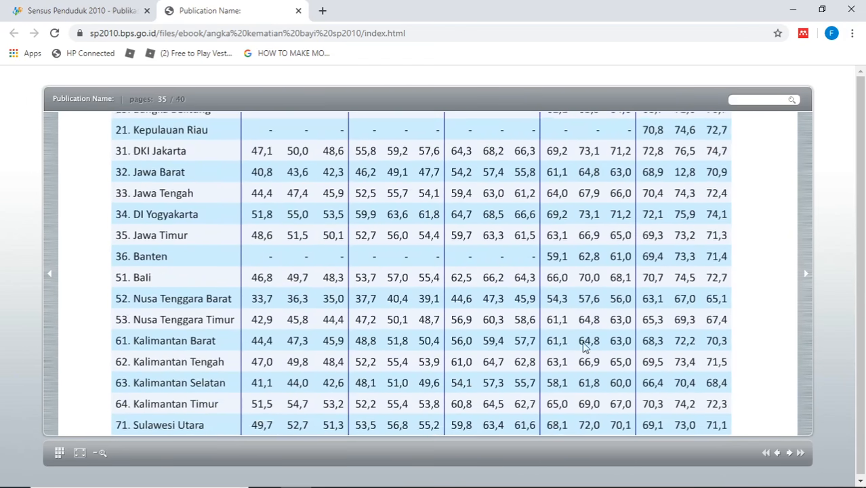
scroll(584, 346, down, 3)
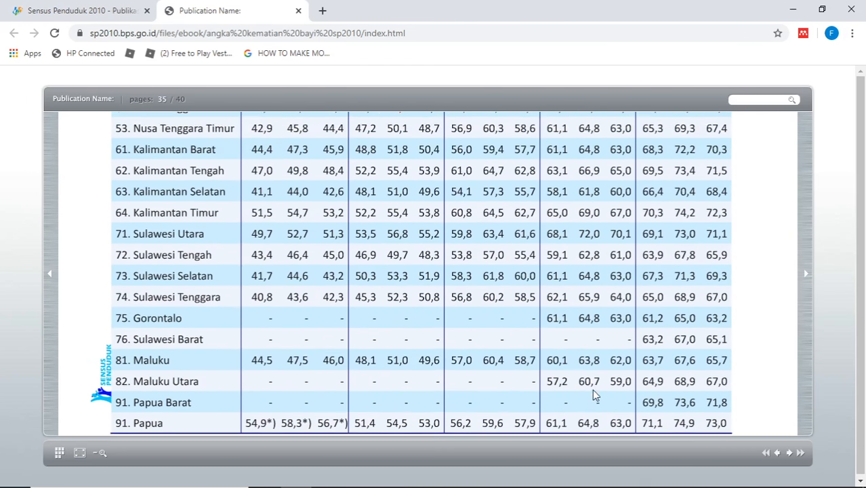
scroll(594, 395, up, 1)
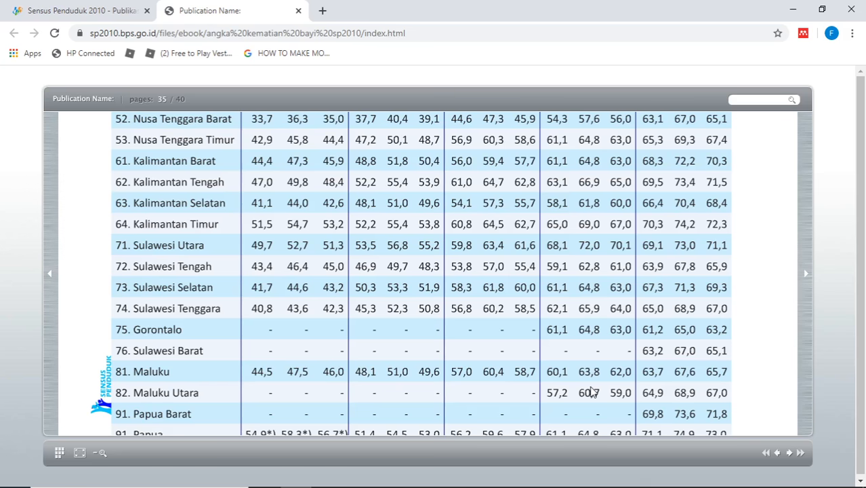
scroll(591, 392, down, 3)
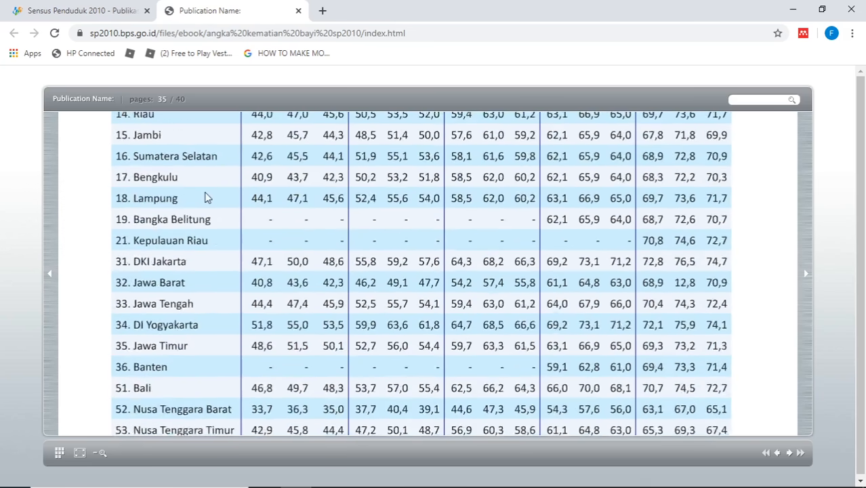
click(217, 196)
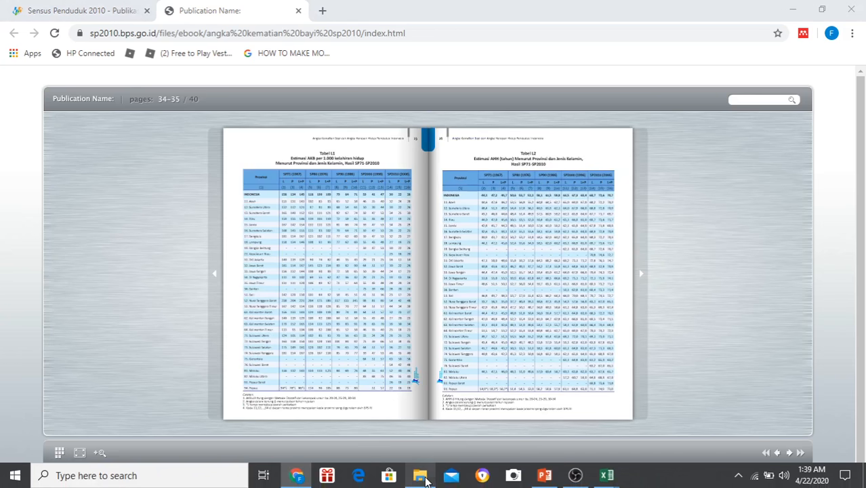
- Switch to the "Input 73-74" workbook in Excel
click(420, 477)
click(607, 477)
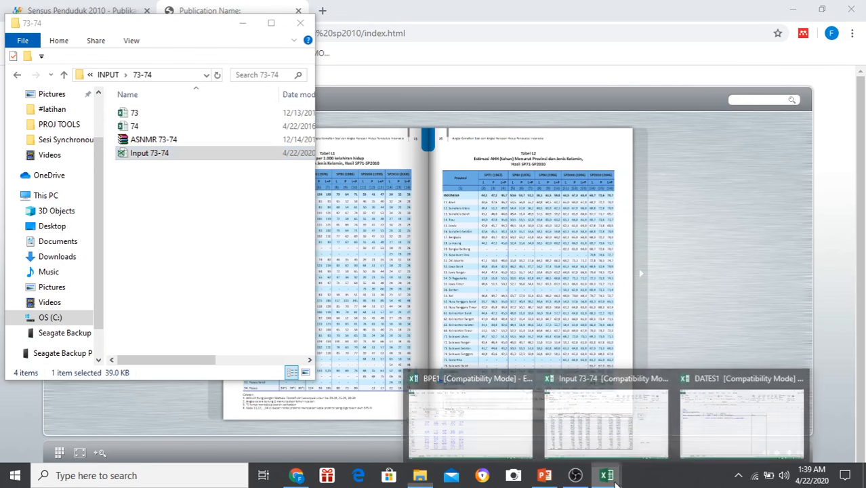
click(585, 424)
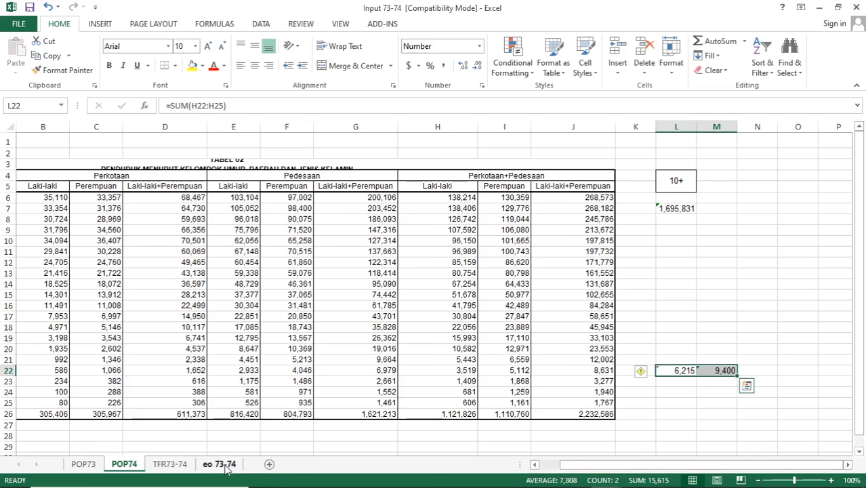
- Examine the SP2000 (1996) and SP2010 (2006) life expectancy figures for both provinces on the eo 73-74 sheet
click(223, 464)
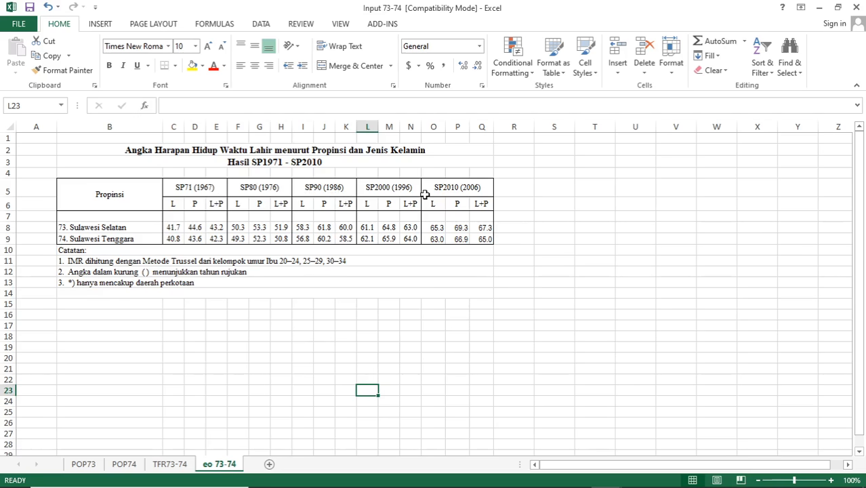
drag(381, 188, 460, 239)
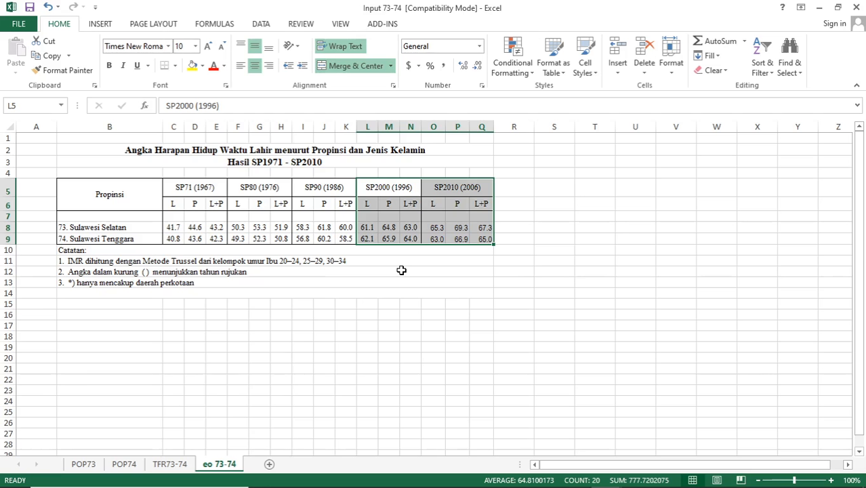
- Minimize the open Excel and browser windows, launch MORTPAK from the desktop, and dismiss its welcome and getting-started screens
mouse_move(617, 486)
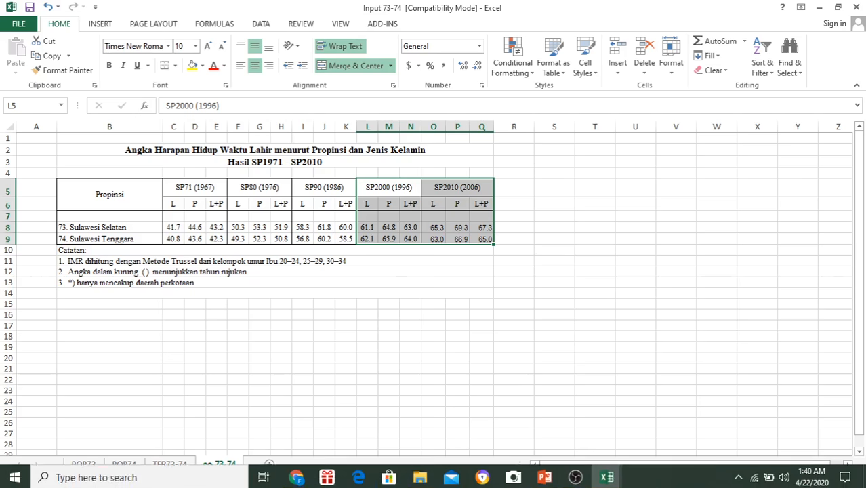
click(819, 8)
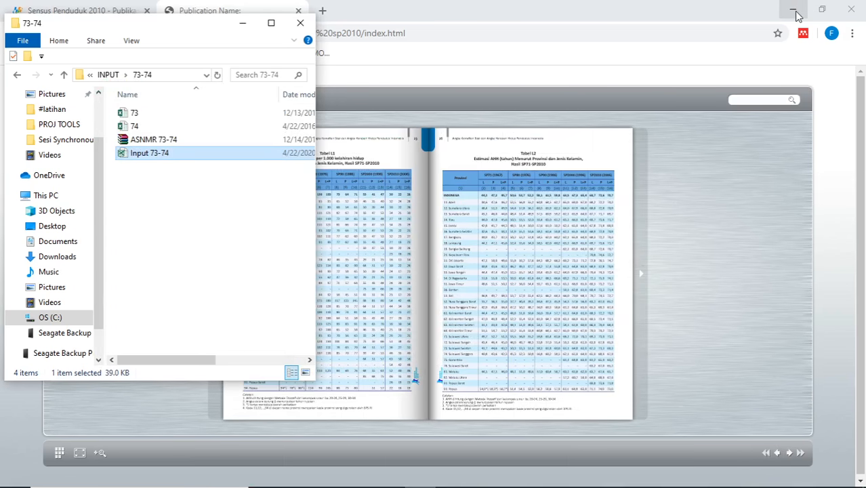
click(793, 9)
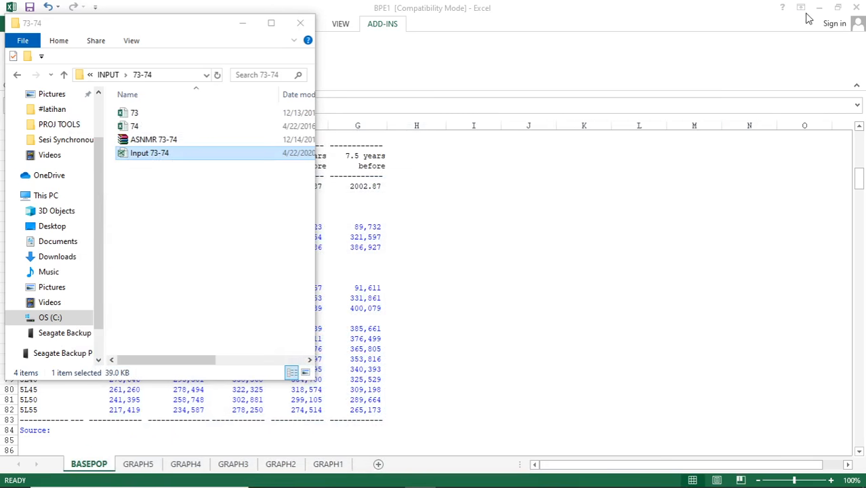
click(819, 8)
click(818, 8)
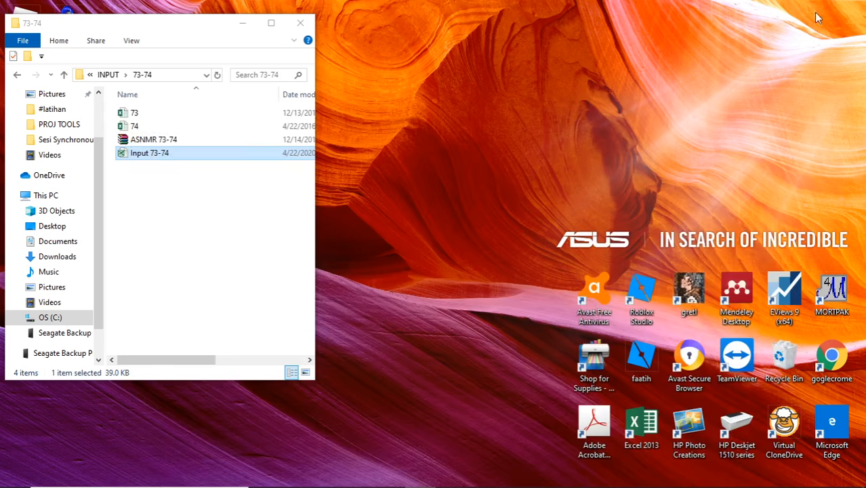
click(838, 290)
double_click(838, 289)
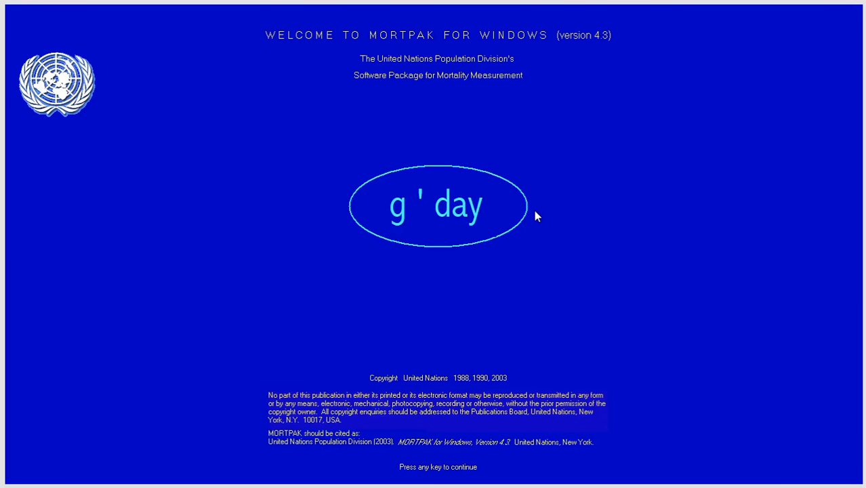
click(464, 208)
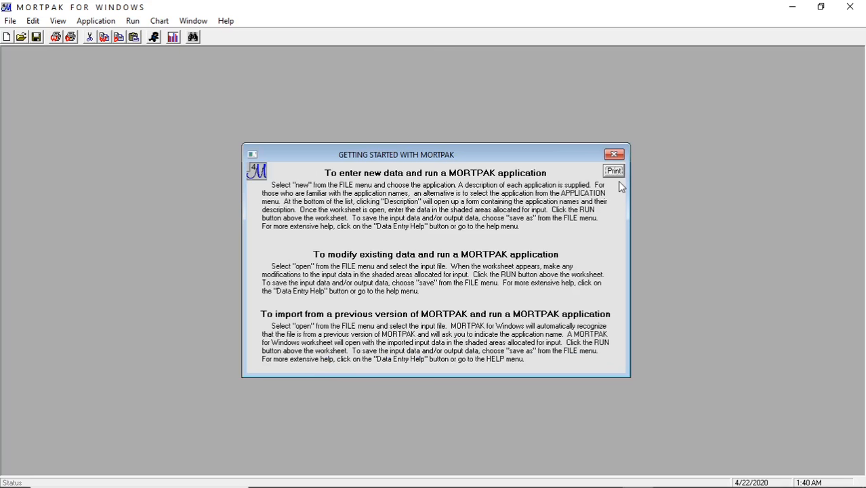
click(611, 160)
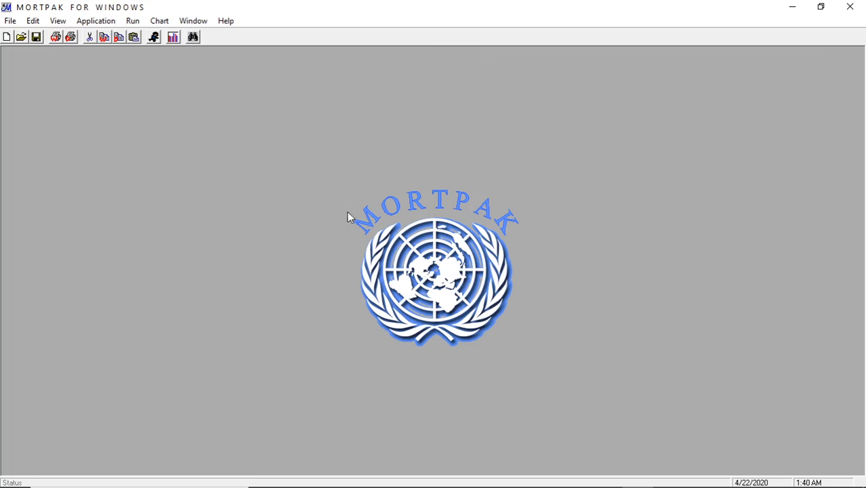
- Create a new worksheet for the MATCH model life table application and maximize it
click(6, 38)
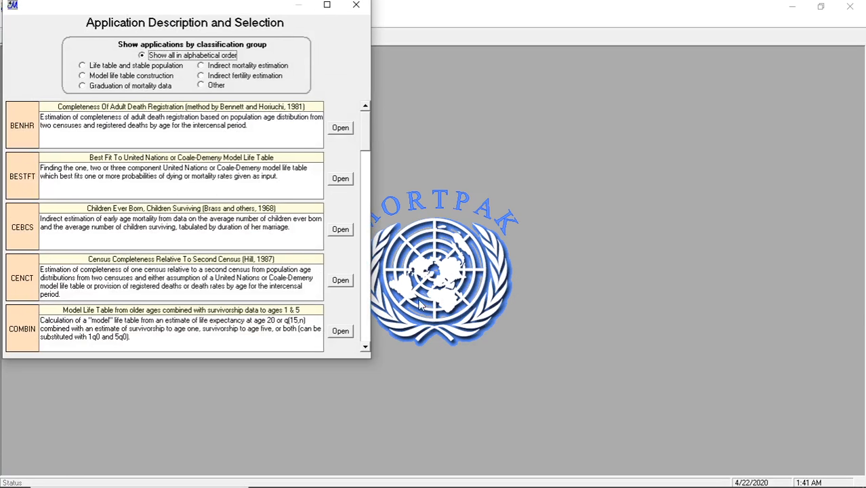
click(363, 349)
click(364, 348)
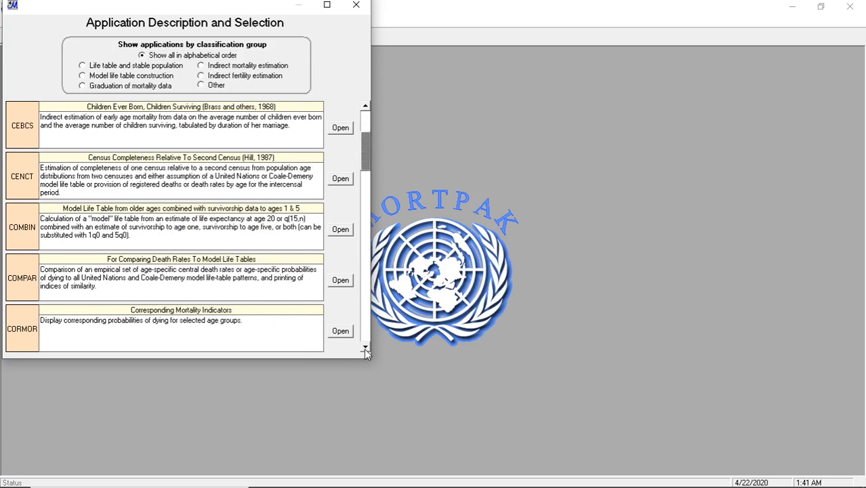
click(364, 348)
click(364, 349)
click(364, 348)
click(364, 349)
click(363, 348)
click(364, 349)
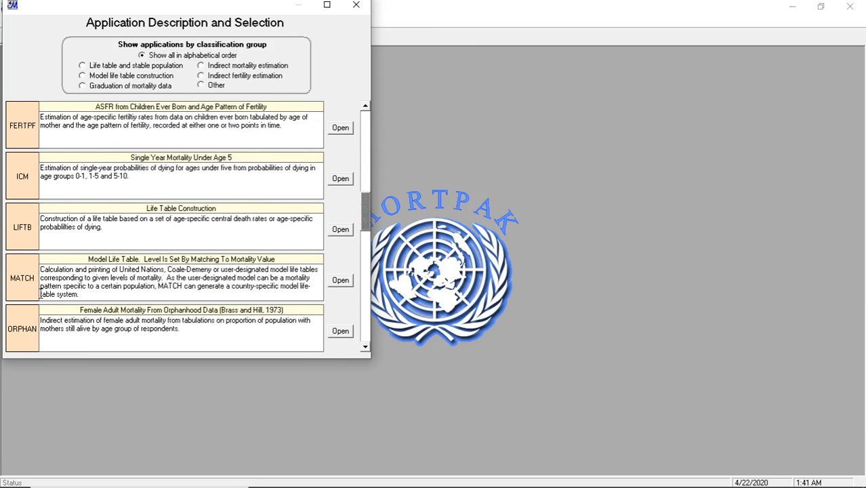
click(339, 280)
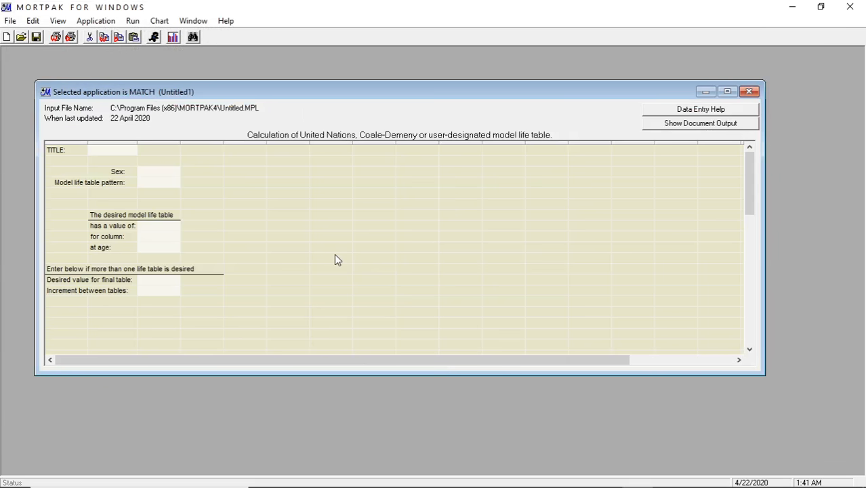
click(727, 91)
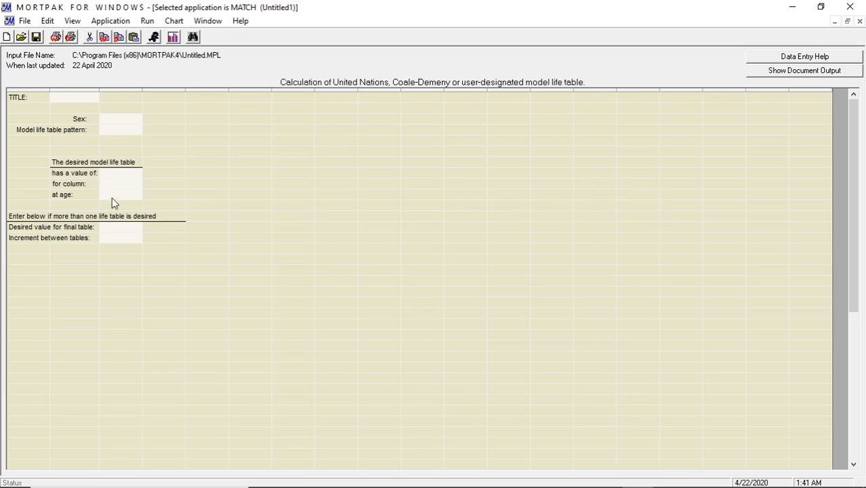
- Title the MATCH worksheet "Sultra 2006" and set the sex to Males
click(67, 99)
text(Sultra 2006)
key(Return)
click(134, 120)
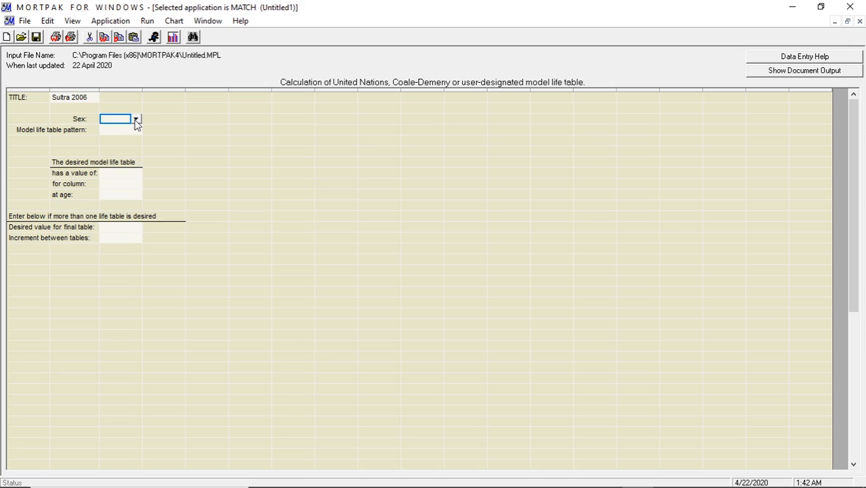
click(135, 121)
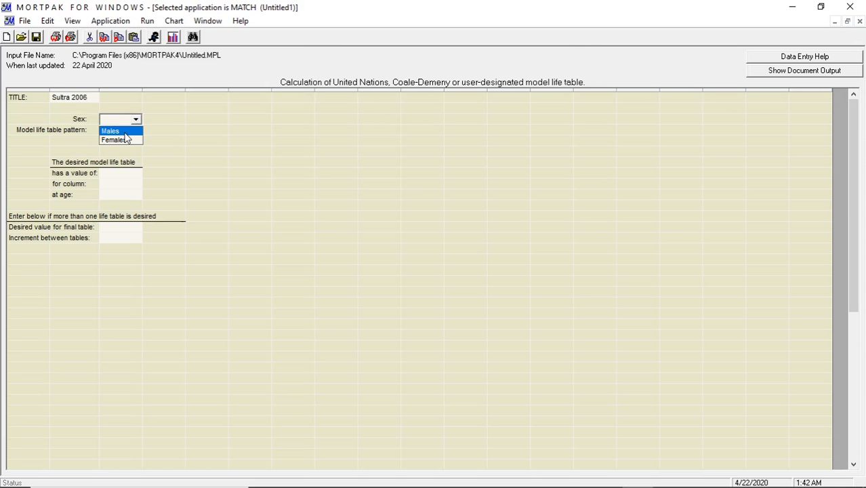
click(124, 133)
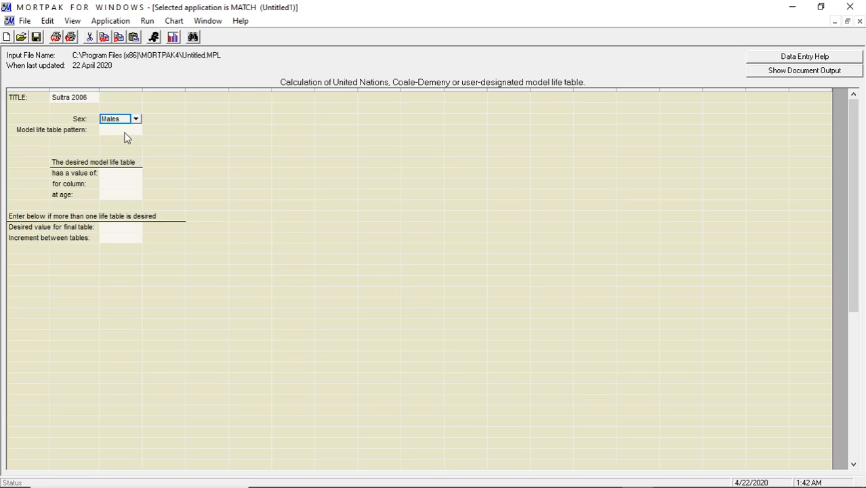
- Set the model life table pattern to Coale-Demeny West
click(135, 131)
click(137, 131)
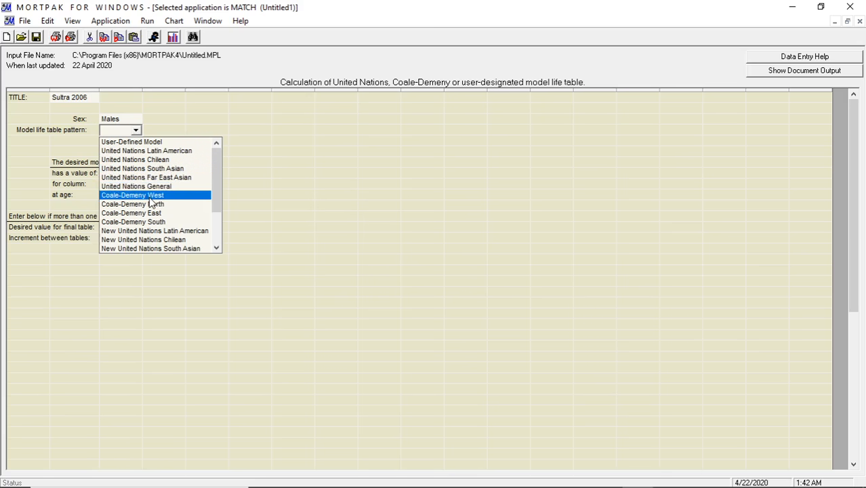
click(150, 197)
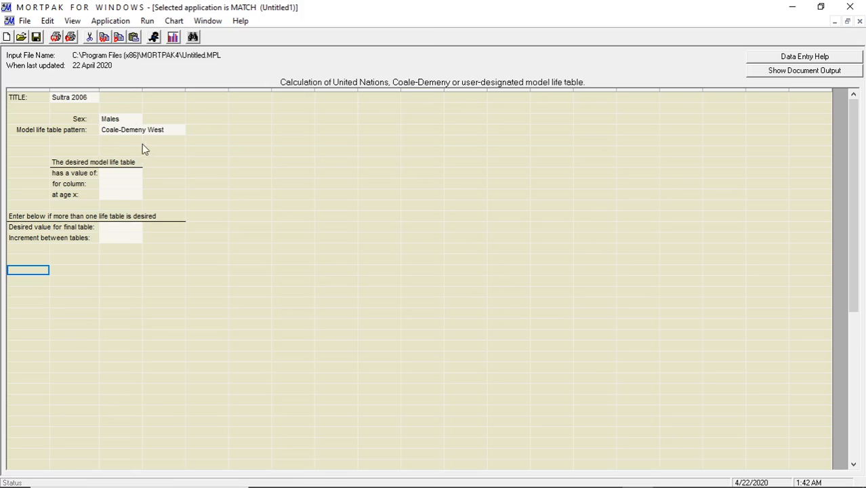
- Copy Sulawesi Tenggara's male SP2010 life expectancy from cell O9 of the Input 73-74 workbook into MORTPAK as the desired life table value
click(136, 177)
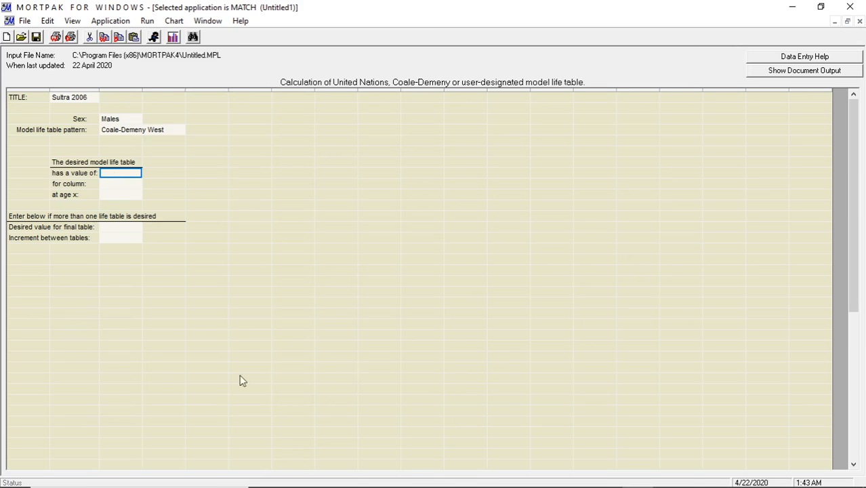
mouse_move(481, 480)
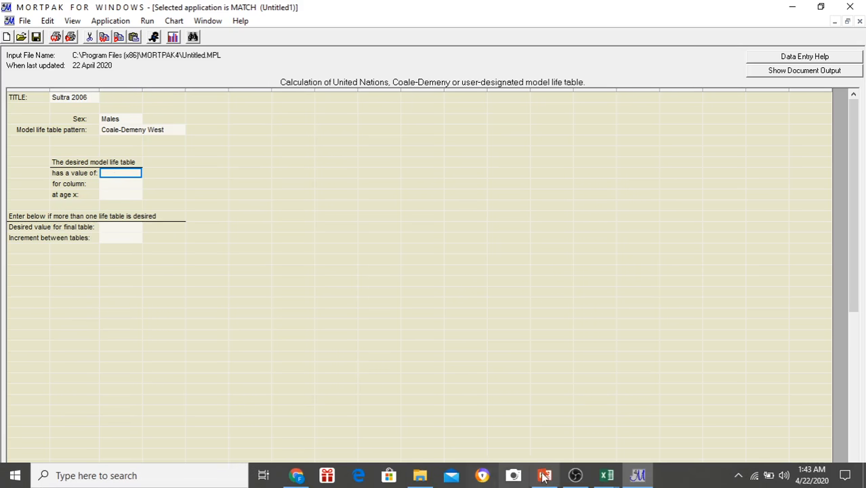
click(606, 475)
click(596, 408)
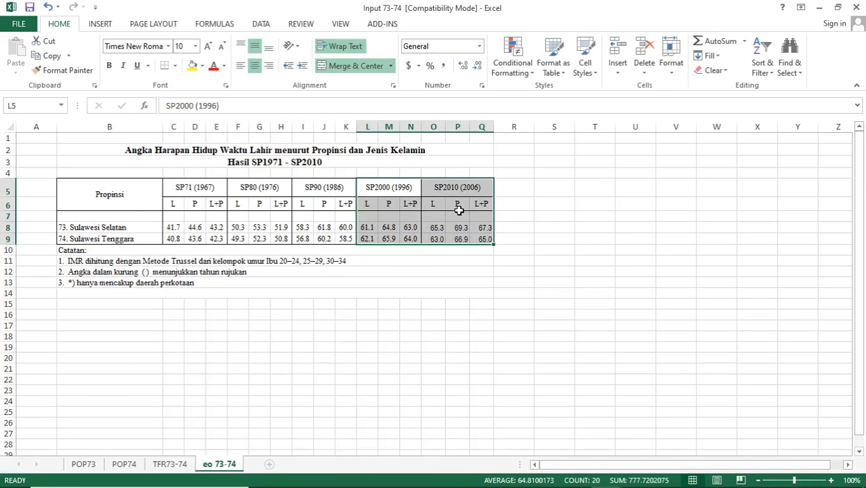
click(438, 241)
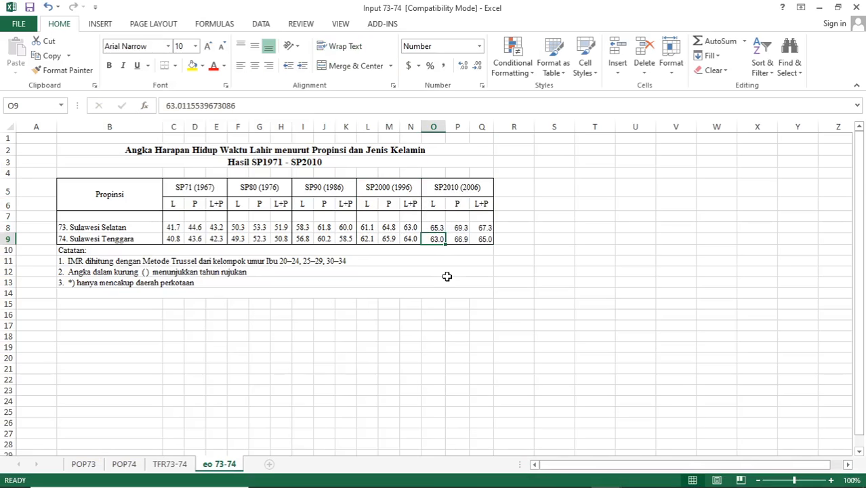
right_click(436, 240)
click(468, 252)
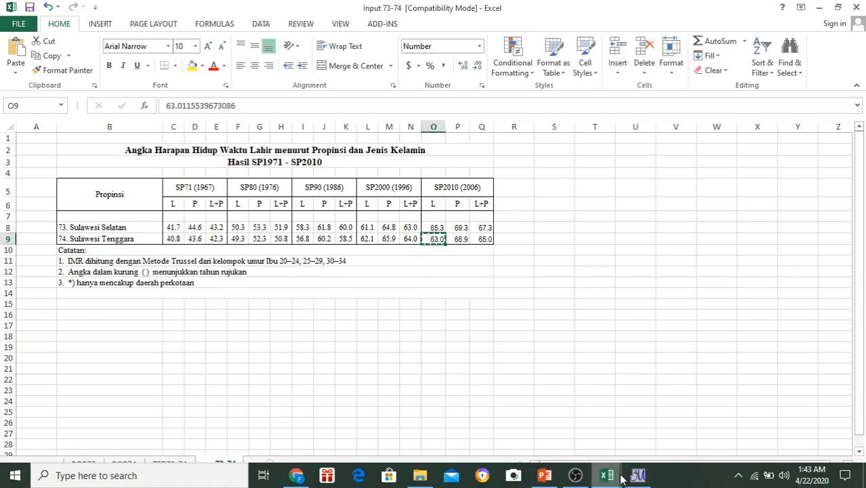
click(636, 475)
right_click(130, 172)
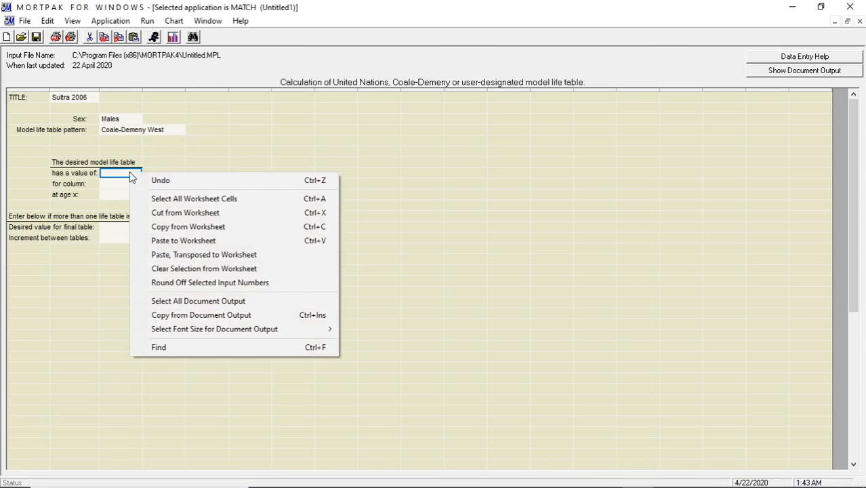
click(166, 241)
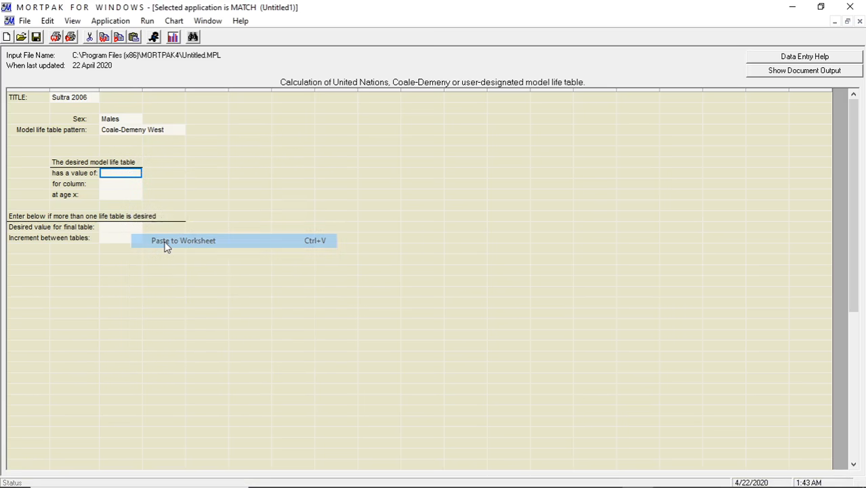
- Set the desired life table value to apply to column e(x) at age 0
click(133, 185)
click(136, 185)
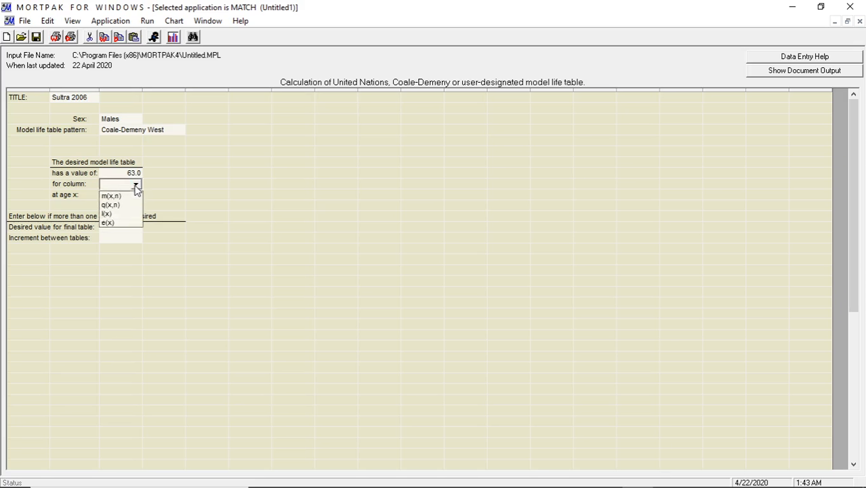
click(119, 223)
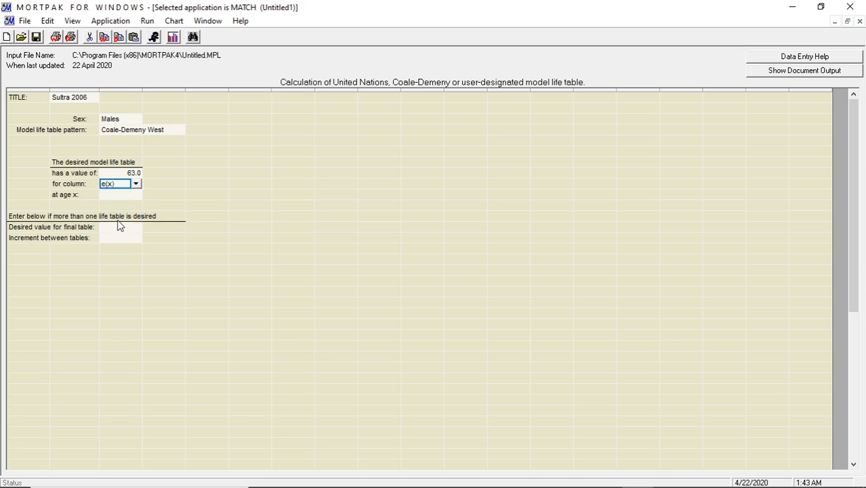
click(112, 186)
text(0)
click(207, 255)
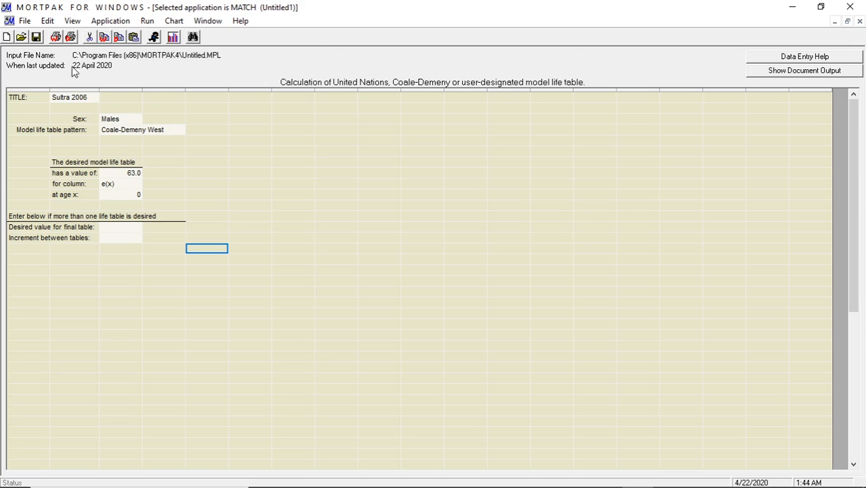
- Run the MATCH calculation for males and copy the entire worksheet with the resulting life table
click(155, 38)
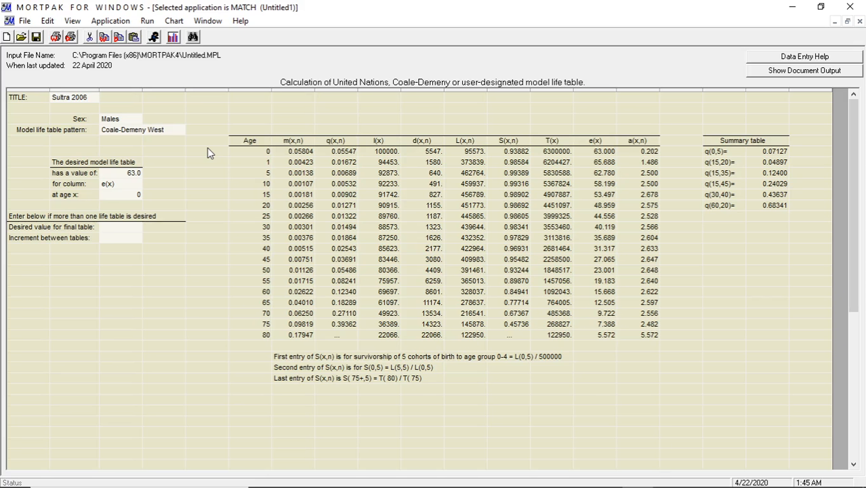
key(ctrl+a)
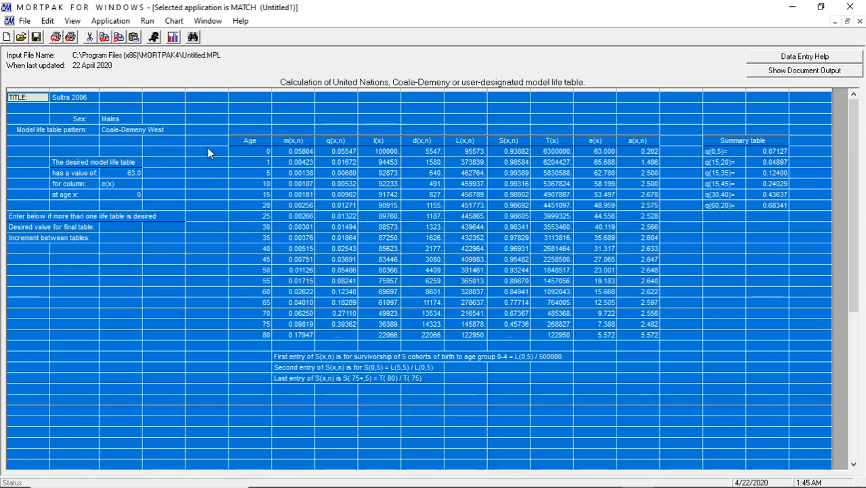
right_click(207, 147)
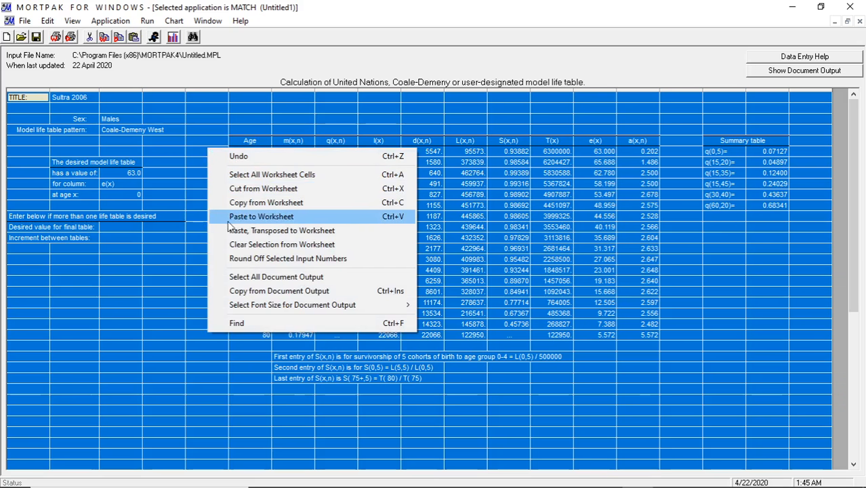
click(265, 203)
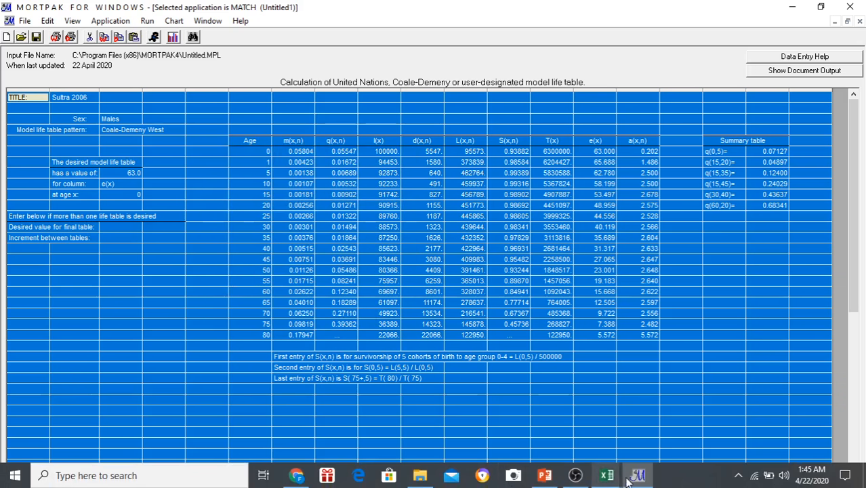
- Switch to Excel, create a blank workbook and paste the copied male life table starting at cell A1
click(608, 476)
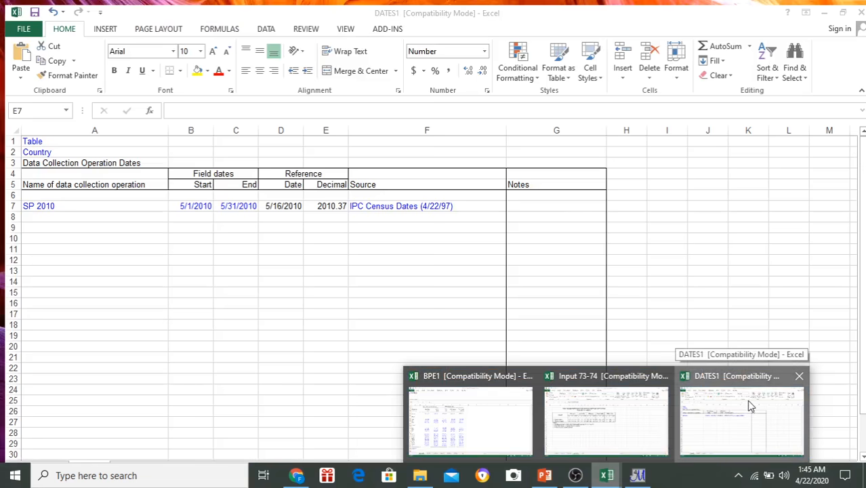
click(746, 400)
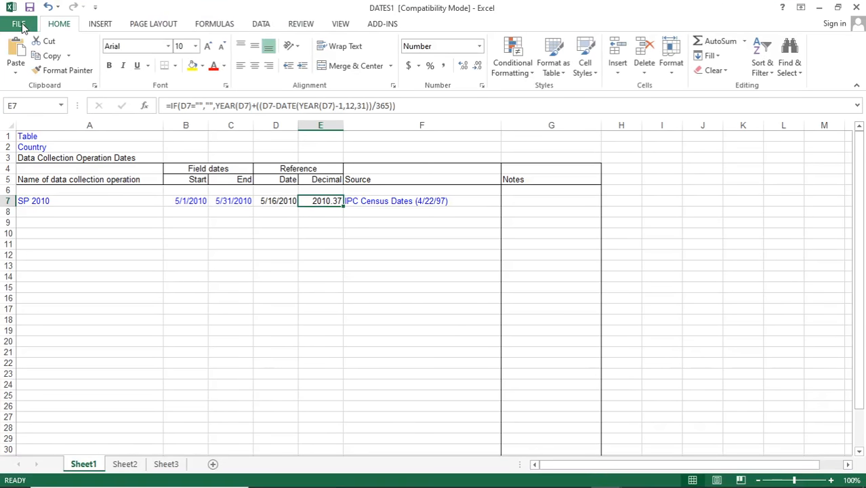
click(19, 24)
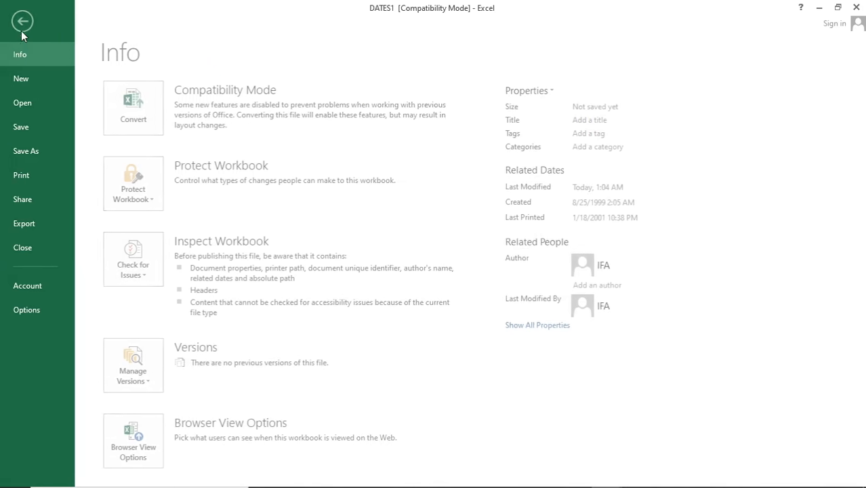
click(33, 82)
click(170, 208)
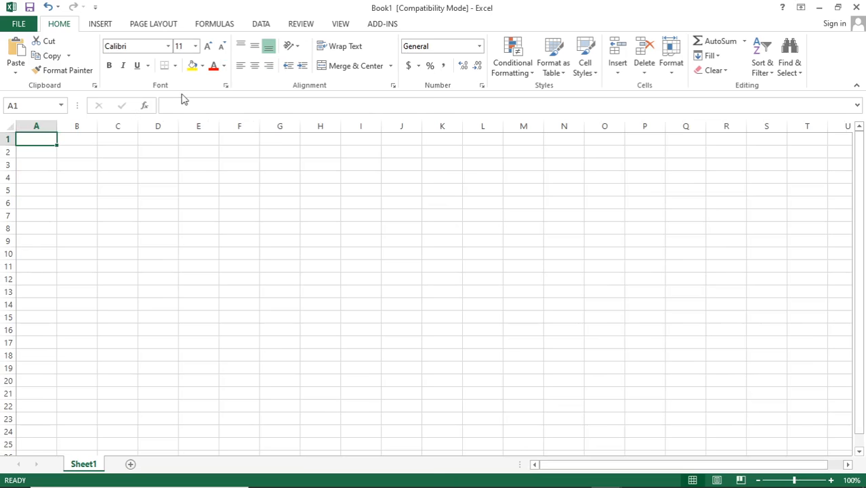
click(16, 49)
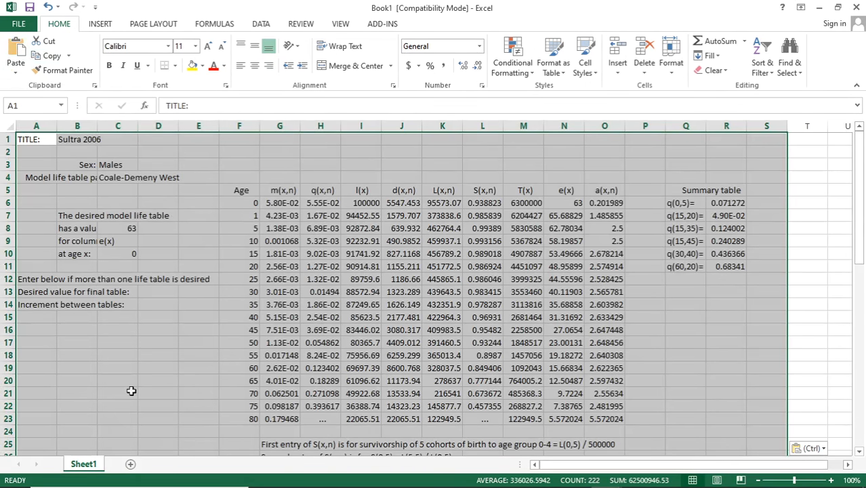
- Rename the sheet holding the male life table as Sultra 2006 M
double_click(95, 464)
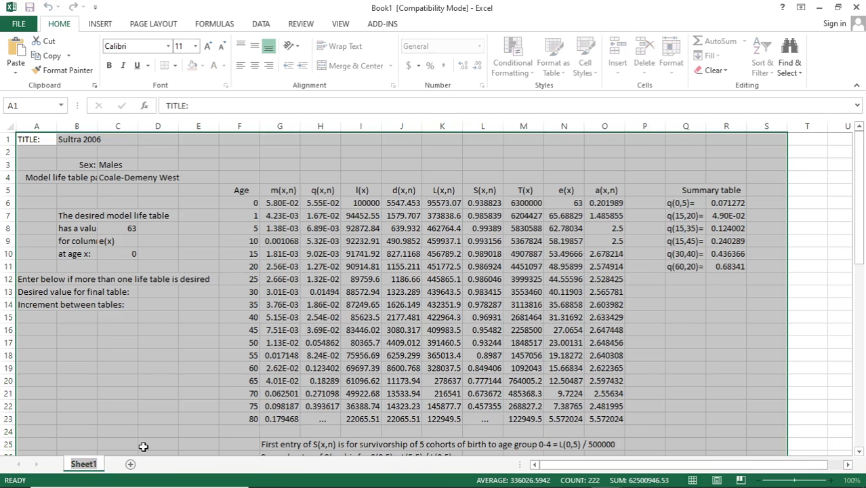
text(S)
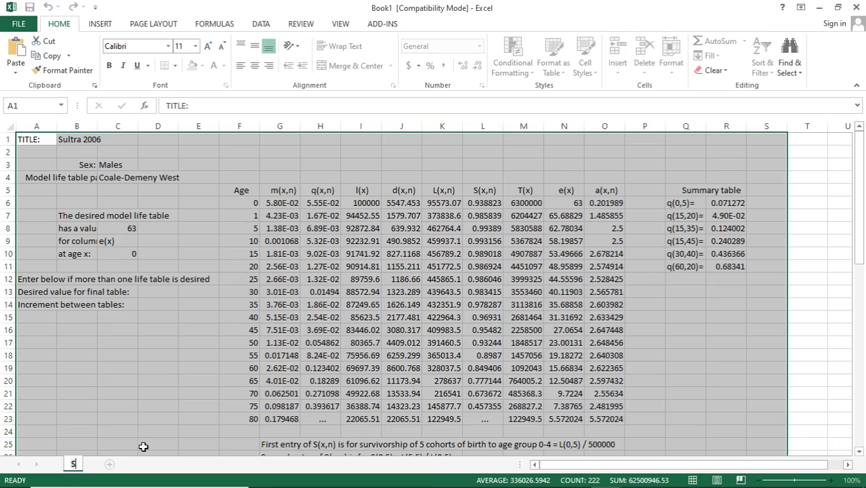
text(ultra)
key(Return)
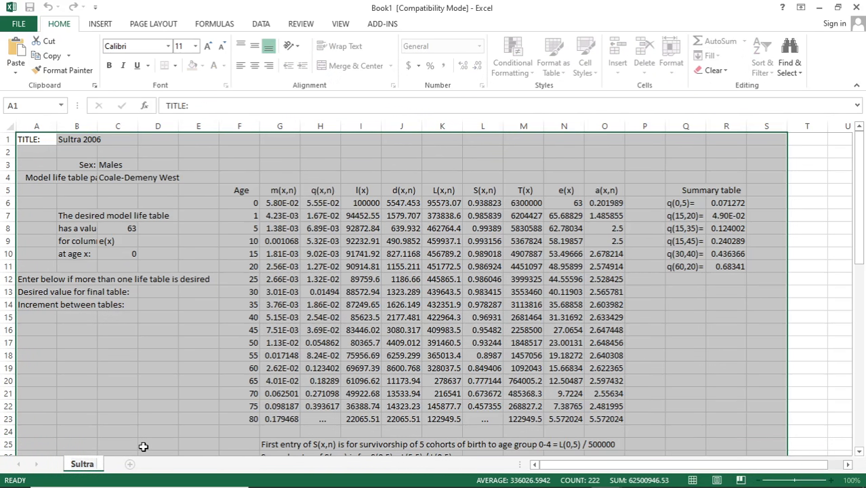
text(2006 M)
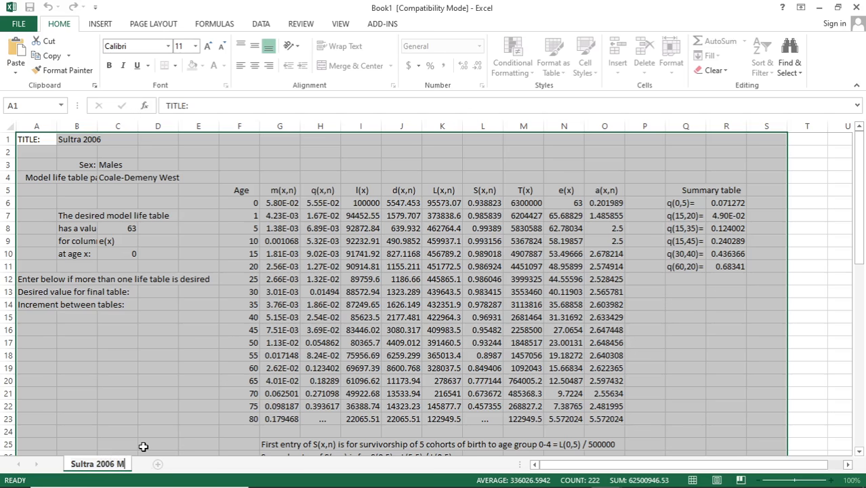
key(Return)
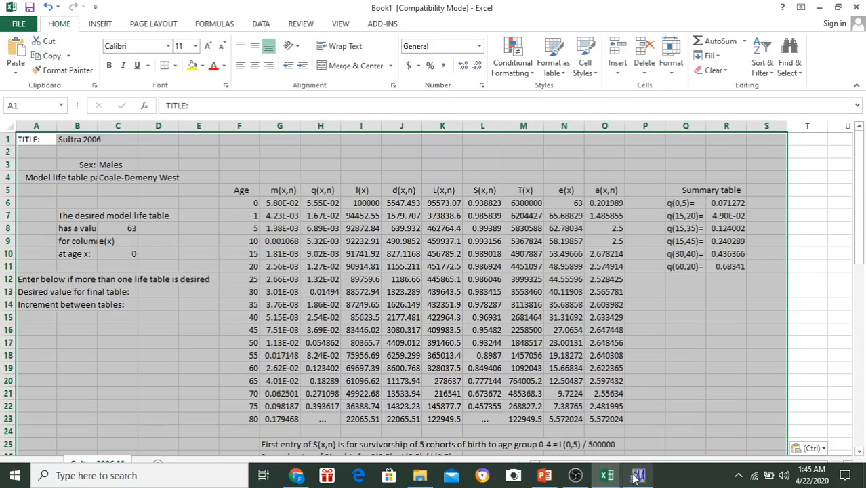
- Copy Sulawesi Tenggara's female SP2010 life expectancy from cell P9 of the Input 73-74 workbook
click(636, 476)
click(607, 475)
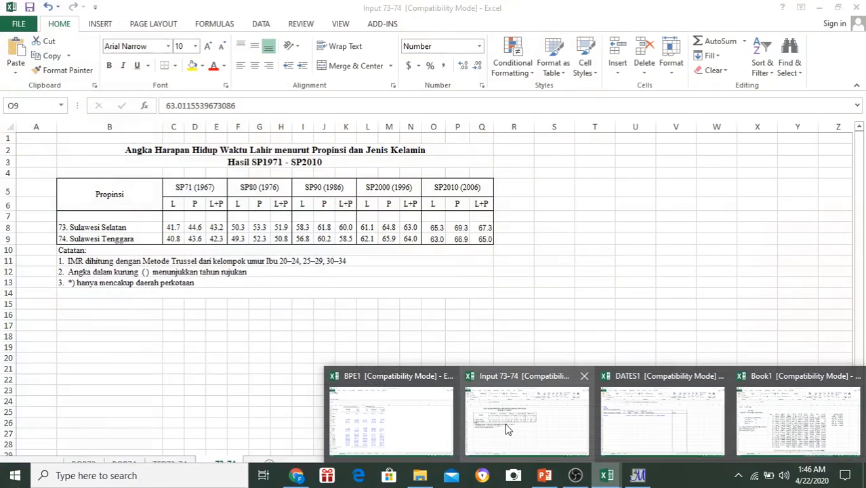
click(508, 424)
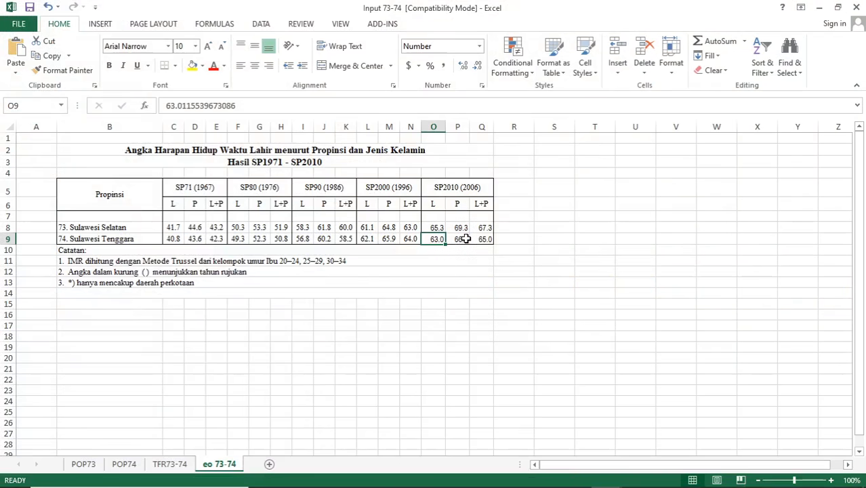
click(461, 240)
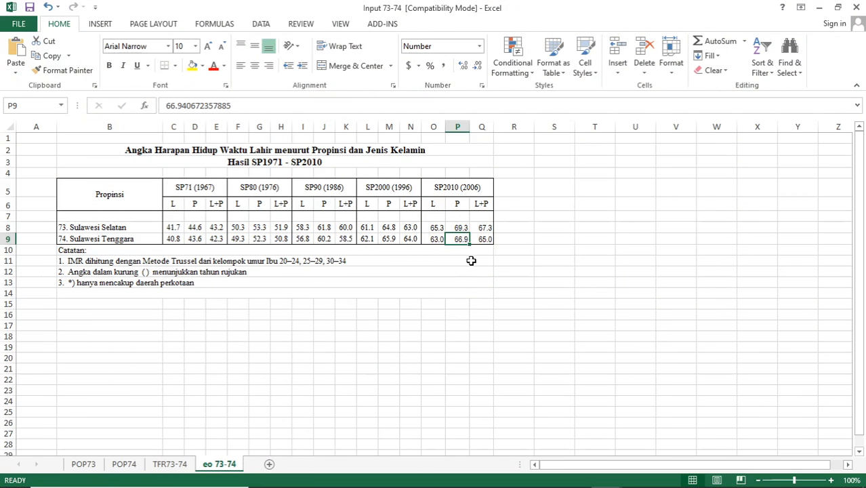
right_click(456, 240)
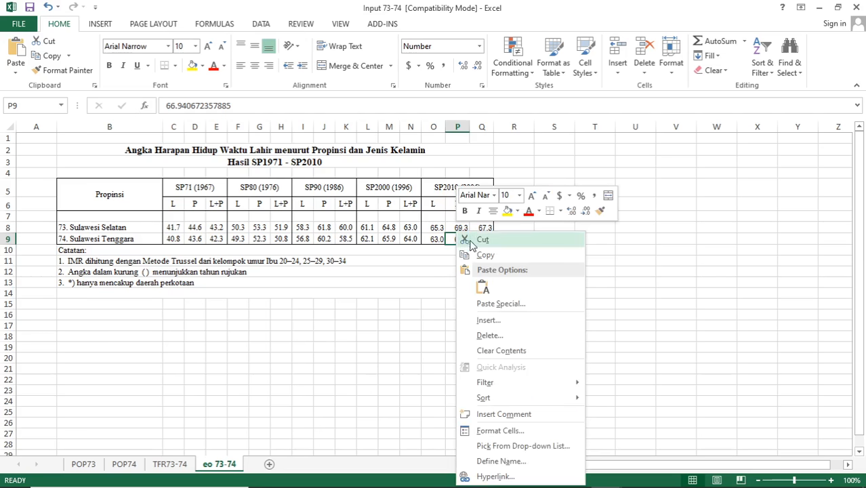
click(482, 255)
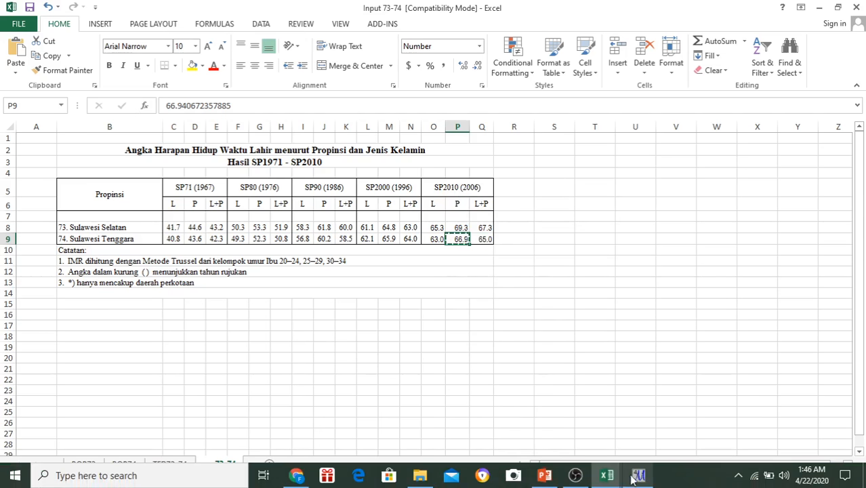
- Switch to MORTPAK, set the sex to Females and paste the copied life expectancy as the desired life table value
click(638, 475)
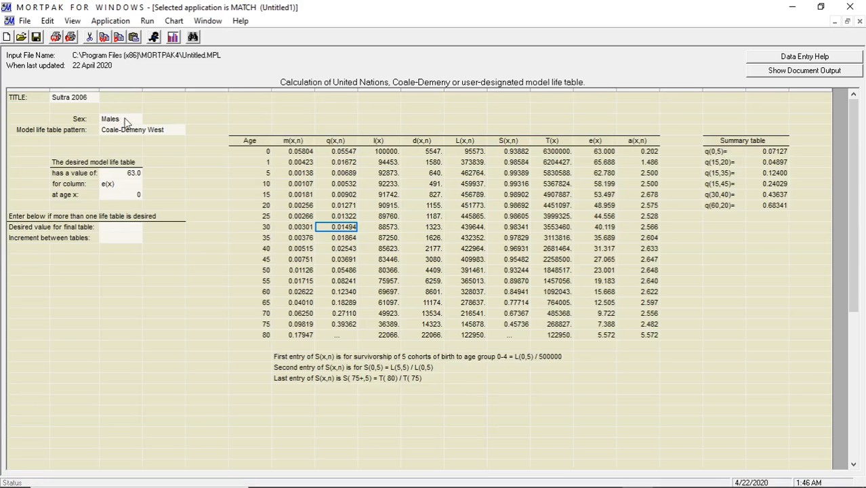
click(136, 121)
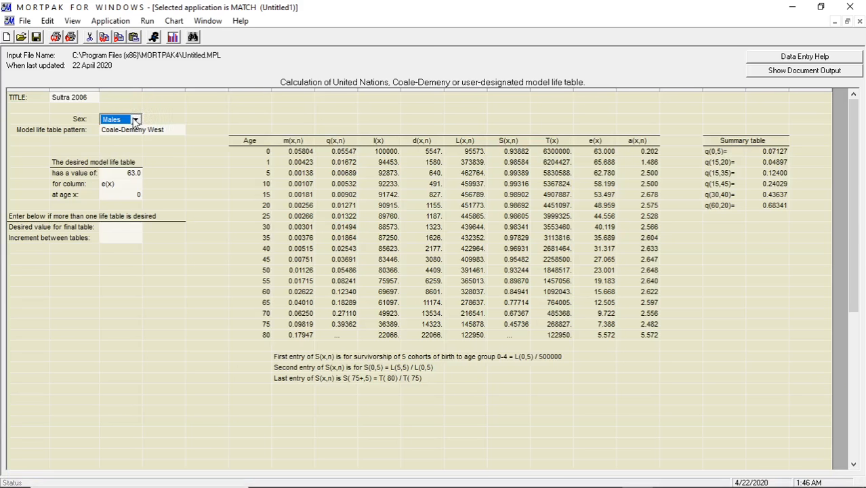
click(136, 120)
click(125, 143)
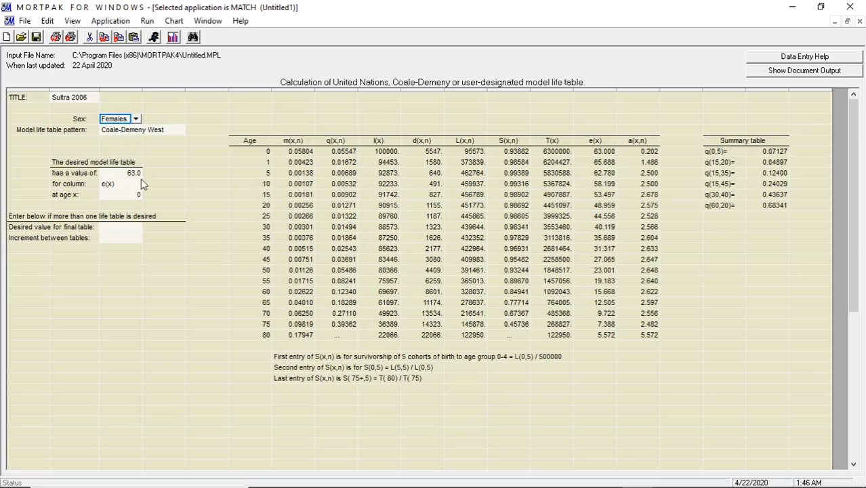
click(132, 174)
right_click(132, 174)
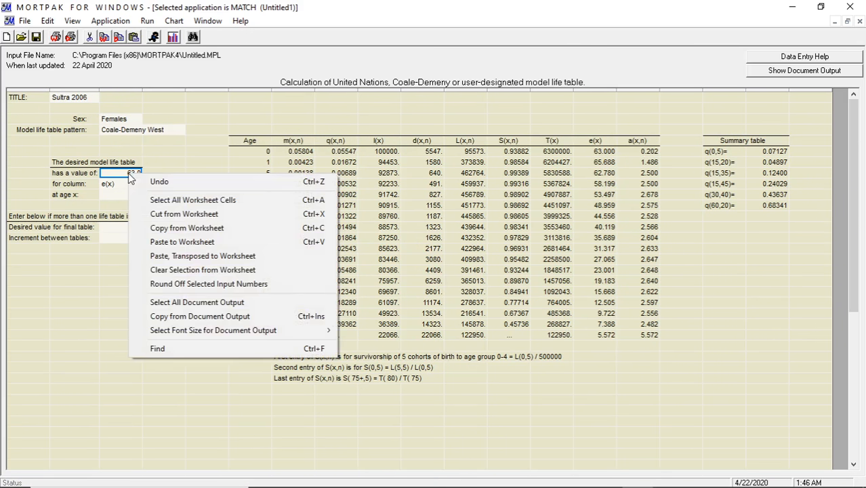
click(166, 243)
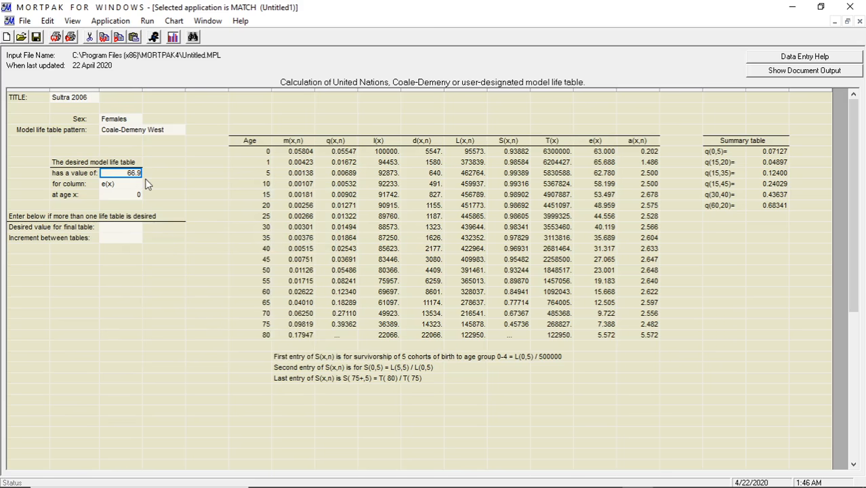
- Run the MATCH calculation for females and copy the entire worksheet with the resulting life table
click(154, 37)
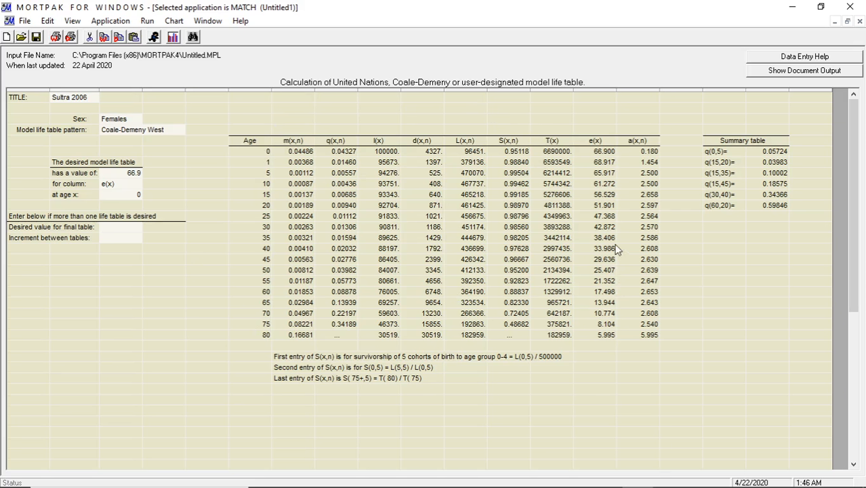
key(ctrl+a)
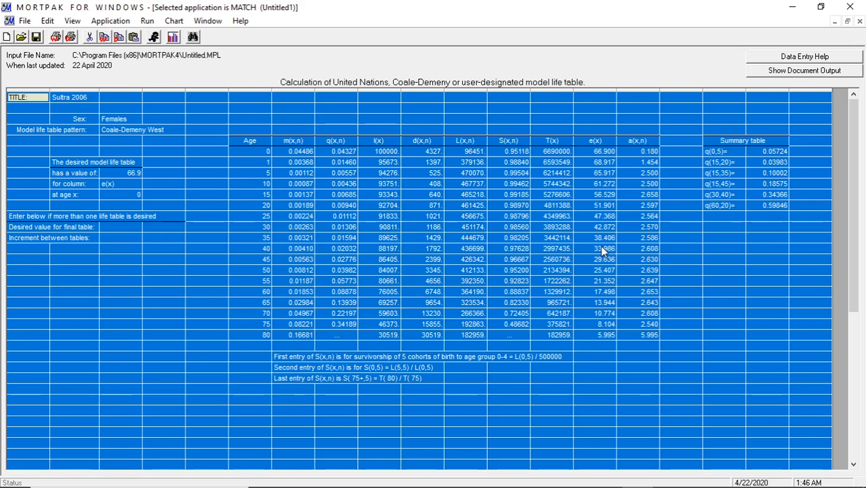
right_click(216, 237)
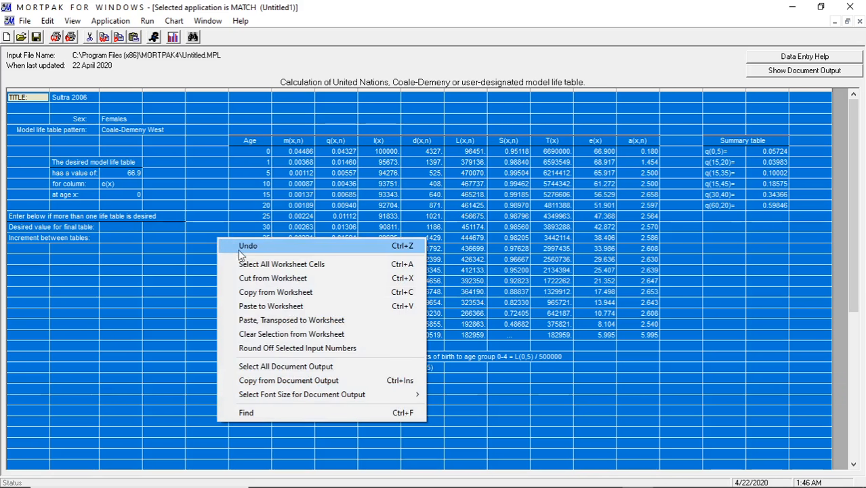
click(274, 293)
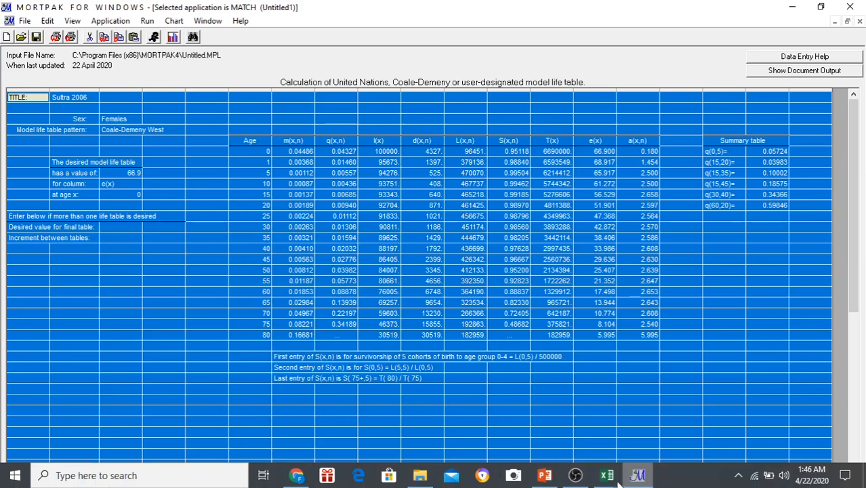
- Switch to Book1 in Excel, add a new sheet and paste the copied female life table into it
mouse_move(613, 477)
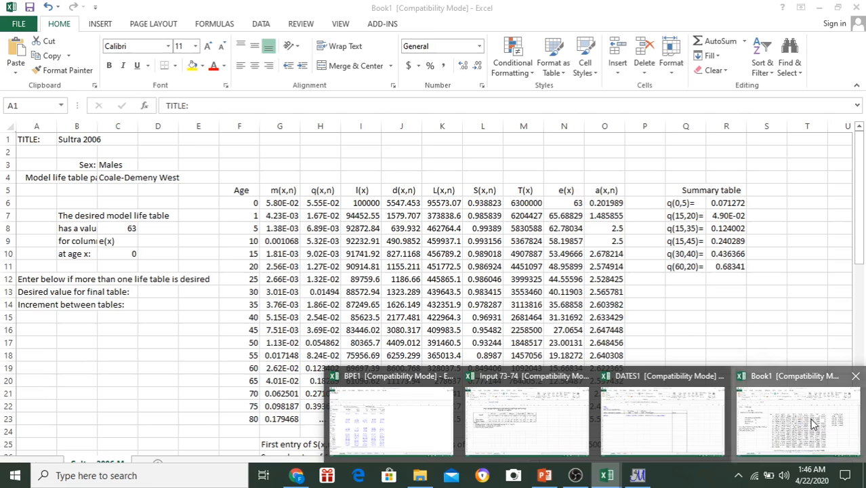
click(799, 414)
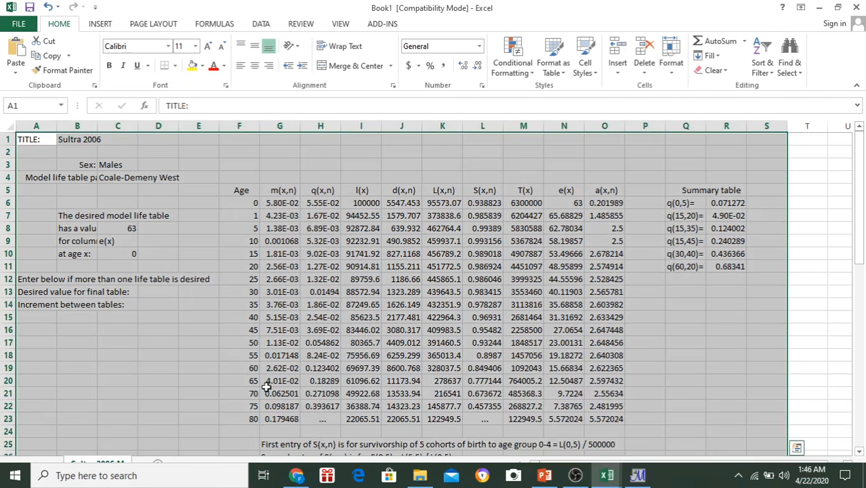
click(165, 465)
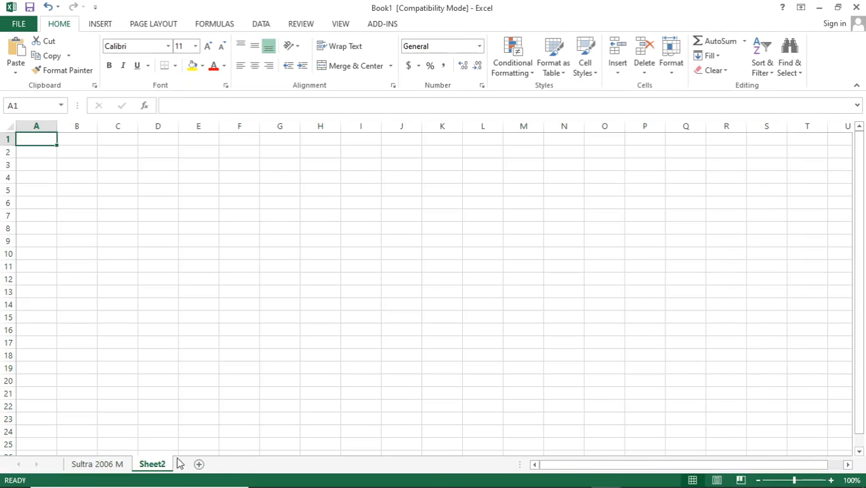
click(13, 52)
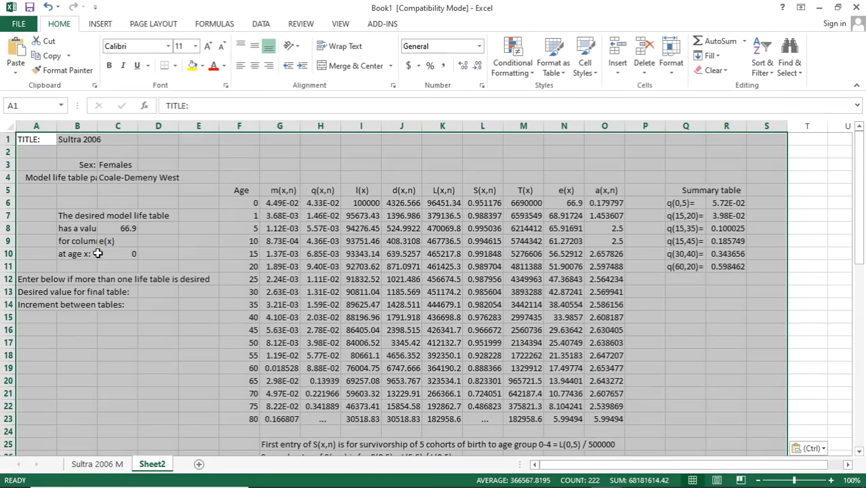
- Rename the sheet holding the female life table as Sultra 2006 F
click(92, 464)
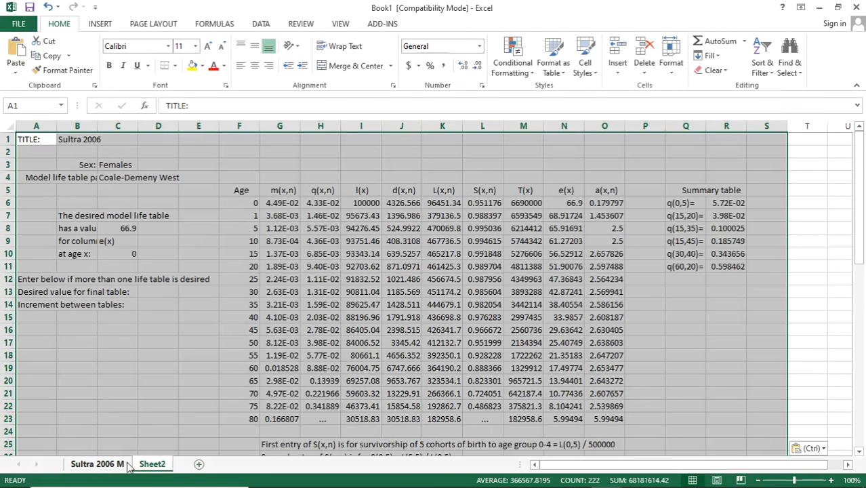
click(151, 464)
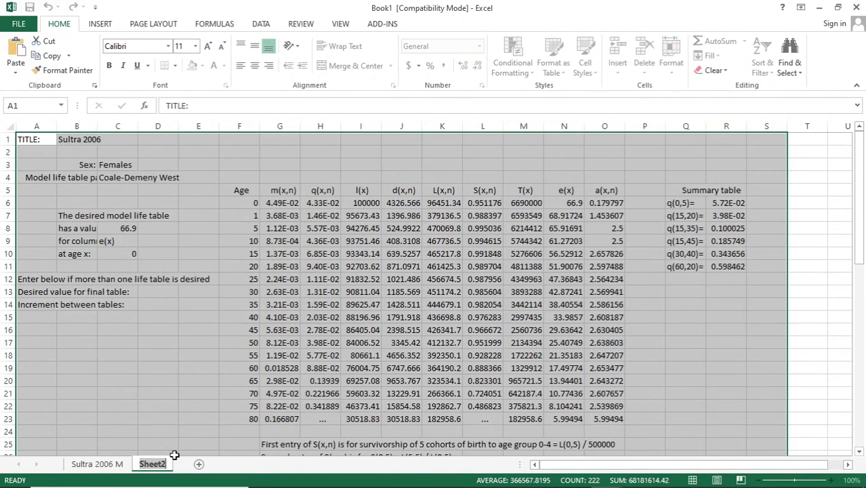
double_click(174, 456)
text(S)
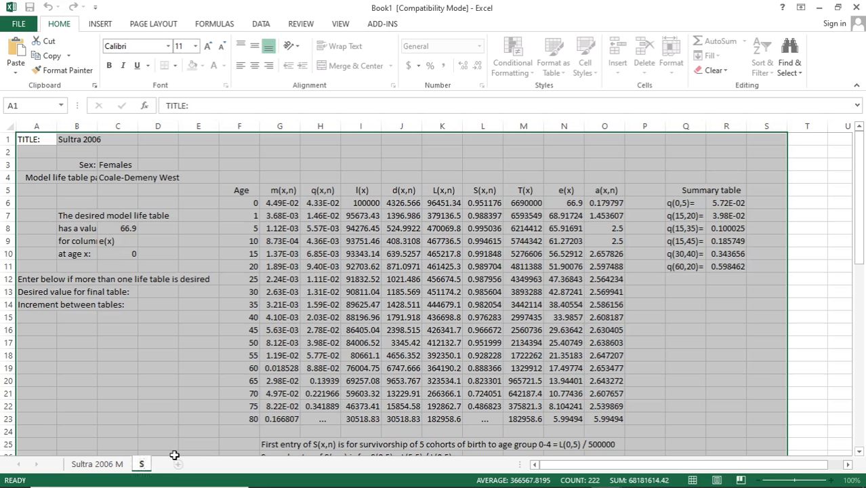
text(ultra 200)
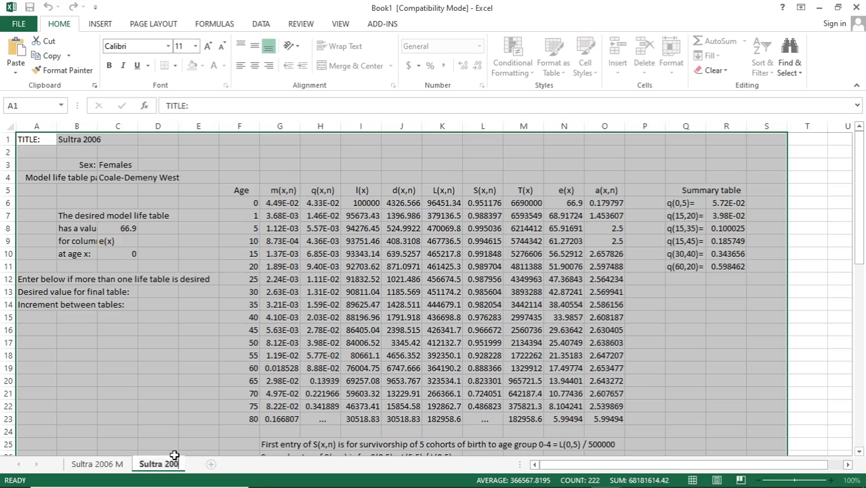
text(6 F)
key(Return)
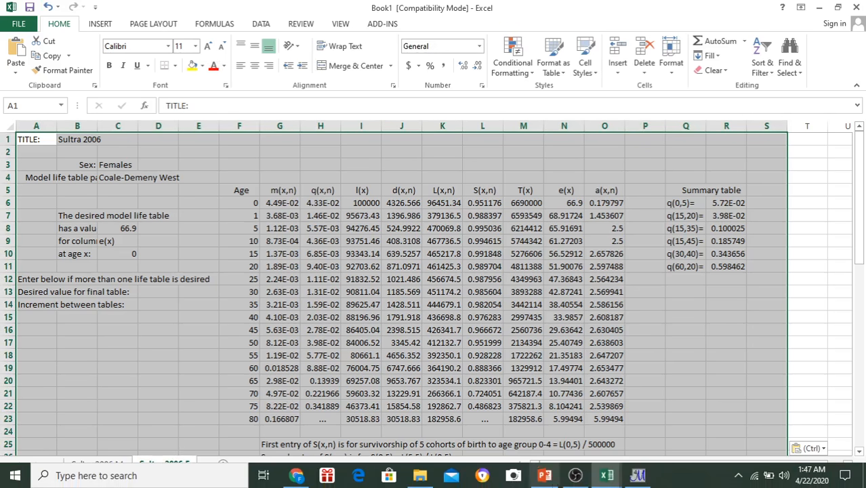
- Switch to the Input 73-74 workbook and copy Sulawesi Tenggara's male life expectancy for SP2000 (1996)
mouse_move(606, 475)
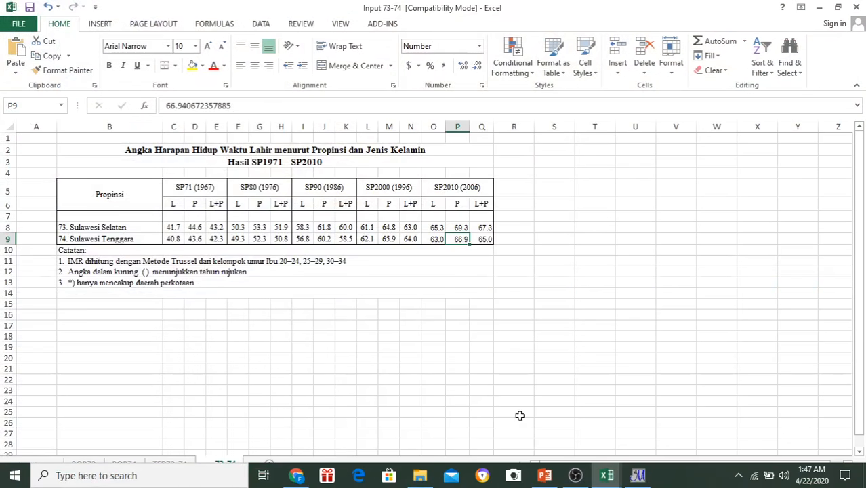
click(519, 414)
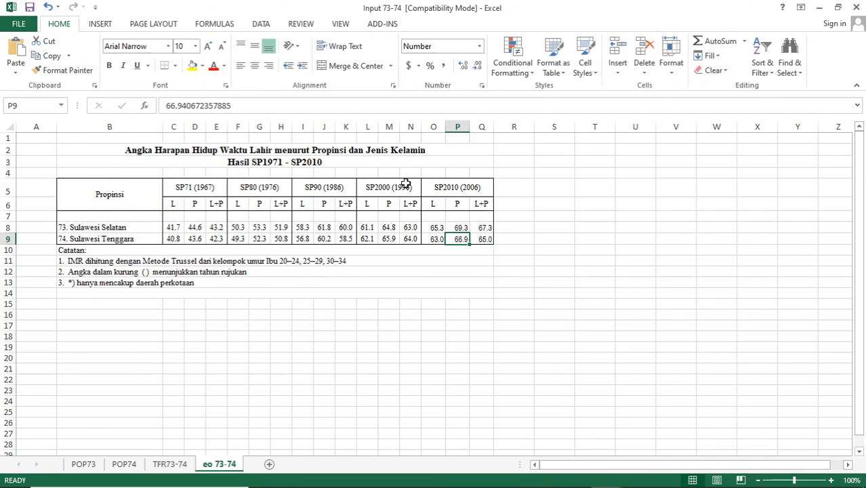
click(368, 239)
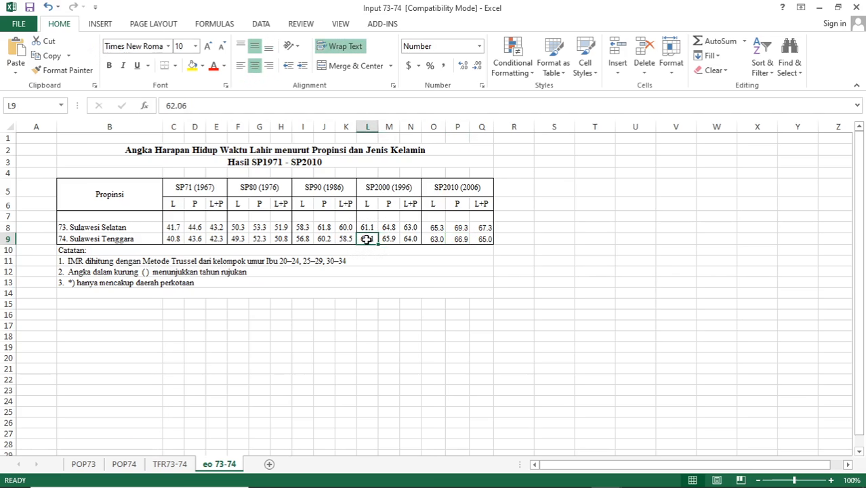
right_click(368, 237)
click(397, 255)
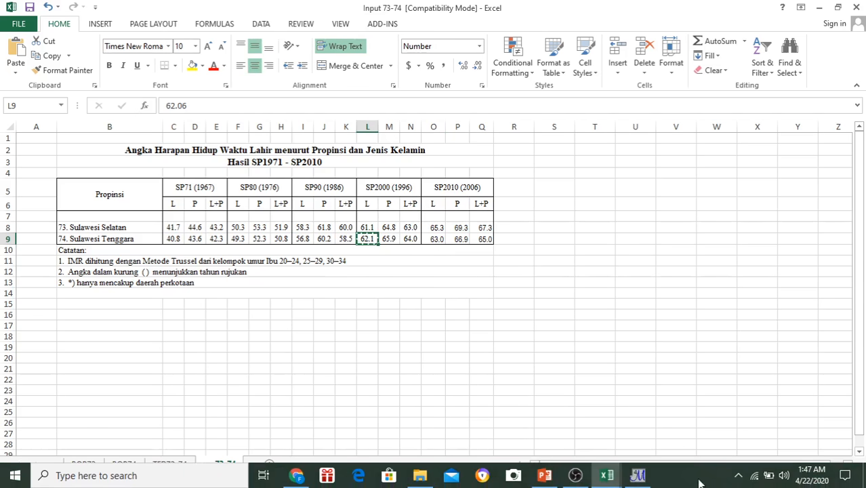
- Switch to MORTPAK and change the MATCH worksheet title to Sultra 1996
click(637, 475)
click(199, 195)
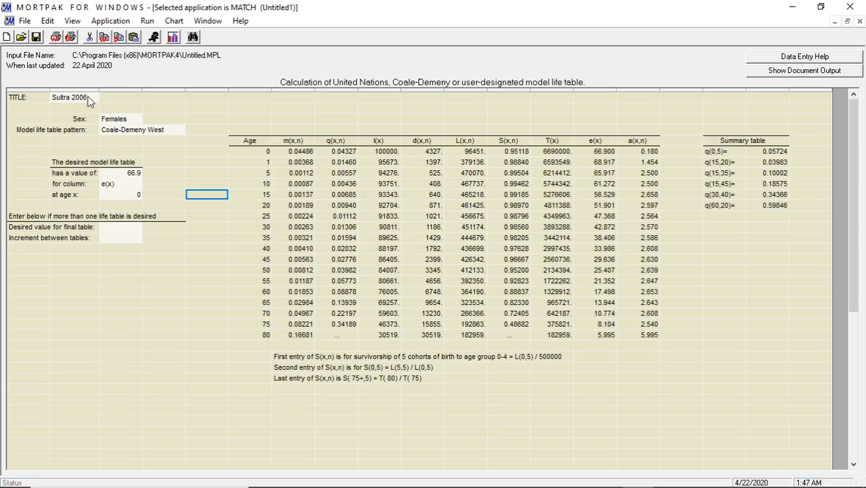
click(90, 96)
click(91, 96)
- Set the sex to Males and paste the copied life expectancy of 62.1 as the desired life table value
click(122, 120)
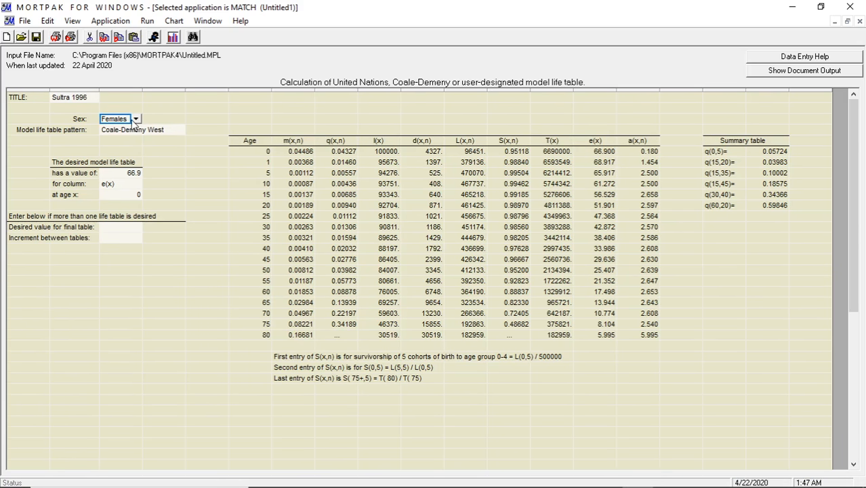
click(136, 119)
click(125, 134)
click(136, 174)
right_click(138, 175)
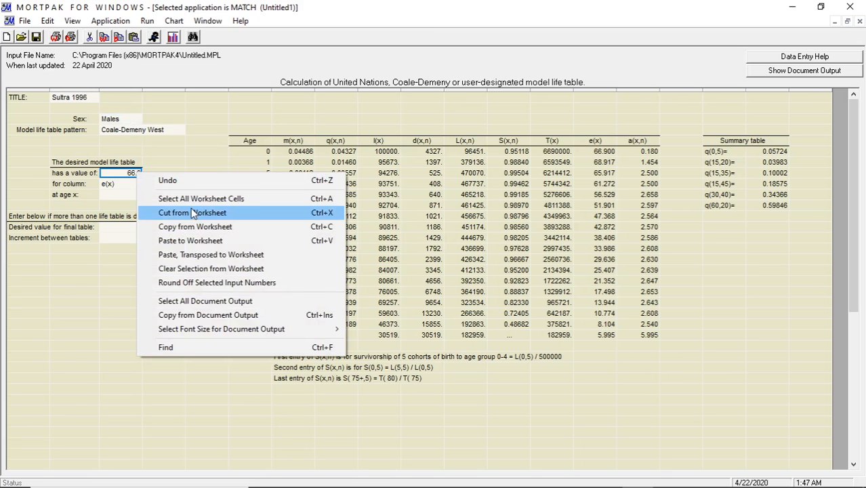
click(194, 243)
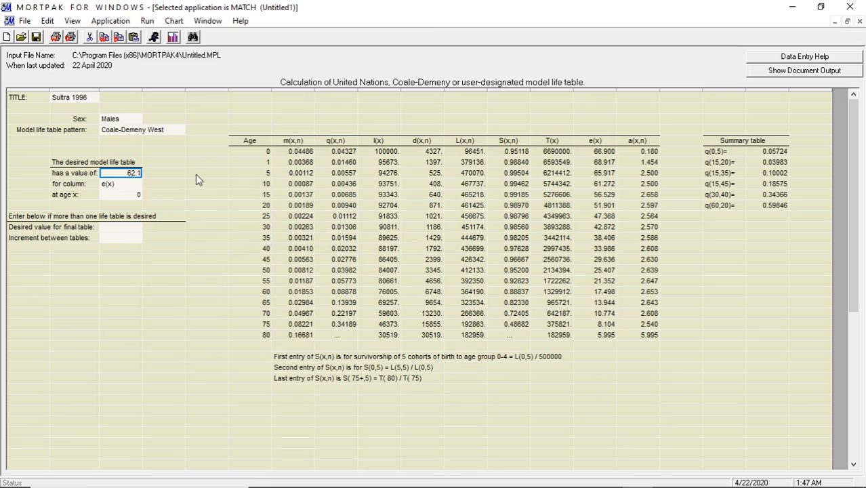
- Run the MATCH calculation for males and copy the entire worksheet into a new sheet of Book1 in Excel
click(156, 38)
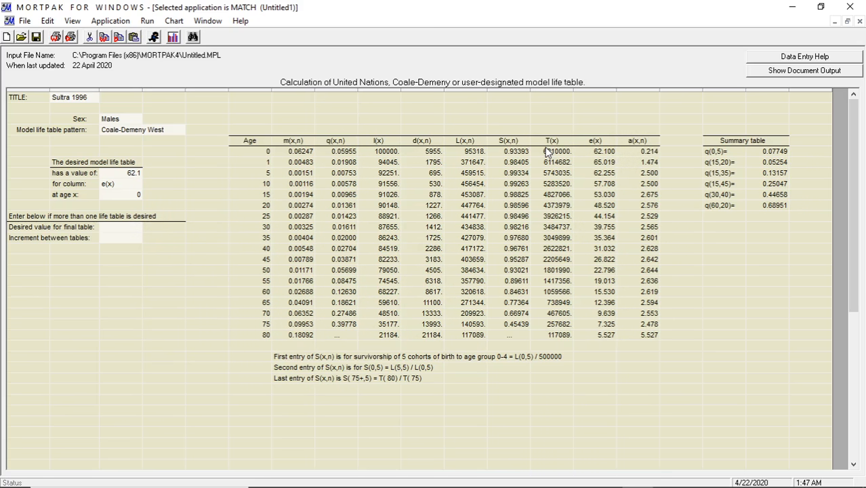
key(ctrl+a)
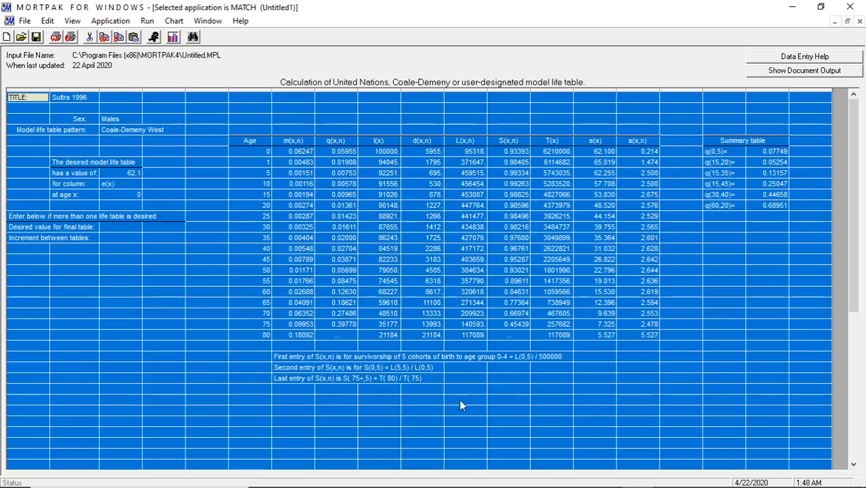
click(616, 476)
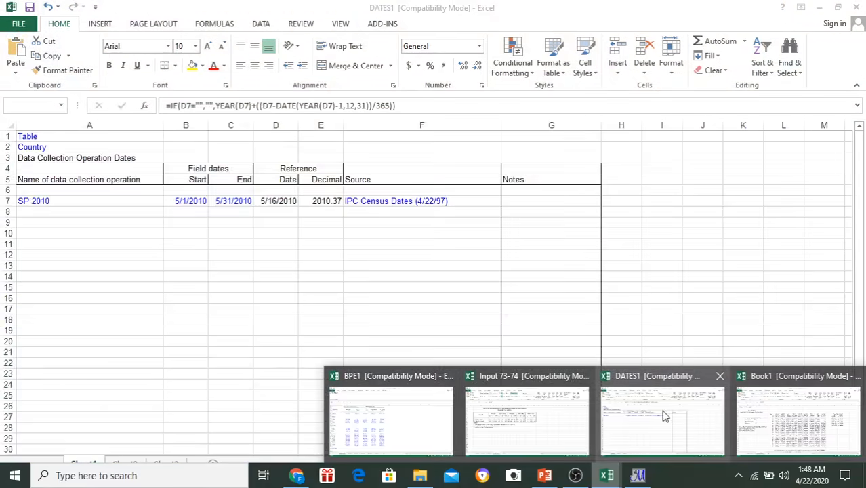
click(798, 420)
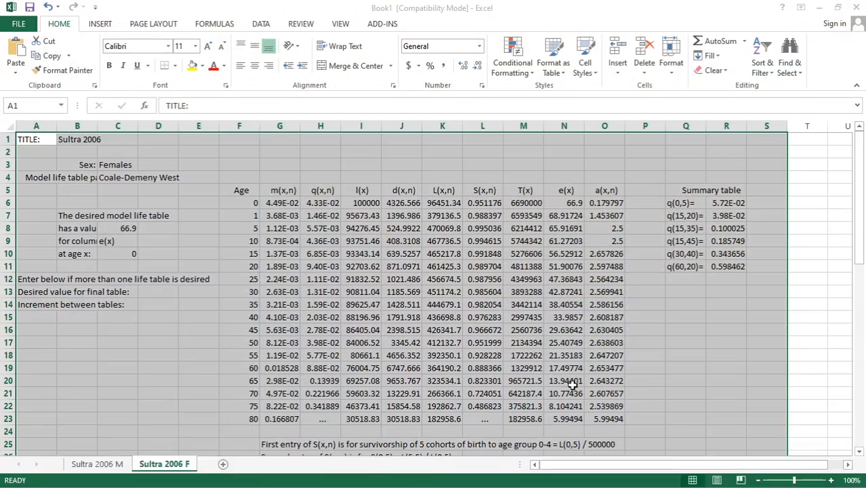
click(223, 465)
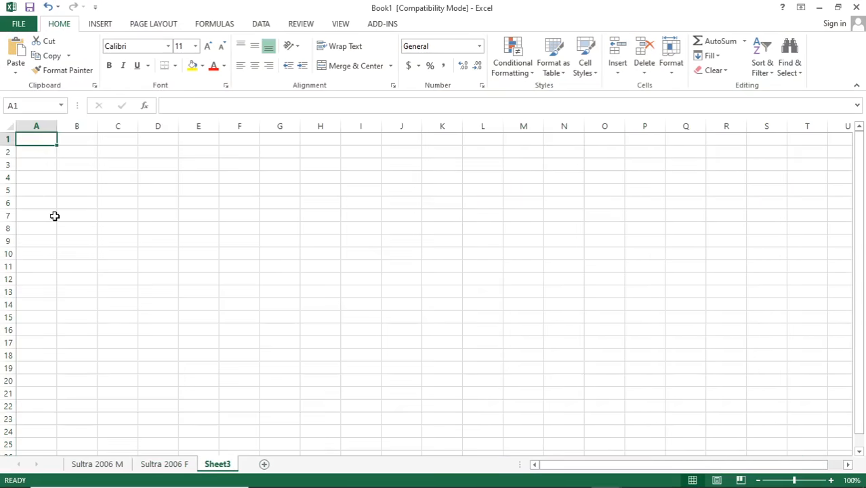
click(15, 56)
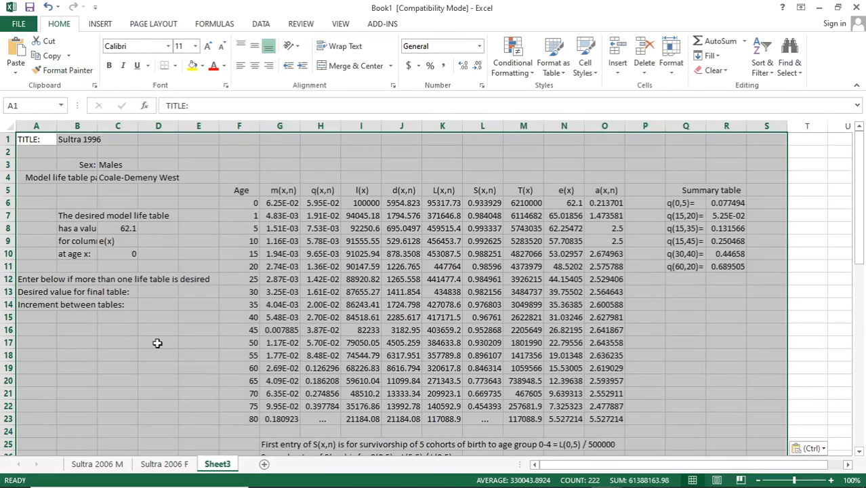
- Rename the sheet holding the 1996 male life table as Sultra 1996 M
double_click(226, 465)
key(Return)
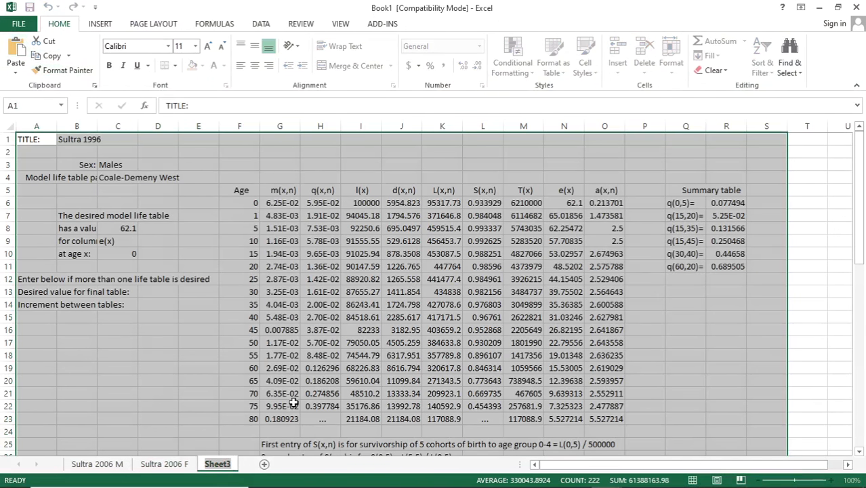
text(Sul)
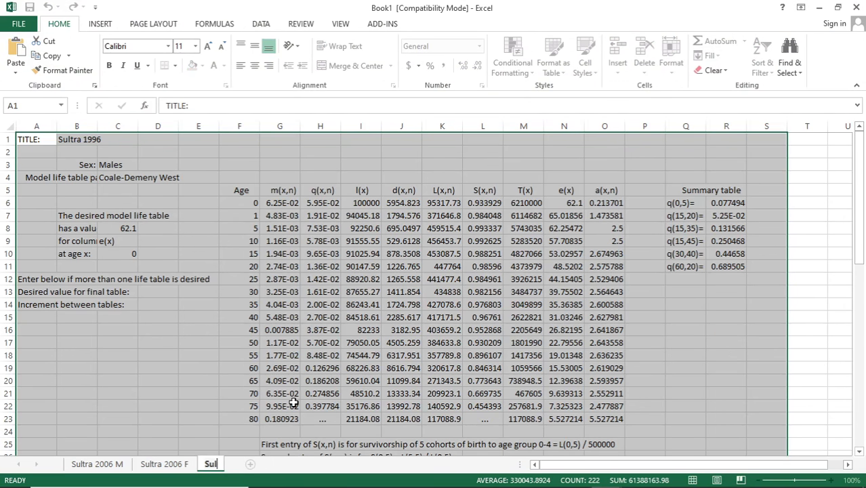
text(tra 1996)
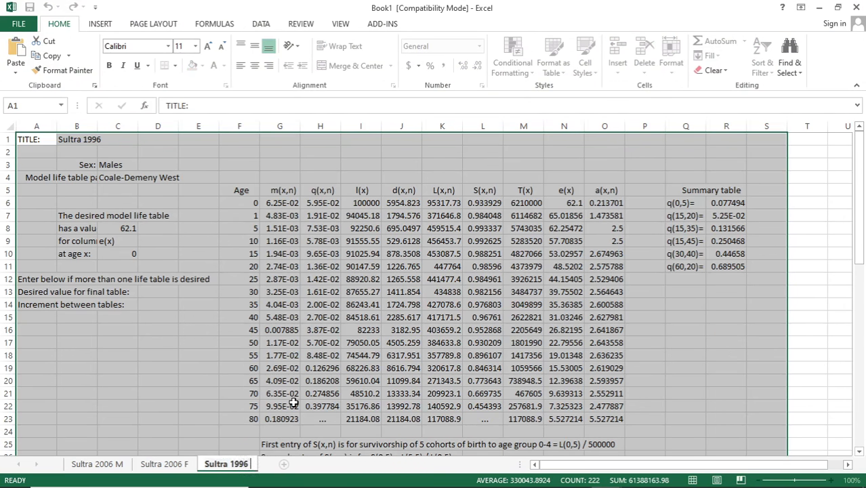
text( M)
key(Return)
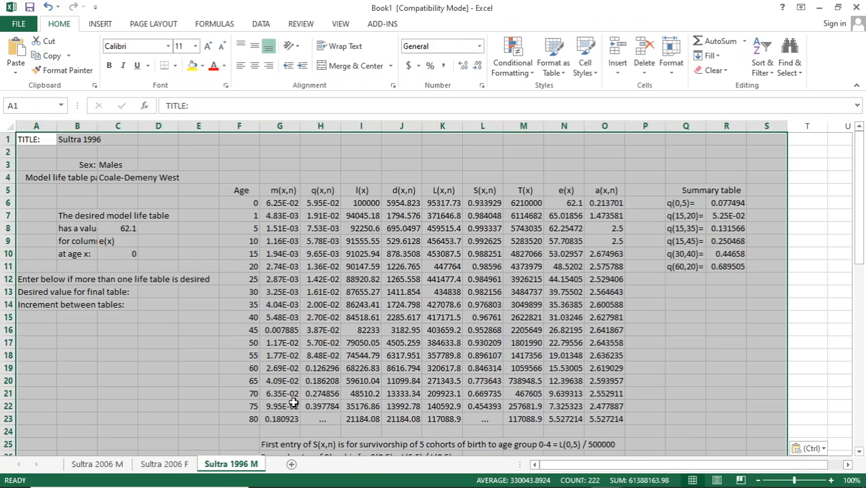
- Switch to the Input 73-74 workbook and copy Sulawesi Tenggara's female life expectancy for SP2000 (1996)
mouse_move(599, 483)
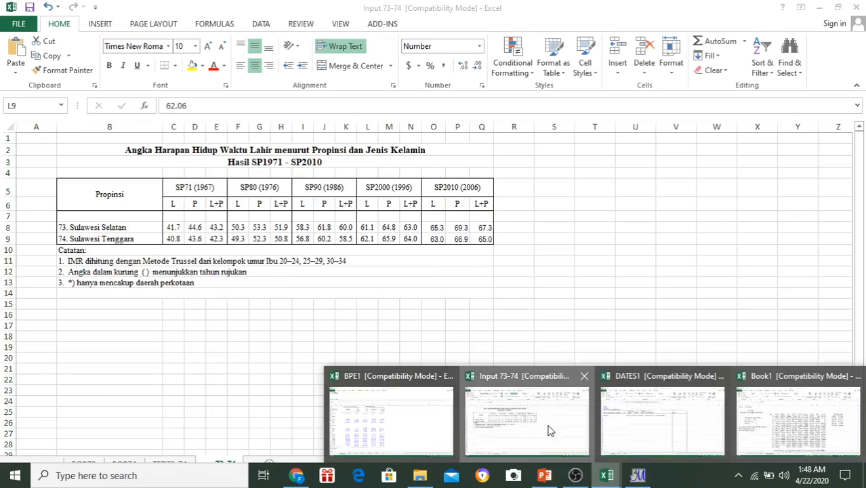
click(559, 433)
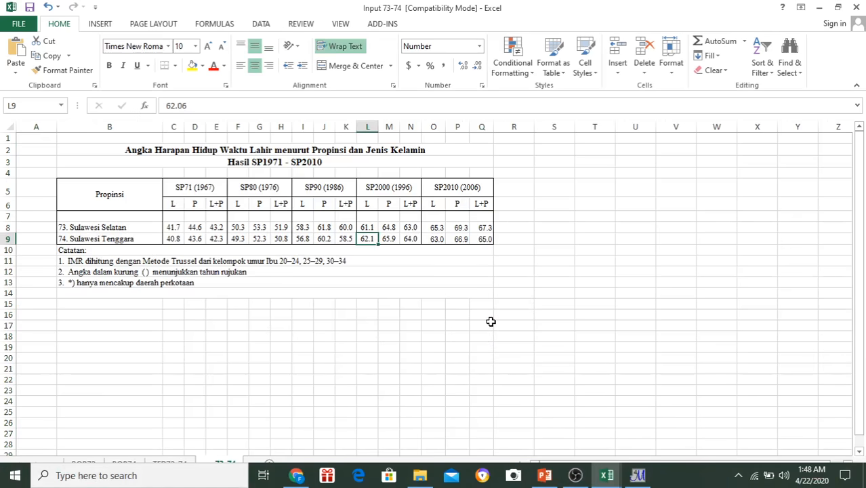
click(391, 241)
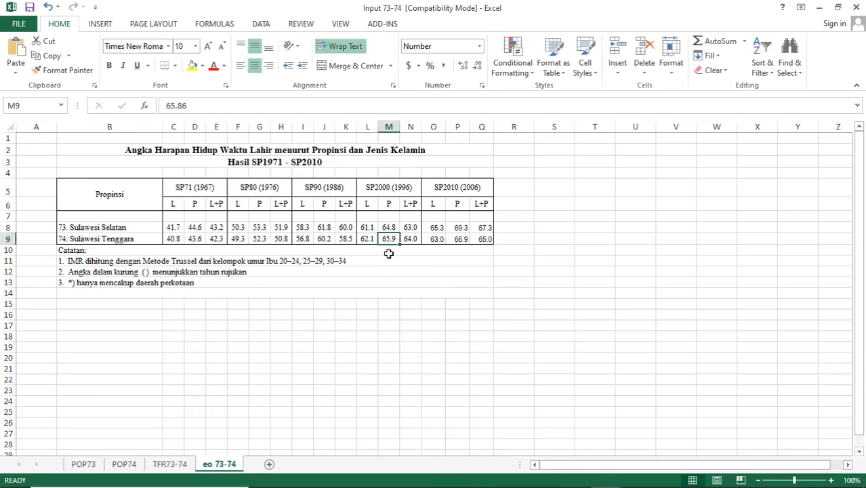
right_click(391, 238)
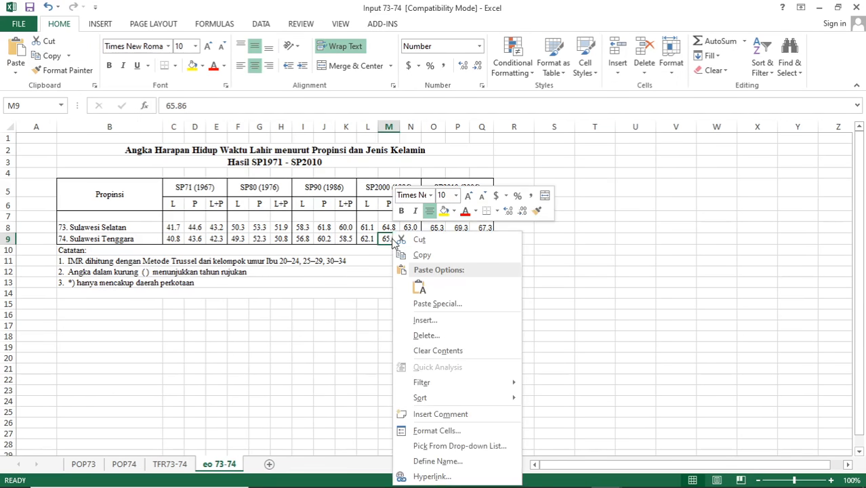
click(420, 254)
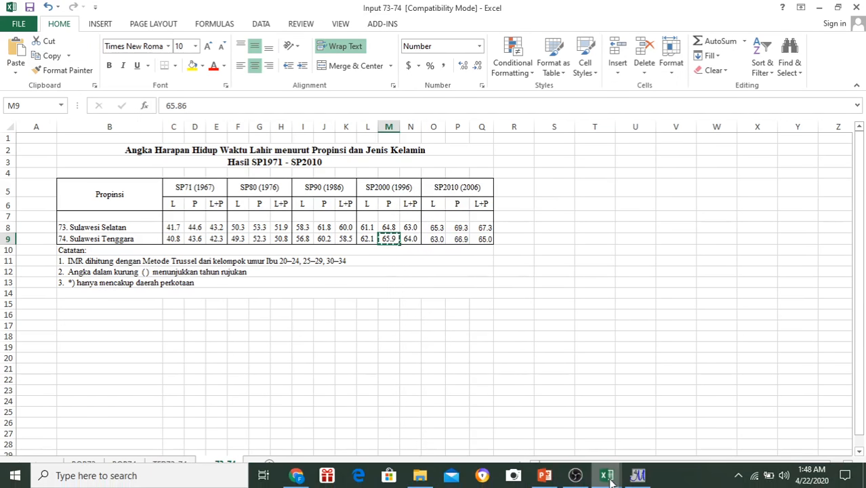
- Switch to MORTPAK, set the sex to Females and paste the copied life expectancy of 65.9 as the desired life table value
click(637, 485)
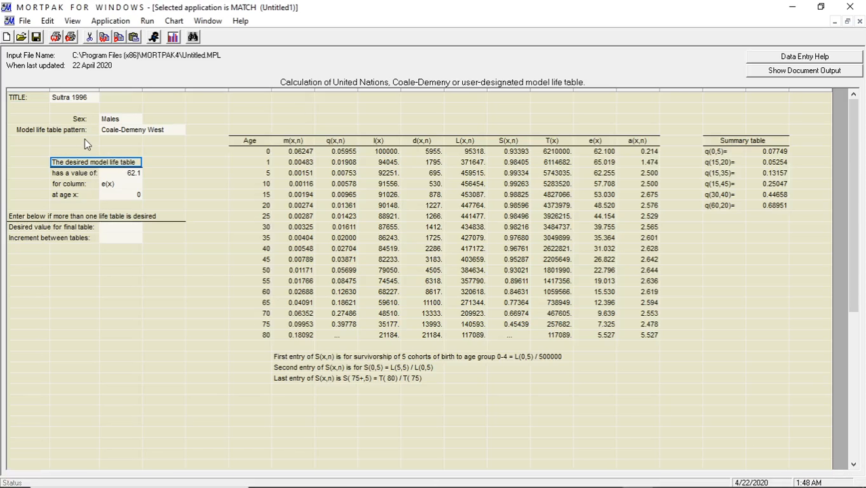
click(137, 121)
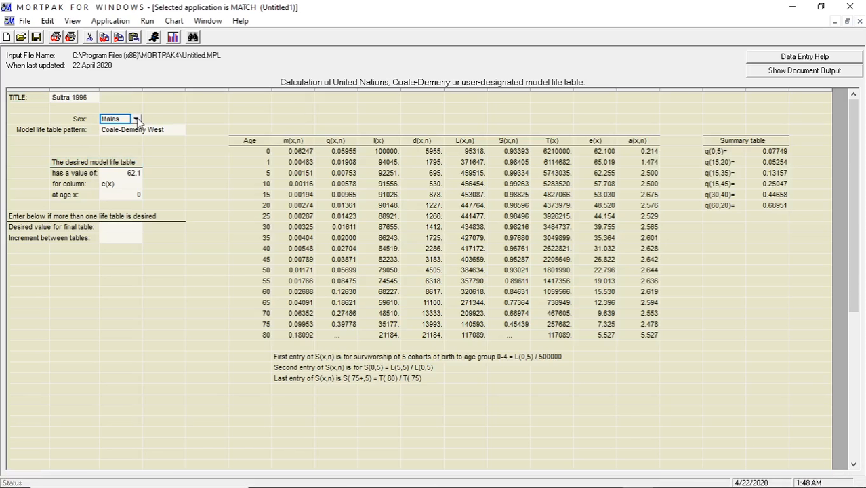
click(136, 120)
click(134, 141)
click(131, 175)
right_click(130, 173)
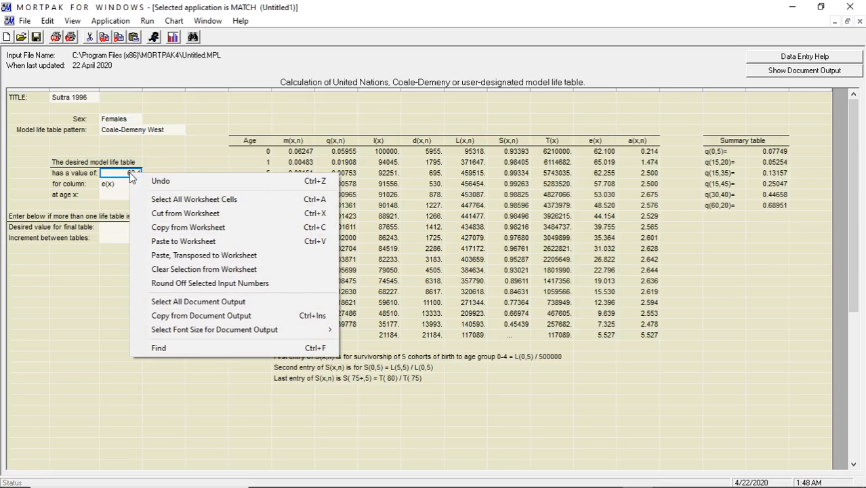
click(177, 242)
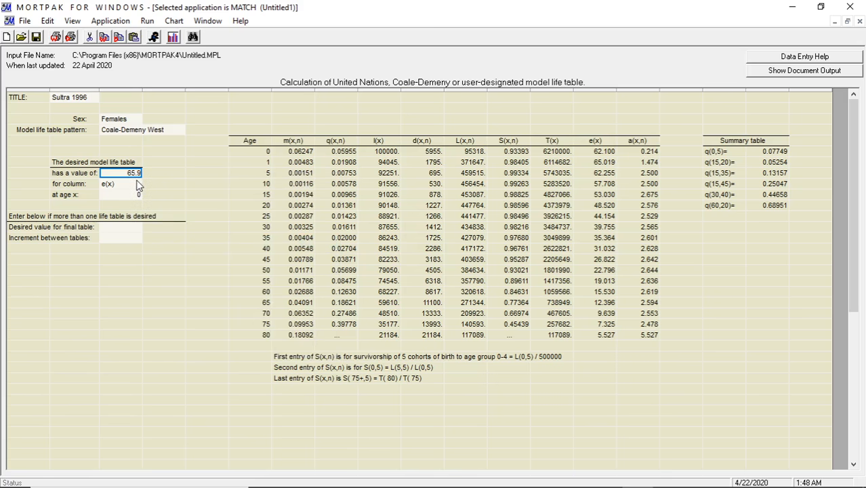
- Run the MATCH calculation for females and copy the entire worksheet into a new sheet of Book1 in Excel
click(155, 39)
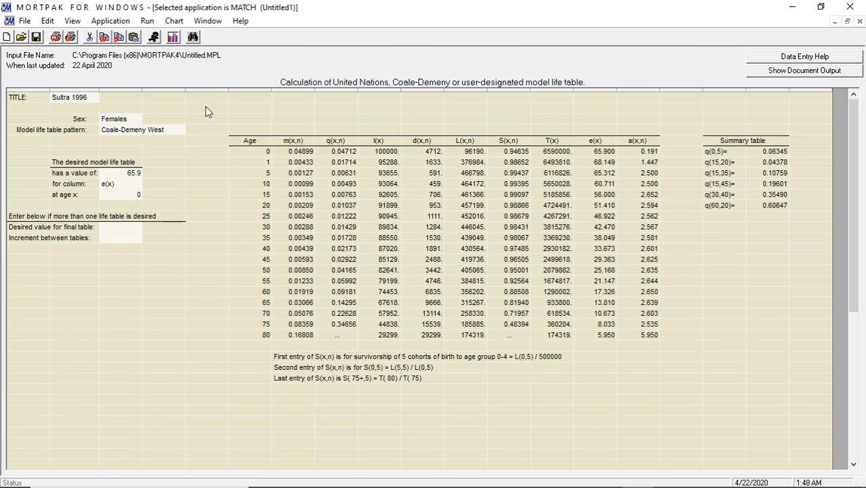
key(ctrl+a)
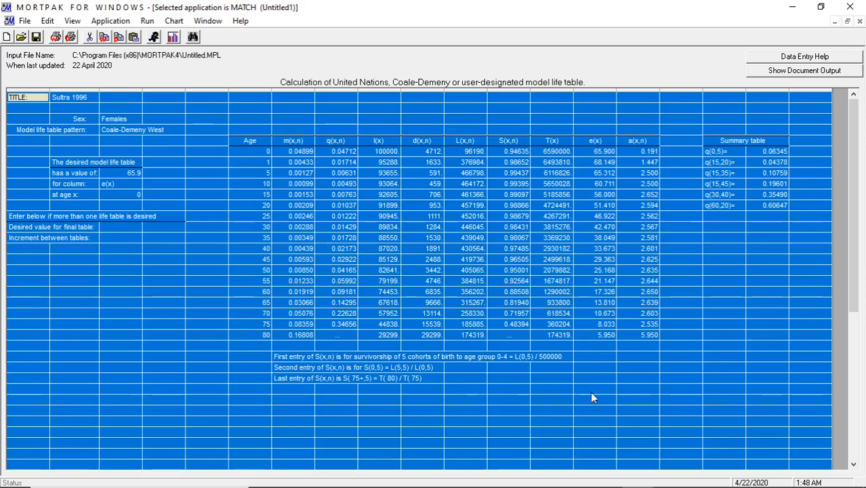
mouse_move(607, 475)
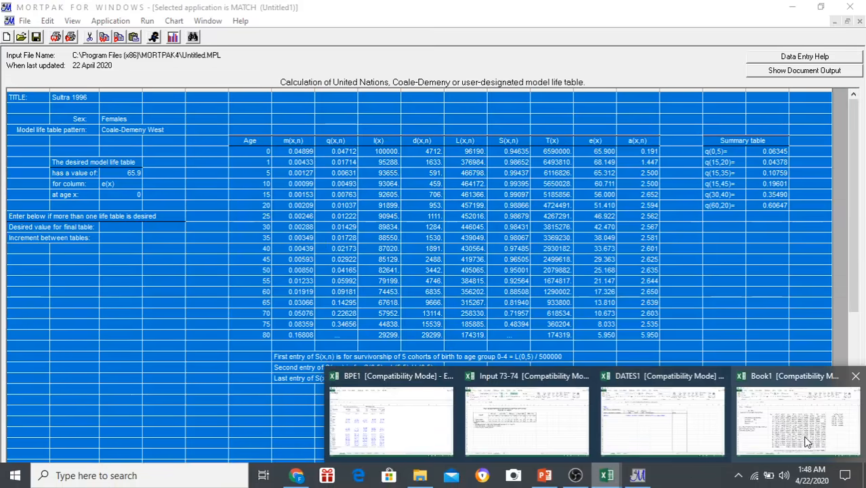
click(806, 441)
key(ctrl+a)
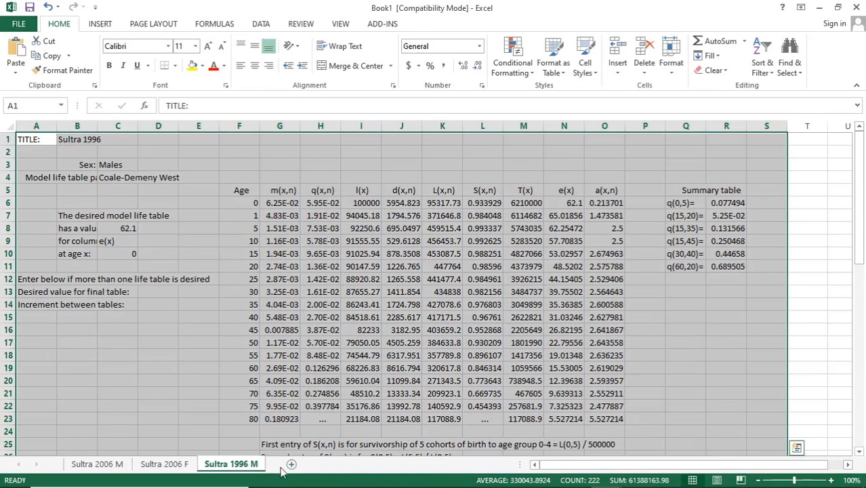
click(291, 464)
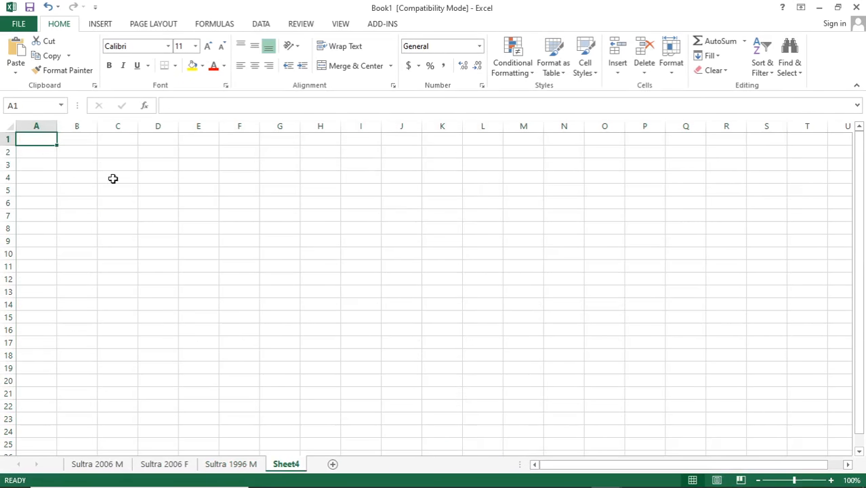
click(15, 54)
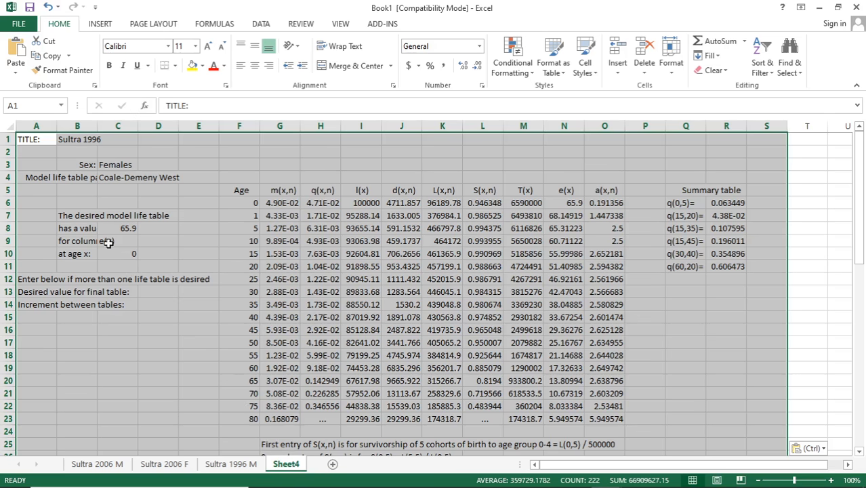
- Rename the sheet holding the 1996 female life table as Sultra 1996 F
double_click(283, 463)
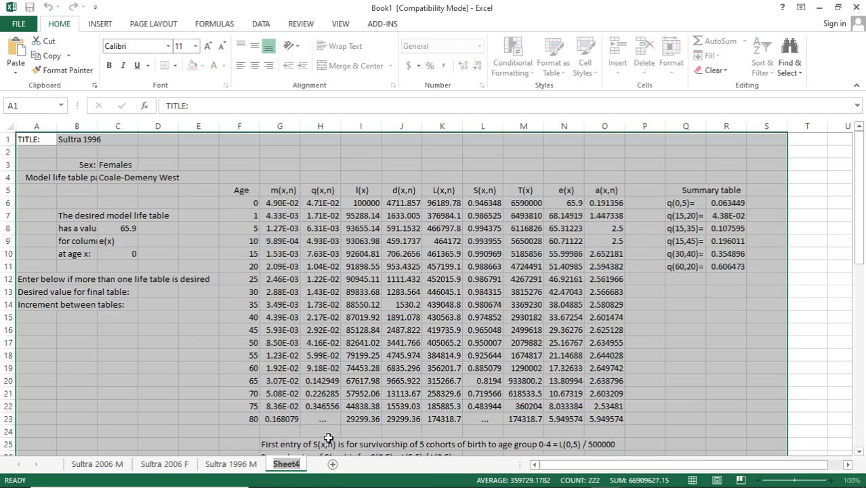
text(Sultra)
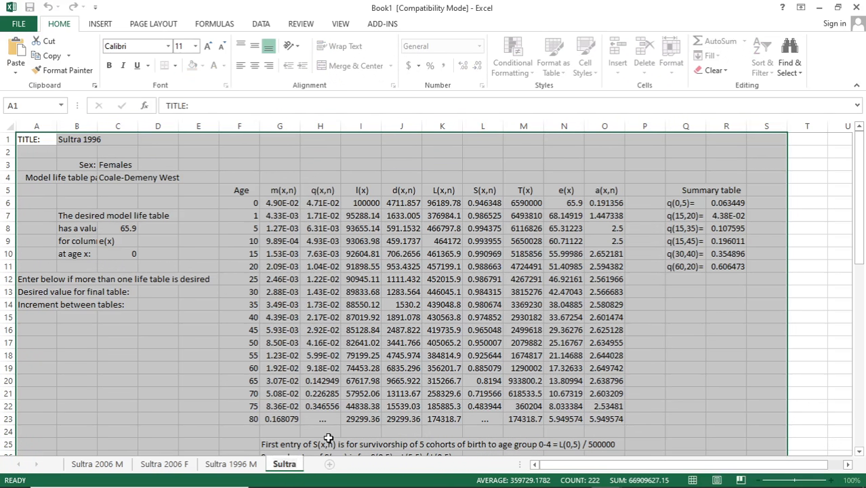
text( 1996 F)
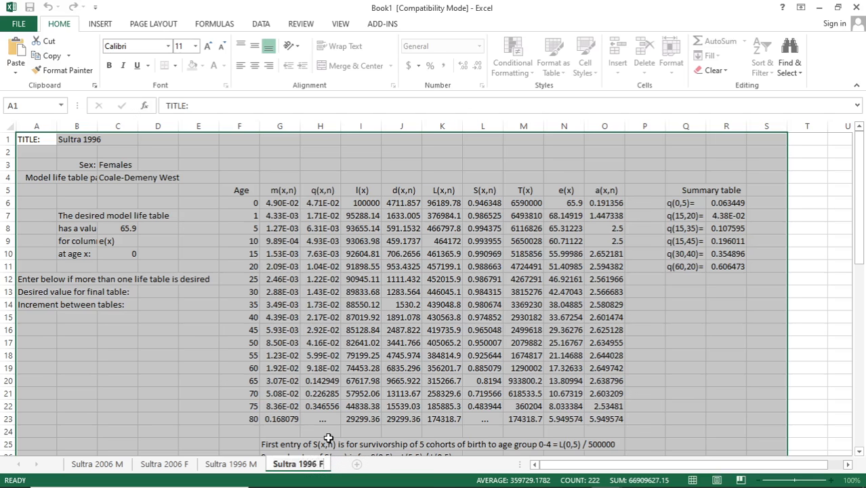
key(Return)
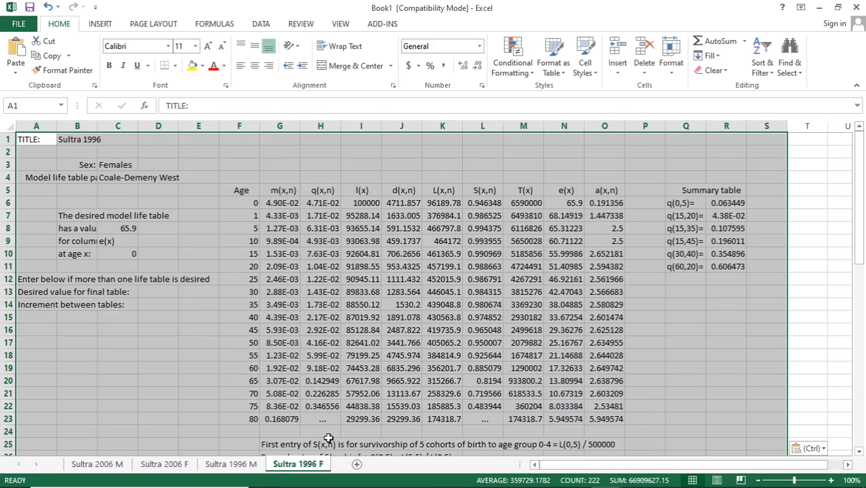
- Switch to the BPE1 workbook and examine the earlier-date and later-date male cells of the data for interpolation on the BASEPOP sheet
mouse_move(433, 485)
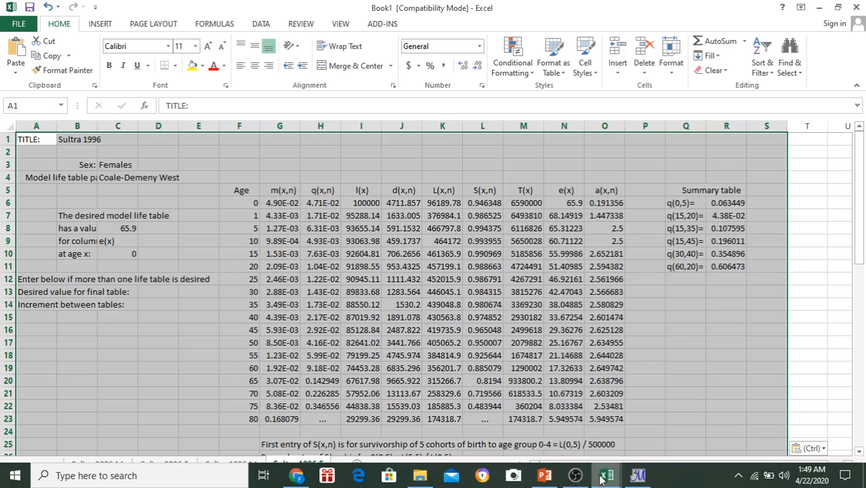
mouse_move(601, 478)
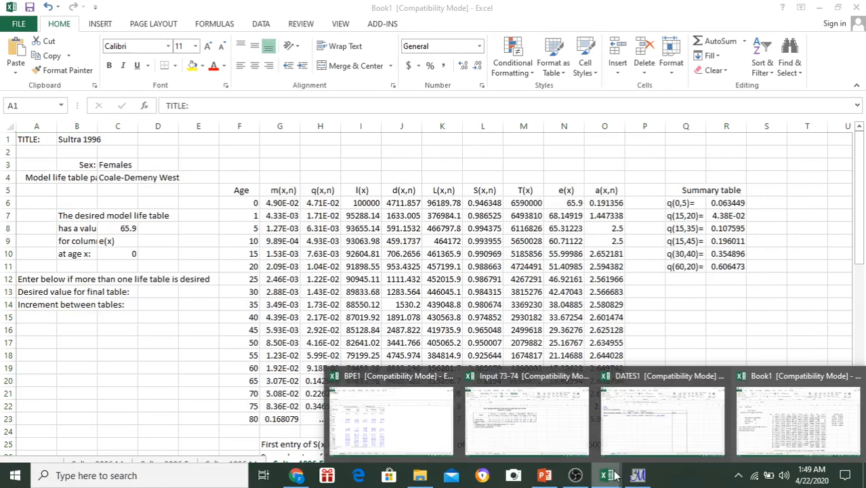
mouse_move(381, 418)
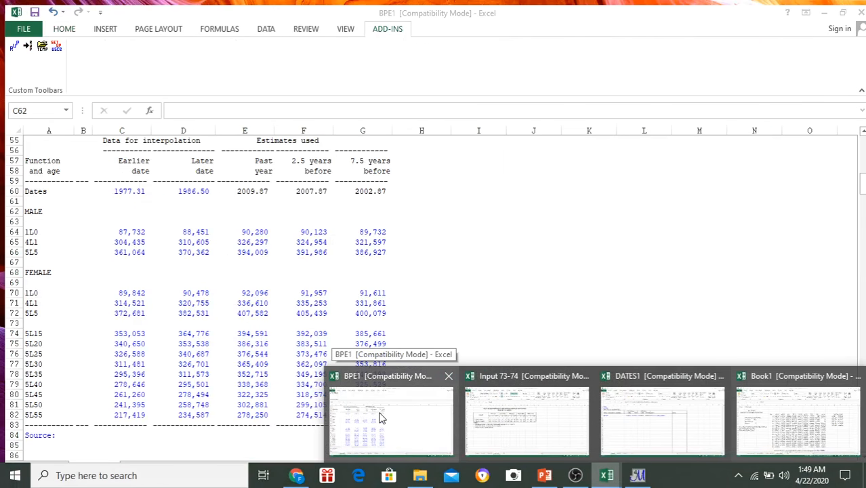
click(381, 418)
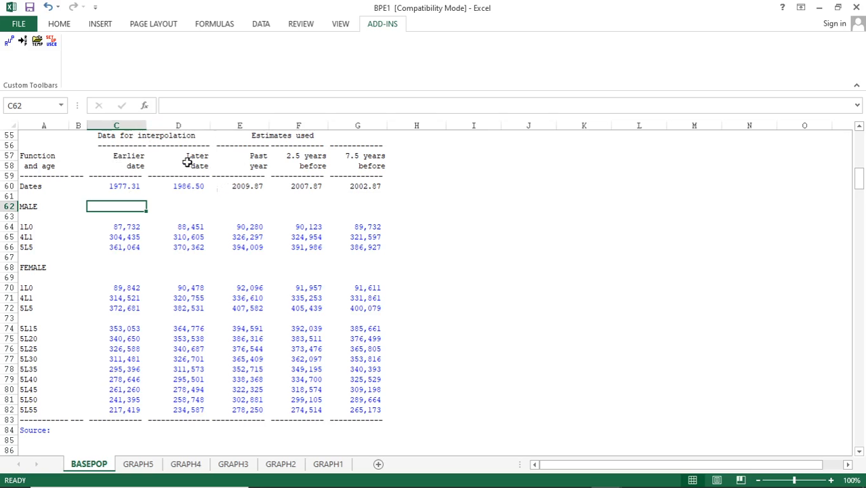
click(195, 228)
click(139, 226)
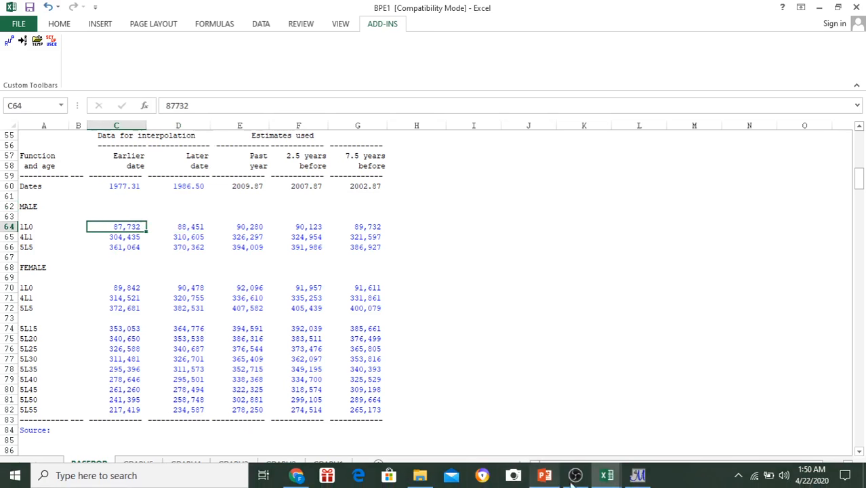
- Switch to Book1 and copy the male L(x,n) values for ages 0, 1 and 5 (K6:K8) from the Sultra 2006 M sheet
mouse_move(594, 471)
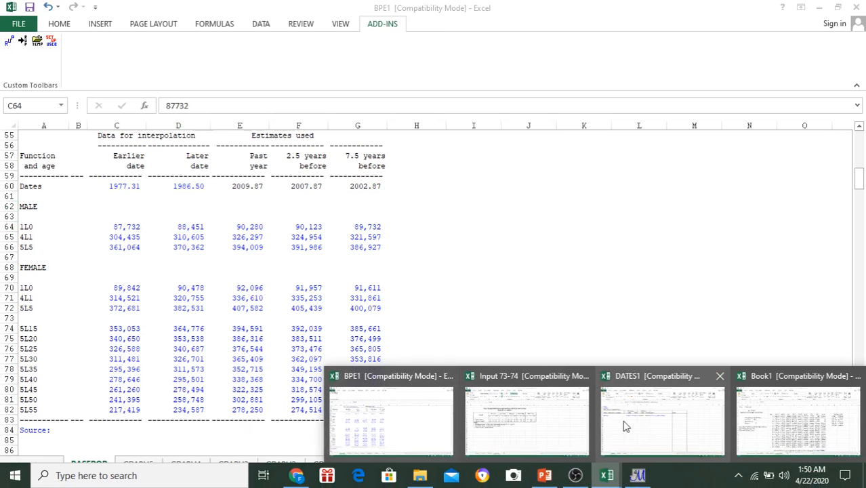
click(787, 408)
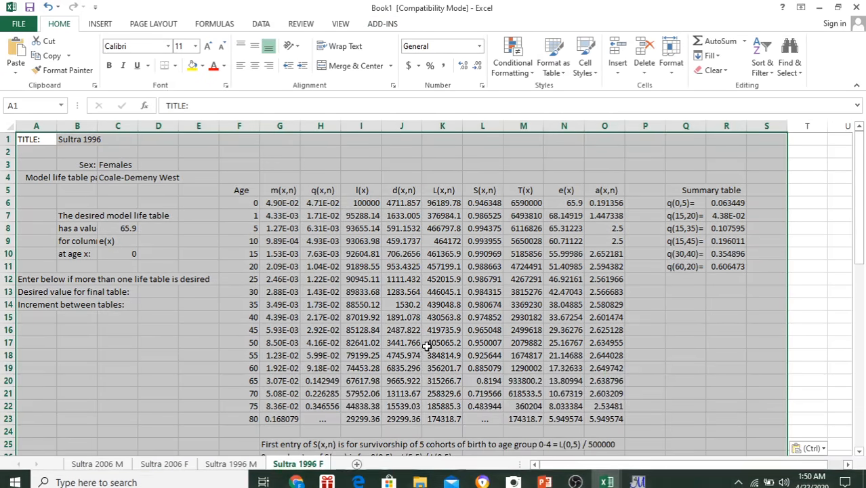
click(101, 466)
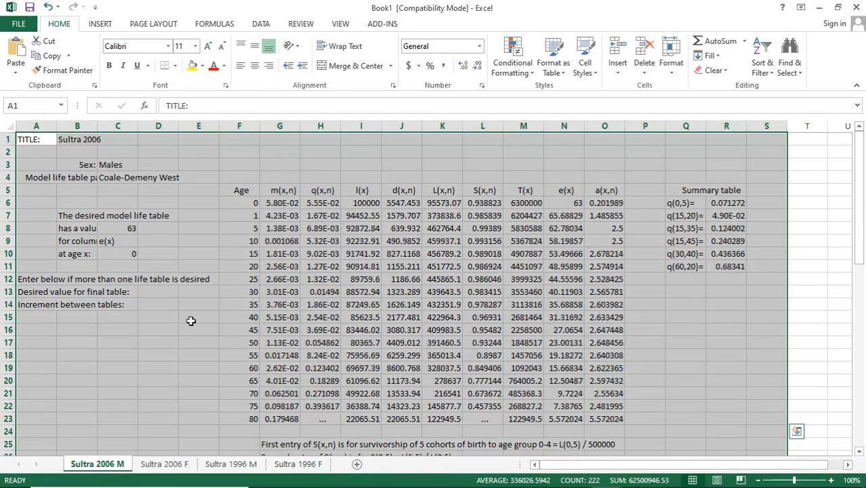
drag(447, 202, 448, 222)
right_click(447, 215)
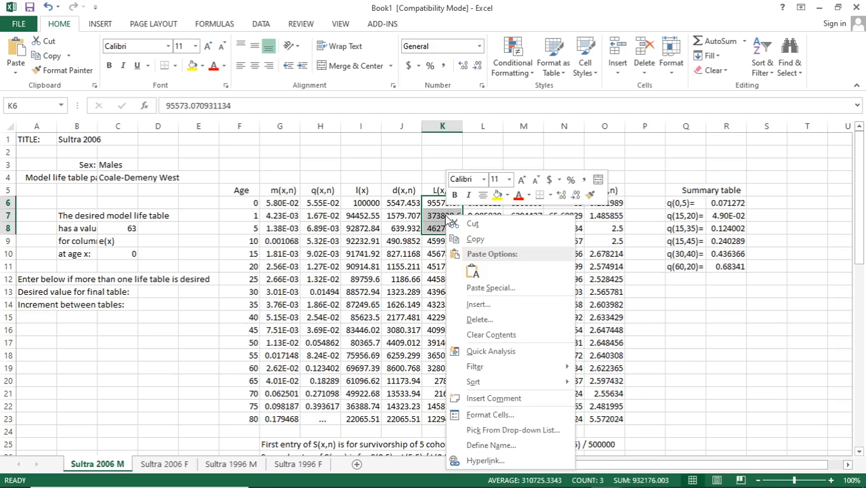
click(474, 238)
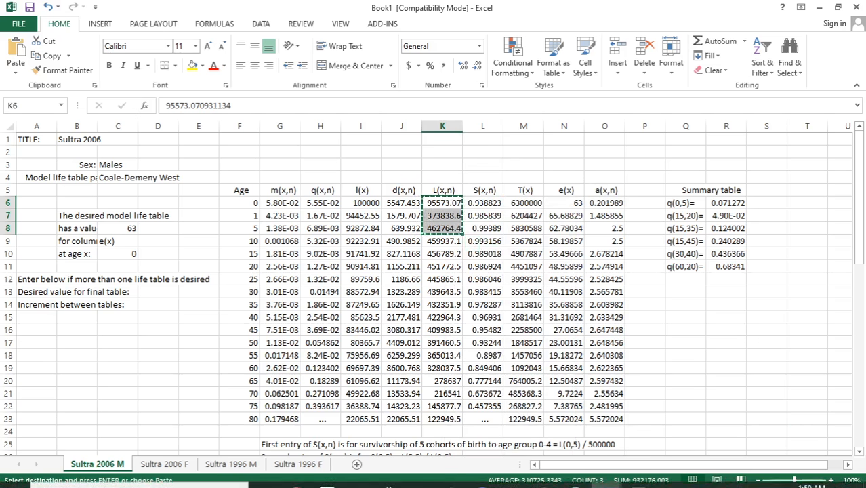
- Switch to BPE1 and paste the copied 2006 male L(x,n) as values into the later-date male rows 1L0 to 5L5, starting at D64
mouse_move(650, 476)
mouse_move(606, 475)
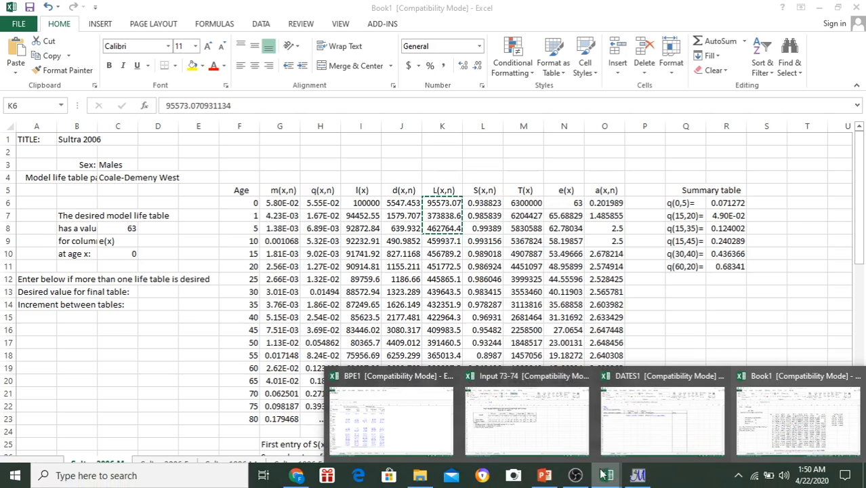
click(410, 425)
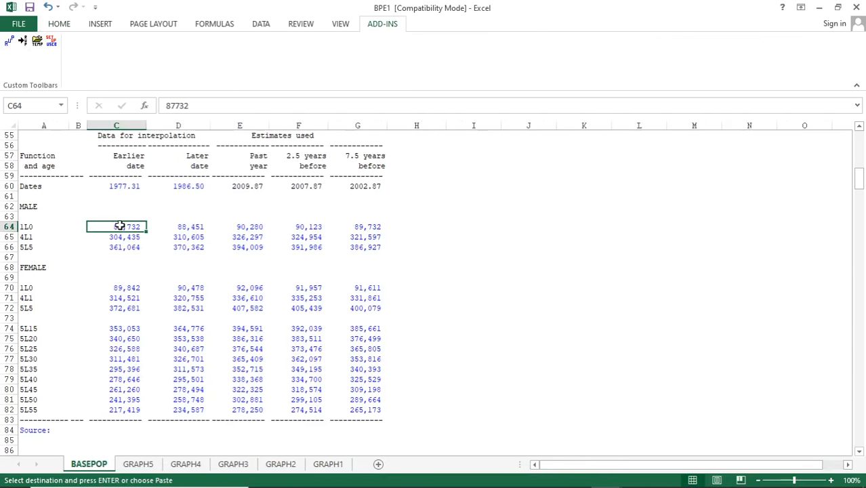
click(193, 228)
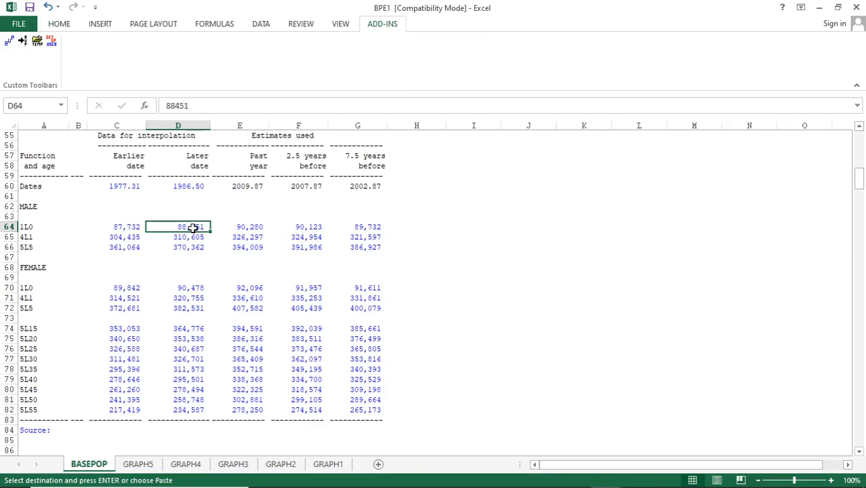
right_click(193, 227)
click(243, 288)
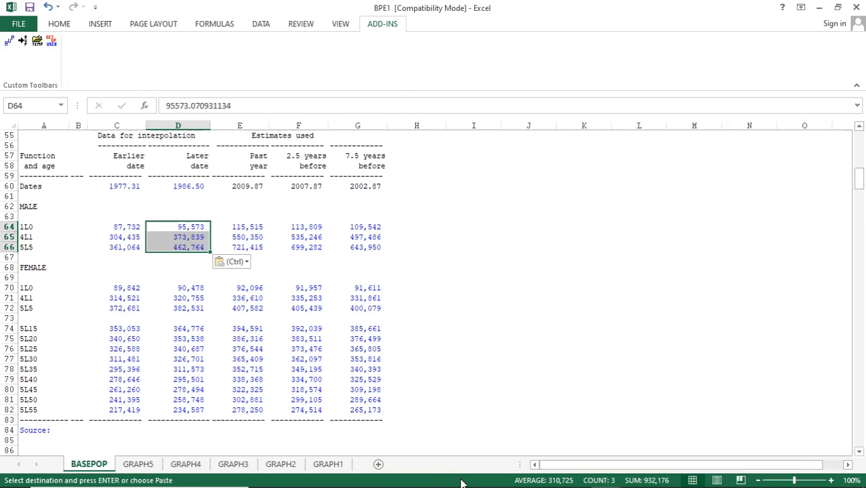
- Switch to Book1 and copy the male L(x,n) values for ages 0, 1 and 5 (K6:K8) from the Sultra 1996 M sheet
click(606, 475)
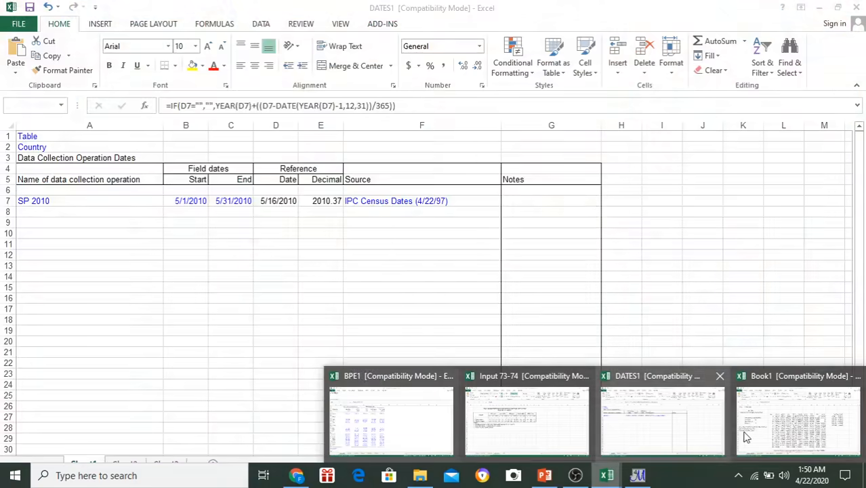
click(778, 424)
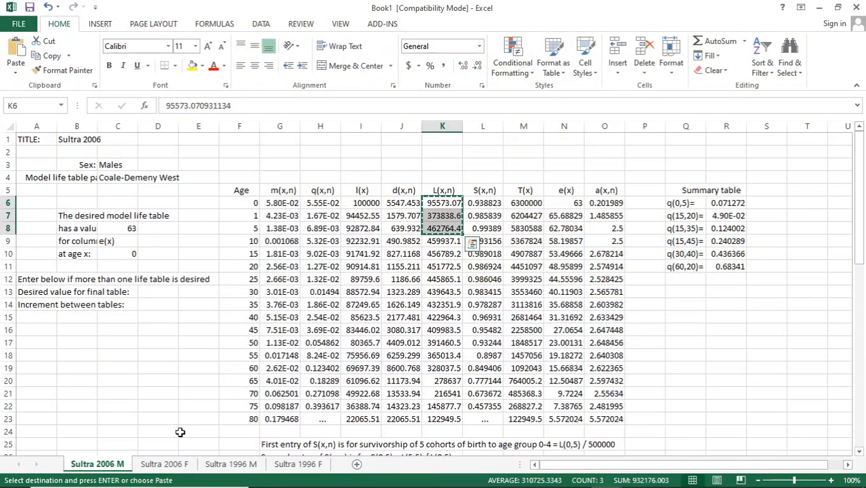
click(236, 466)
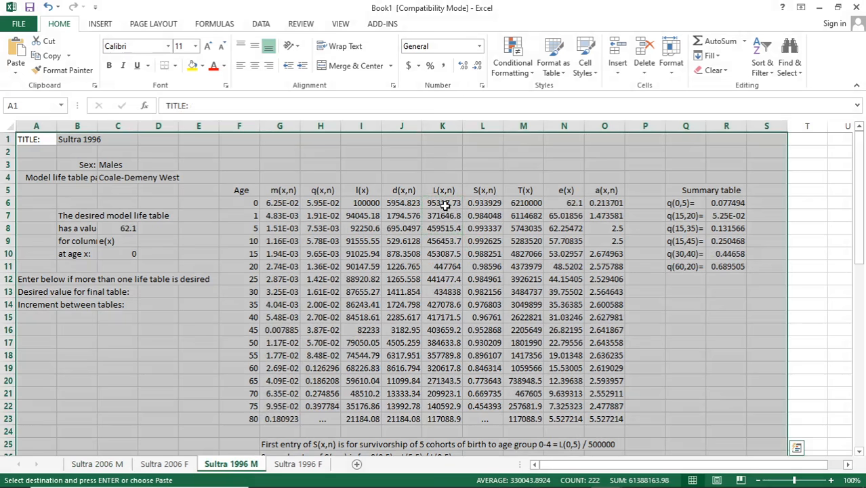
drag(444, 203, 447, 223)
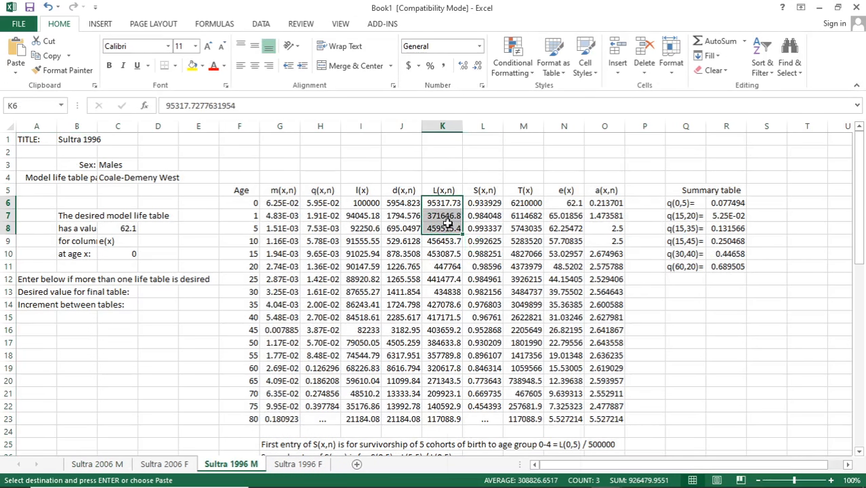
right_click(447, 224)
click(472, 243)
- Switch to BPE1 and paste the copied 1996 male L(x,n) as values into the earlier-date male rows 1L0 to 5L5, starting at C64
mouse_move(637, 480)
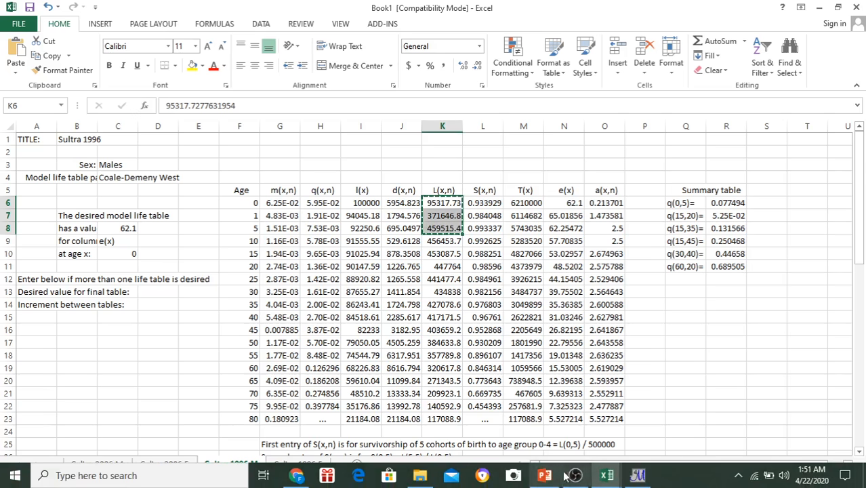
mouse_move(606, 474)
click(366, 406)
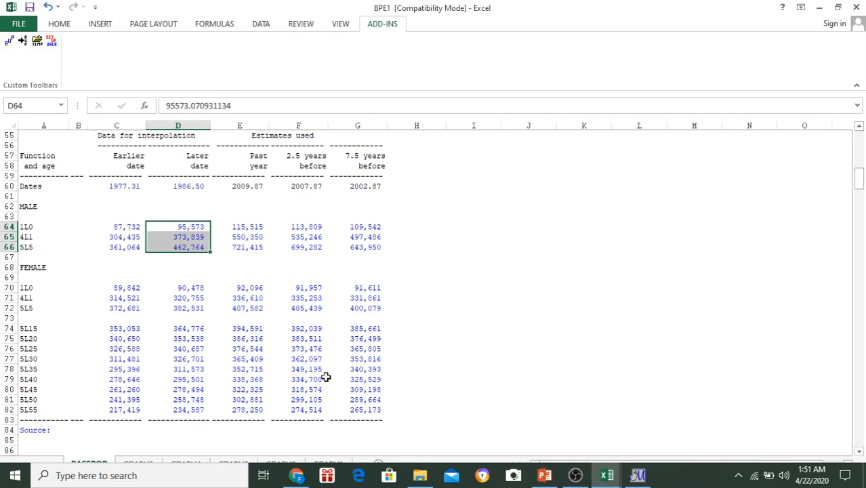
key(ctrl+c)
click(136, 228)
right_click(137, 231)
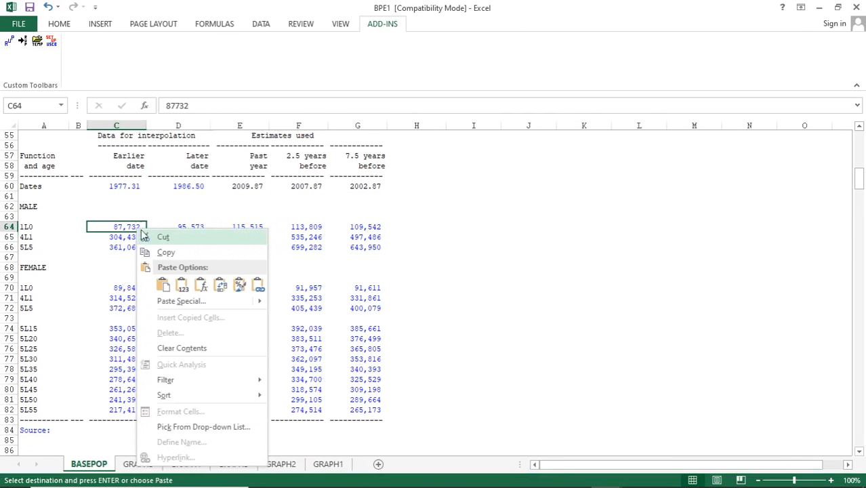
click(182, 285)
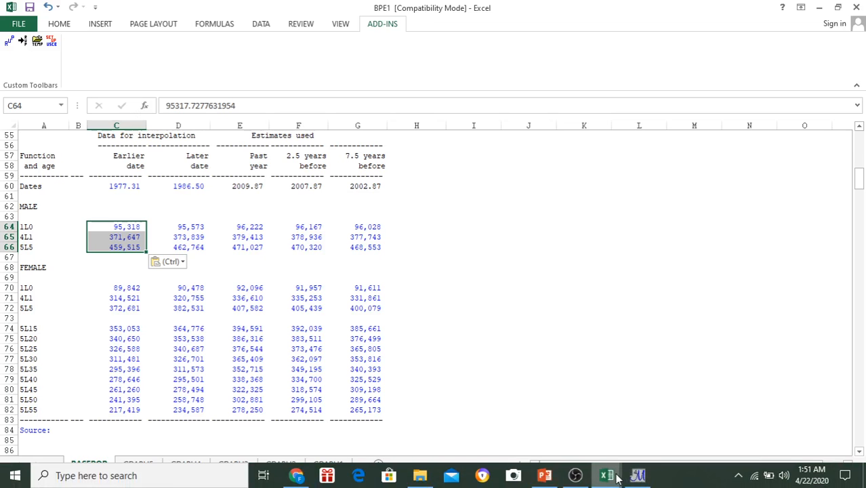
- Switch to Book1 and copy the female L(x,n) values for ages 0, 1 and 5 (K6:K8) from the Sultra 2006 F sheet
click(606, 475)
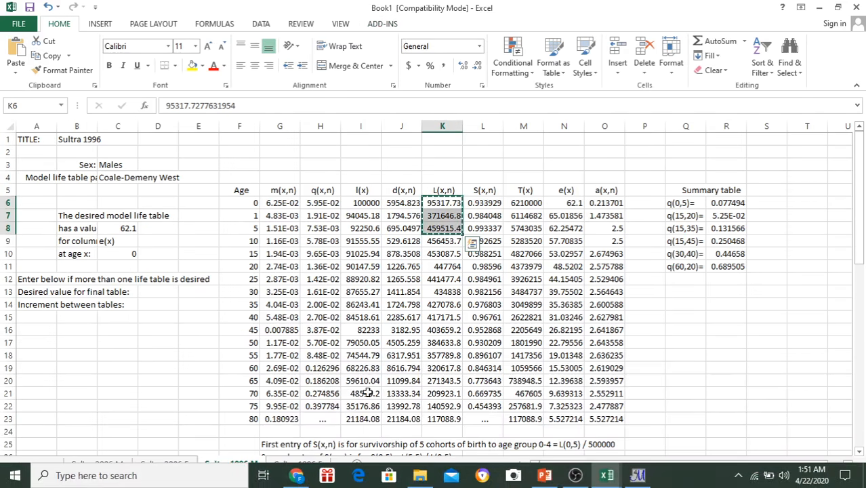
click(778, 408)
click(166, 464)
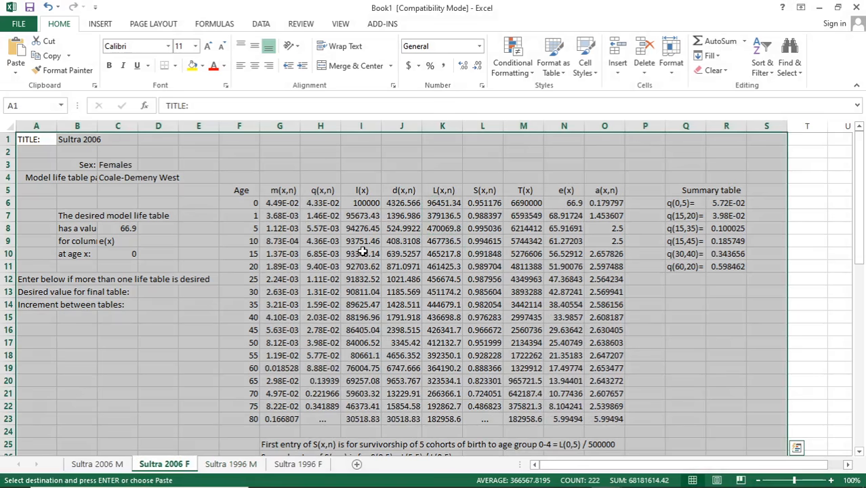
drag(450, 203, 452, 228)
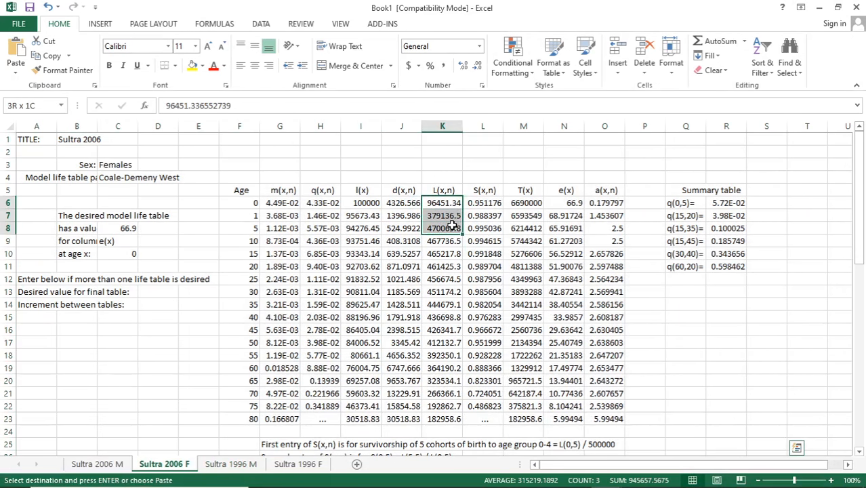
right_click(450, 222)
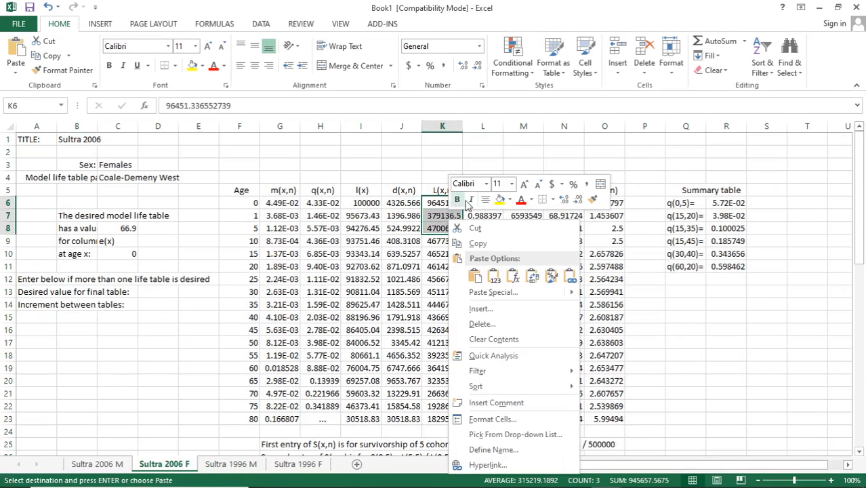
click(476, 243)
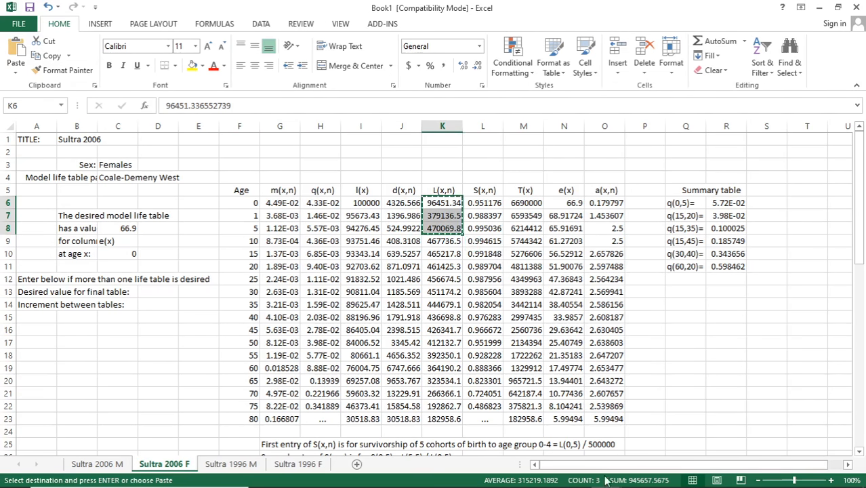
- Switch to BPE1 and paste the copied 2006 female L(x,n) as values into the later-date female rows 1L0 to 5L5, starting at D70
mouse_move(605, 470)
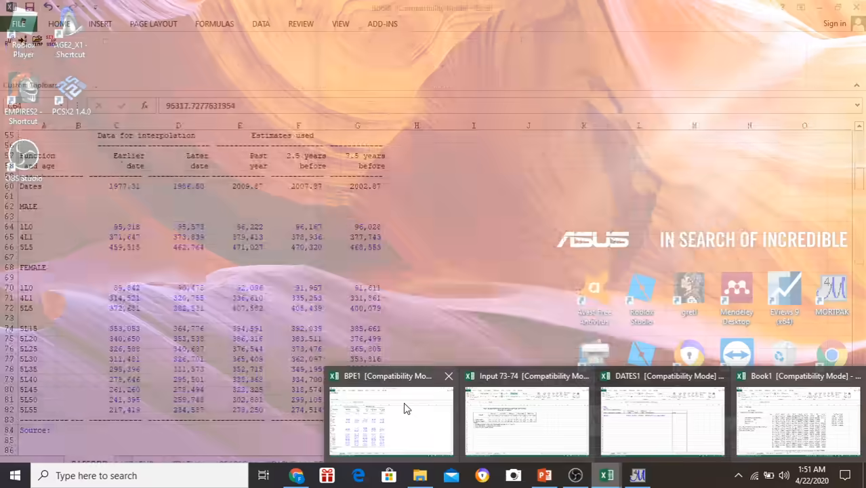
click(403, 409)
drag(116, 226, 116, 247)
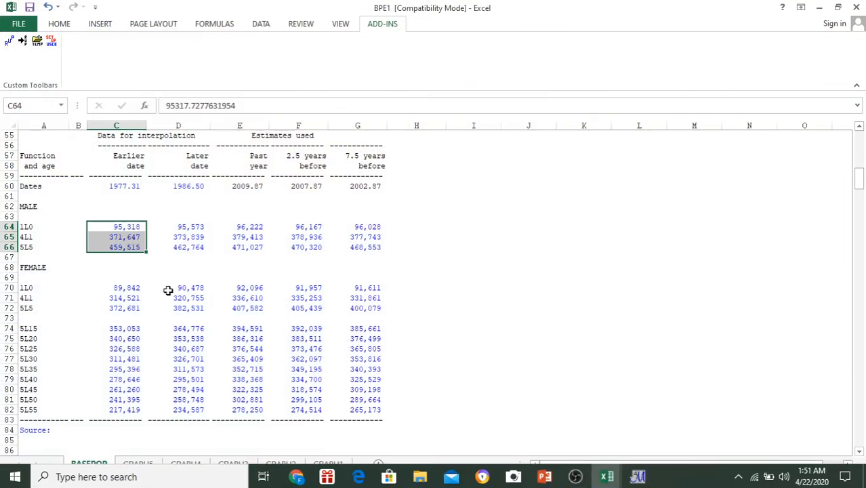
click(196, 289)
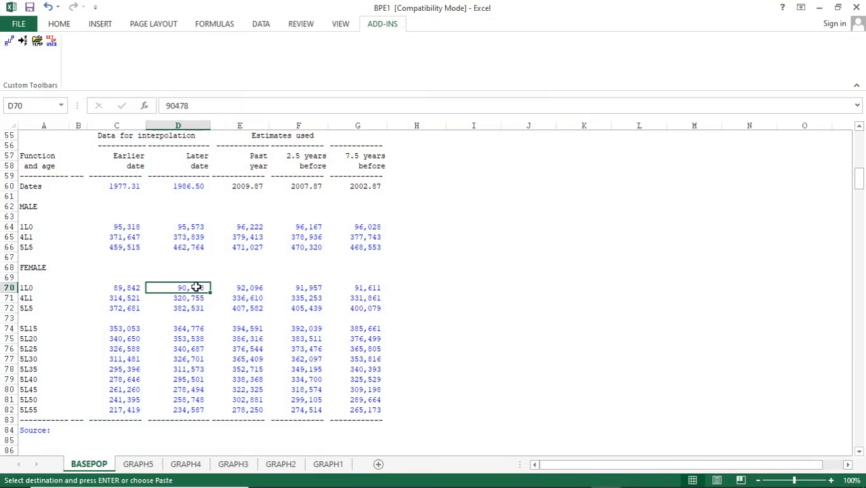
right_click(198, 290)
click(242, 106)
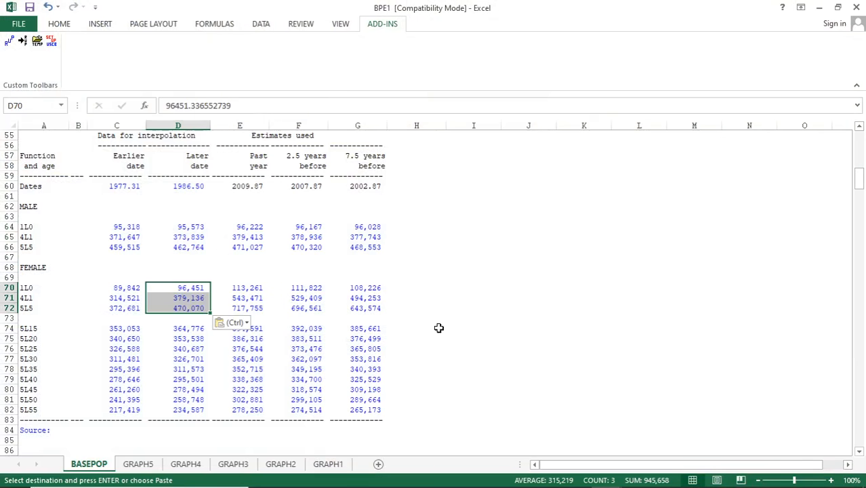
- Switch to Book1 and copy the female L(x,n) values for ages 15 to 55 (K10:K18) from the Sultra 2006 F sheet
click(607, 475)
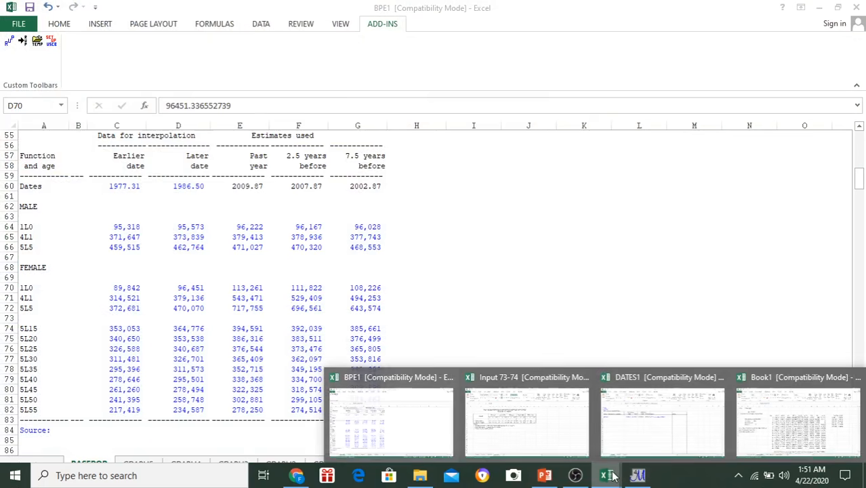
click(777, 420)
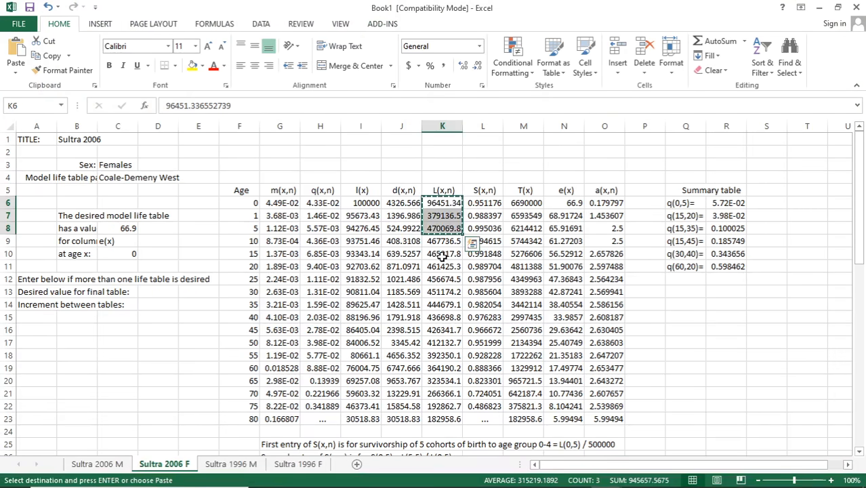
drag(441, 253, 451, 355)
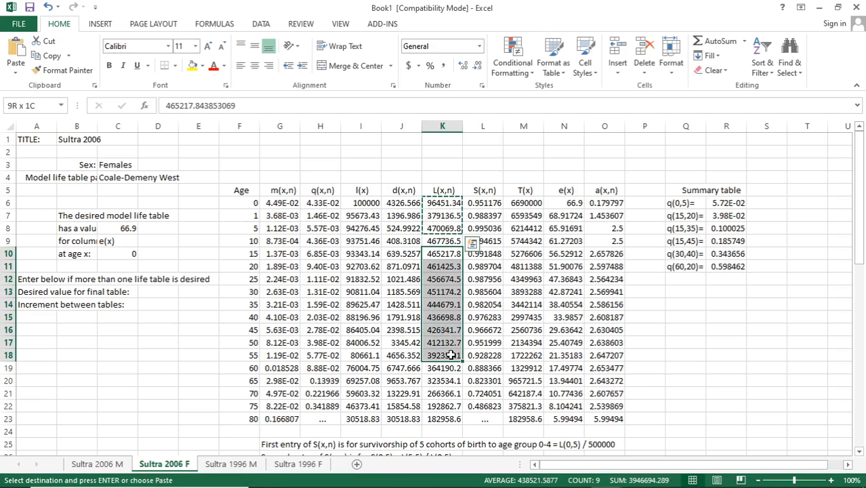
key(ctrl+v)
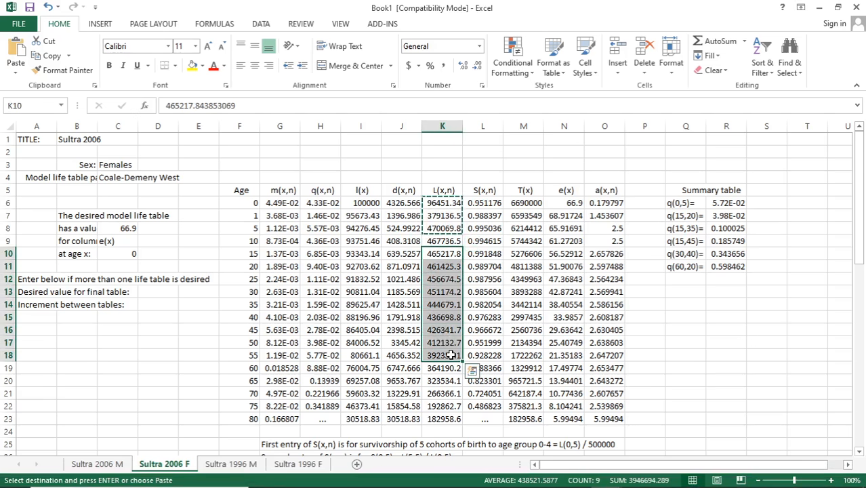
right_click(437, 286)
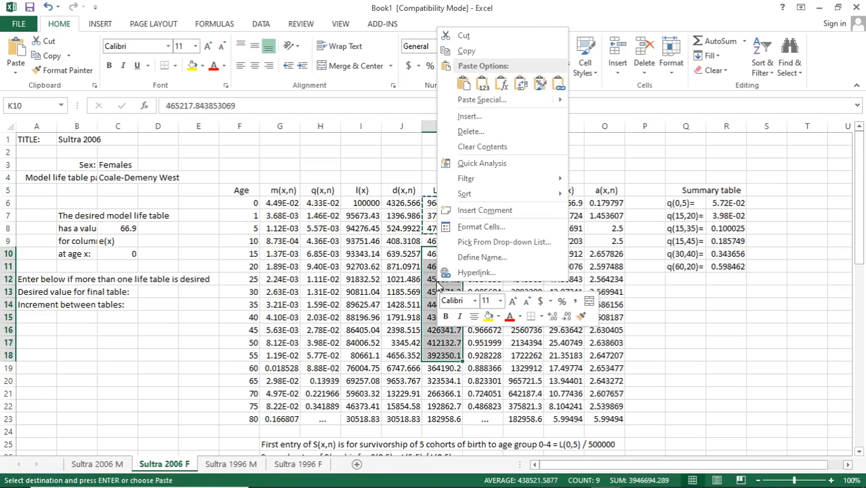
click(466, 51)
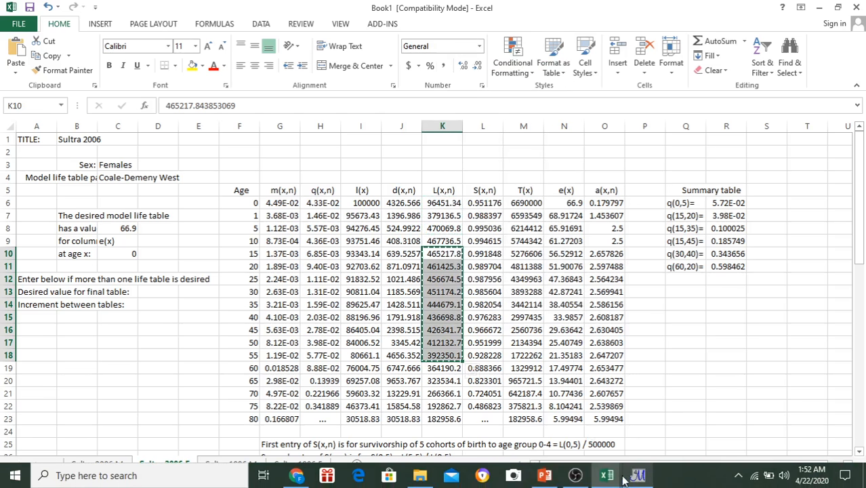
- Switch to BPE1 and paste the copied 2006 female L(x,n) as values into the later-date rows 5L15 to 5L55, starting at D74
click(606, 476)
click(405, 437)
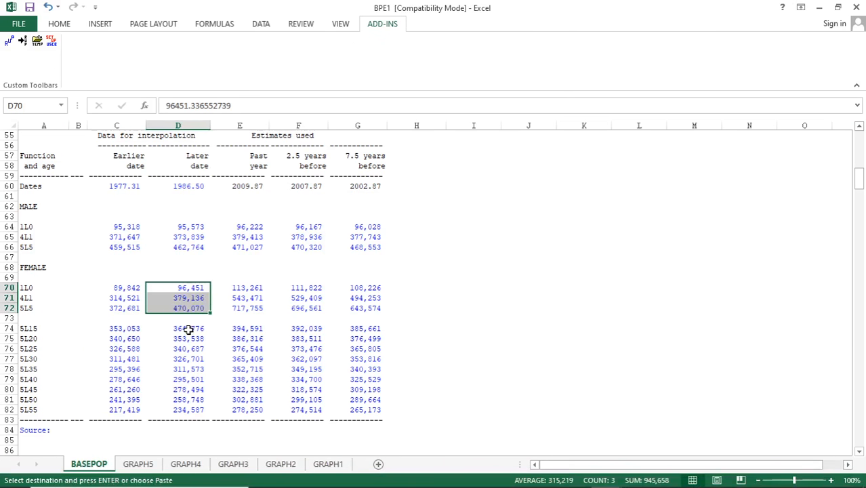
click(188, 328)
right_click(189, 328)
click(230, 148)
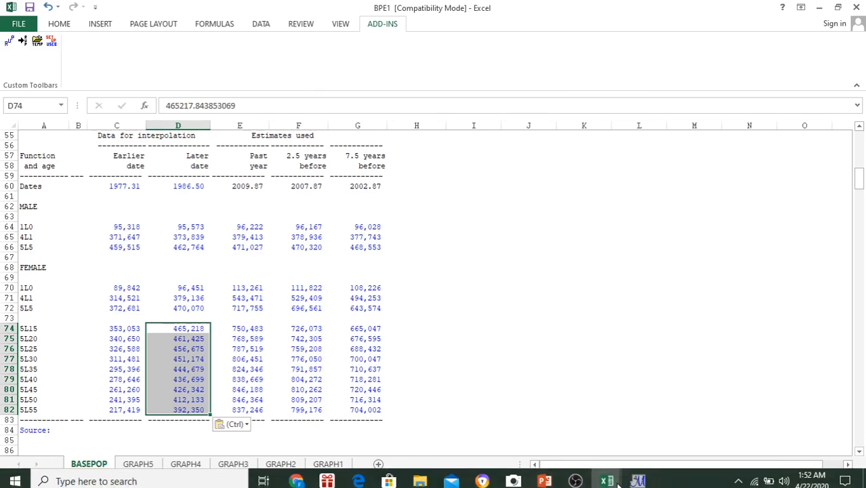
- Switch to Book1 and copy the female L(x,n) values for ages 0, 1 and 5 (K6:K8) from the Sultra 1996 F sheet
click(617, 483)
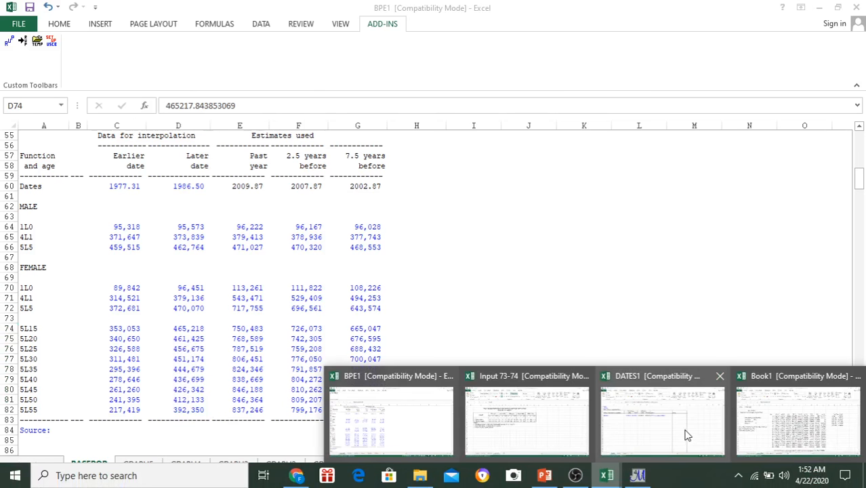
click(774, 418)
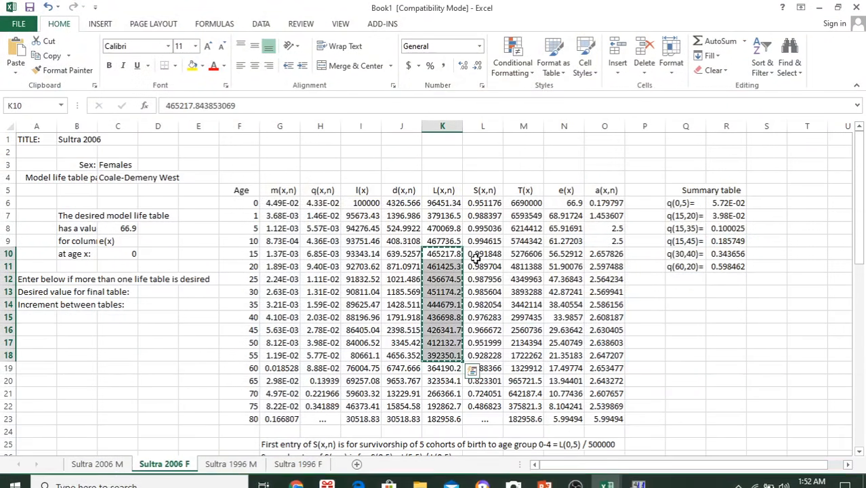
click(294, 467)
drag(449, 203, 447, 227)
right_click(453, 226)
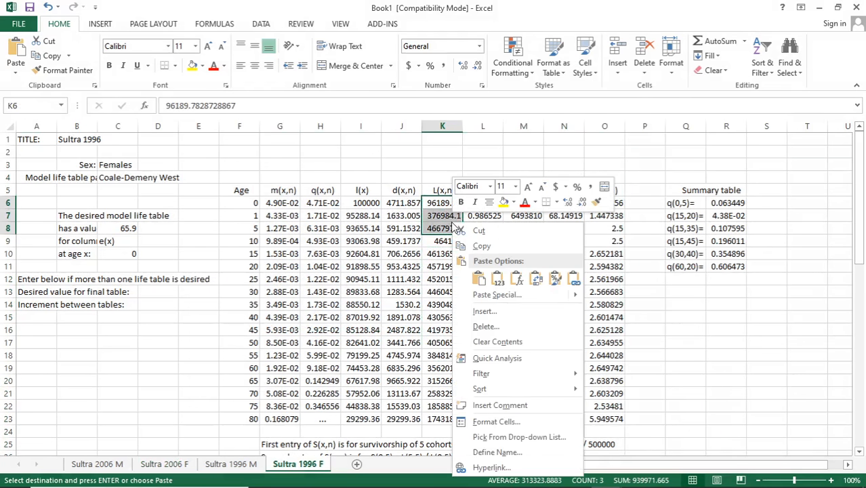
click(481, 246)
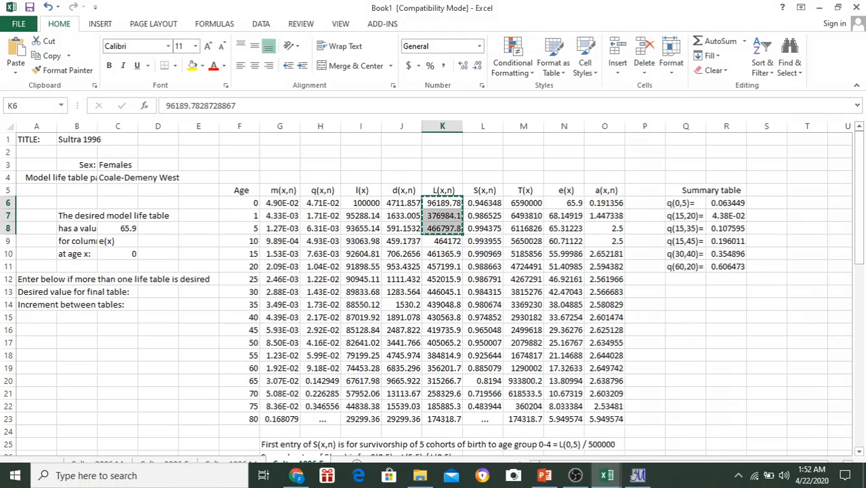
- Switch to BPE1 and paste the copied 1996 female L(x,n) as values into the earlier-date female rows 1L0 to 5L5, starting at C70
mouse_move(606, 474)
click(423, 434)
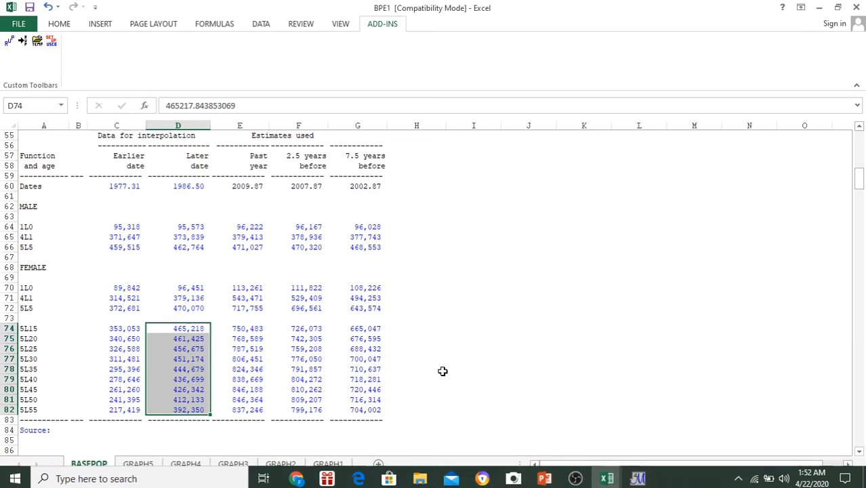
click(133, 290)
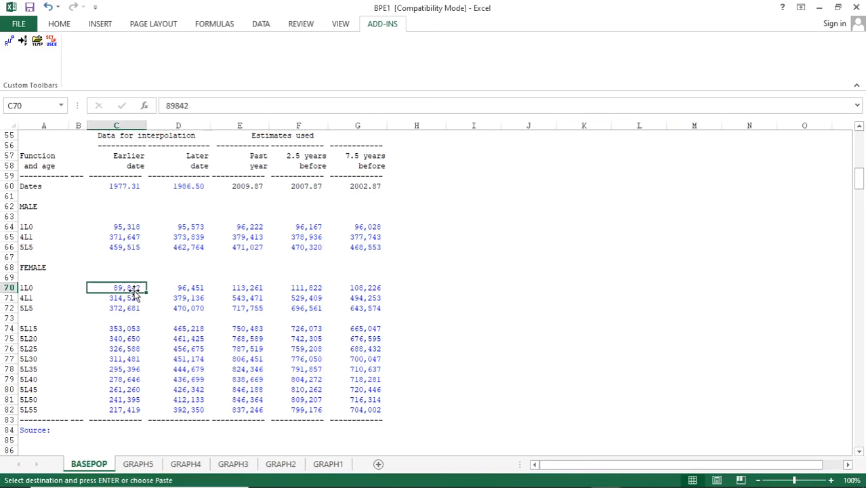
right_click(134, 288)
click(178, 112)
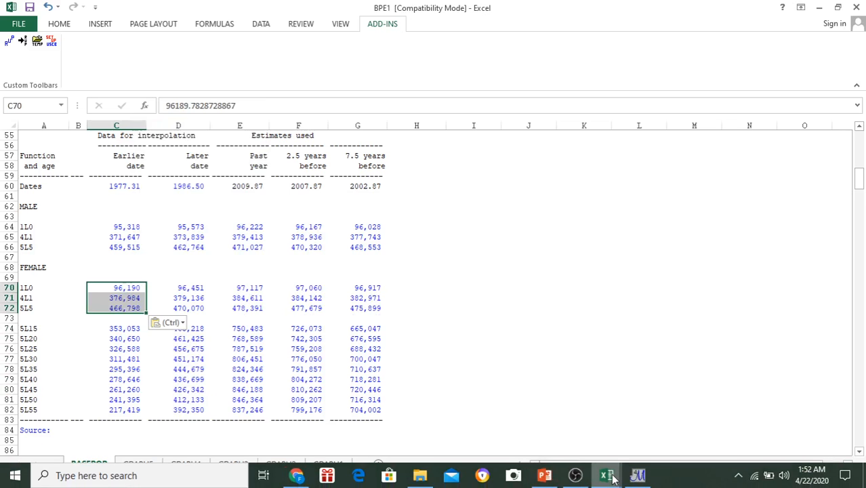
- Switch to Book1 and copy the female L(x,n) values for ages 15 to 55 (K10:K18) from the Sultra 1996 F sheet
mouse_move(606, 475)
click(792, 428)
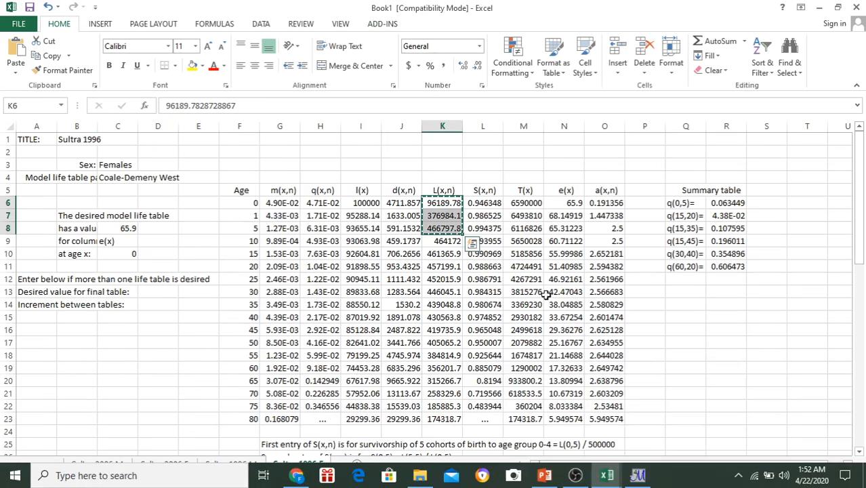
drag(453, 255, 442, 352)
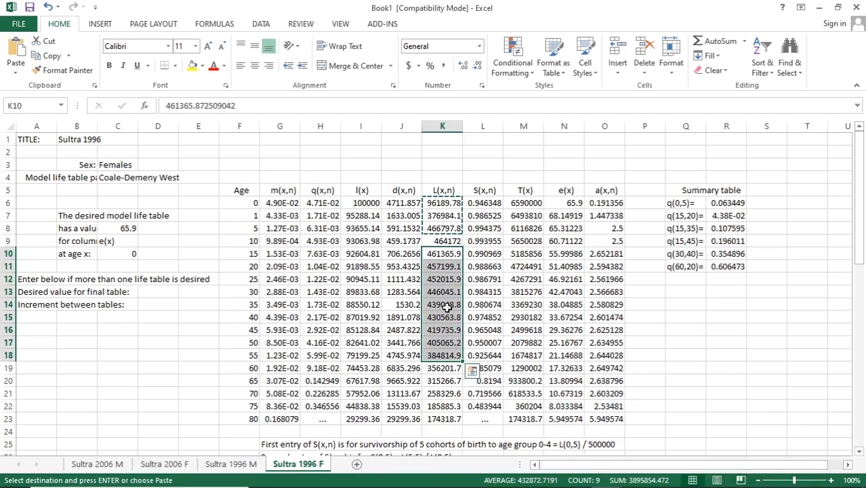
right_click(445, 311)
click(482, 78)
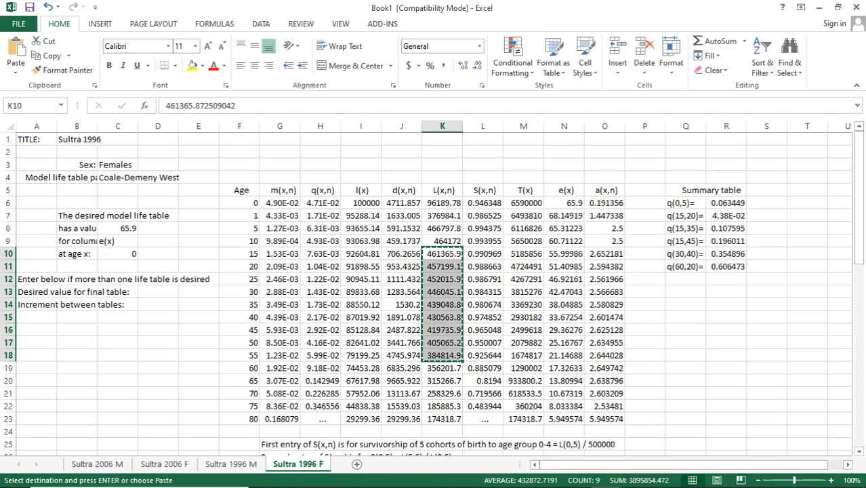
- Switch to BPE1 and paste the copied 1996 female L(x,n) as values into the earlier-date rows 5L15 to 5L55, starting at C74
mouse_move(609, 477)
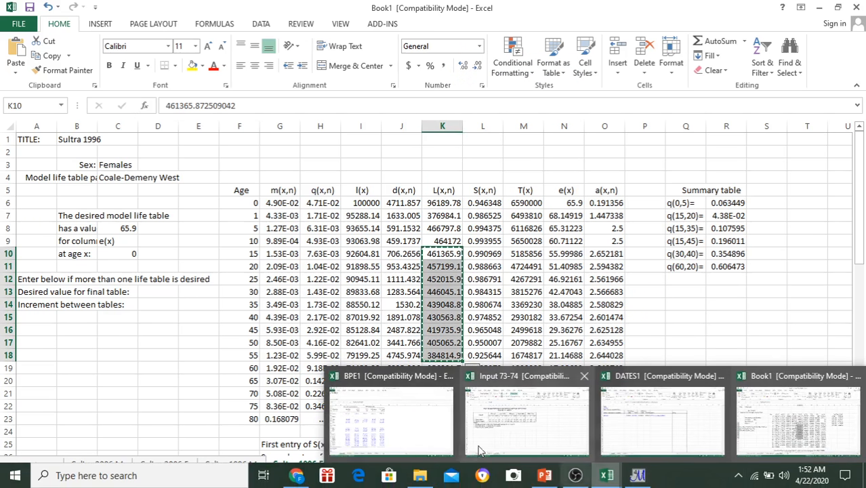
click(400, 443)
click(125, 327)
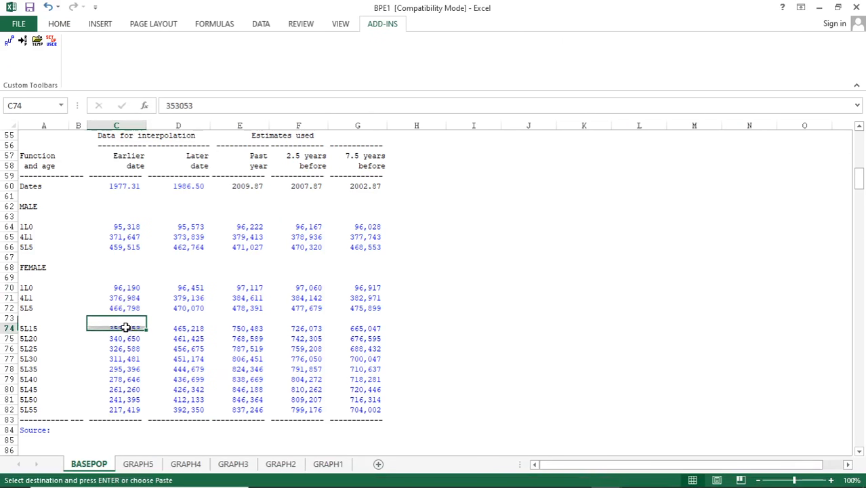
right_click(125, 328)
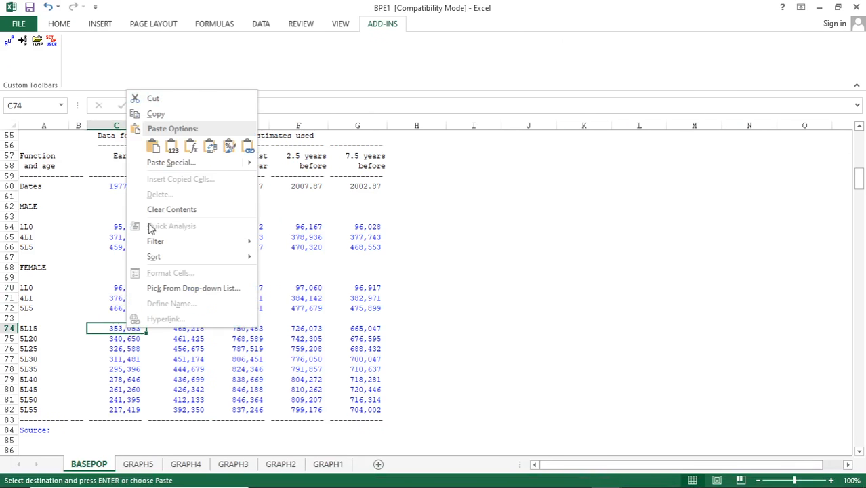
click(169, 145)
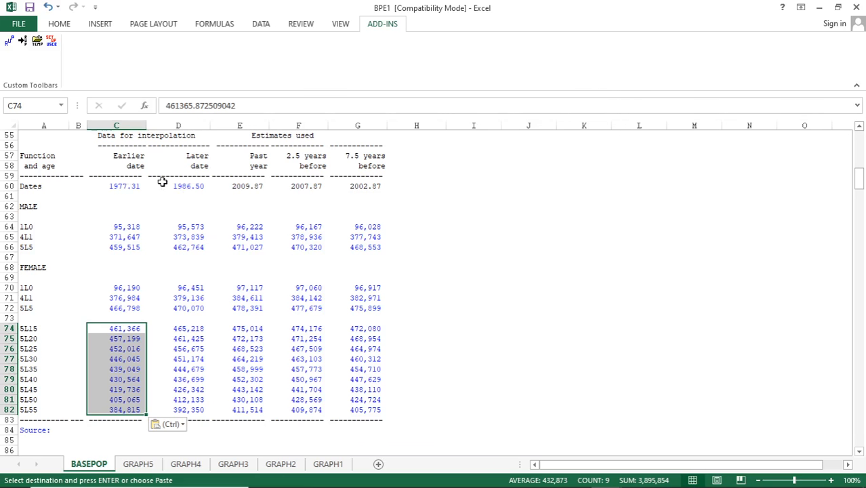
- Set the life table's later date (D60) to 2006 and its earlier date (C60) to 1996
click(193, 185)
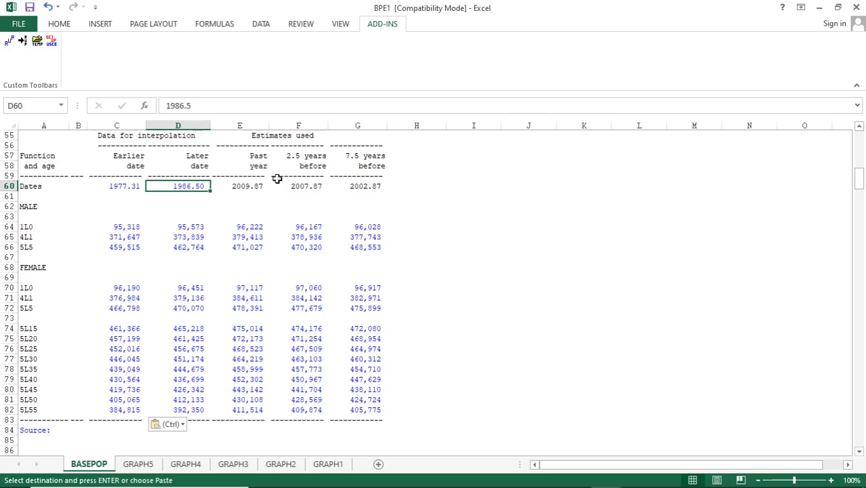
text(2006)
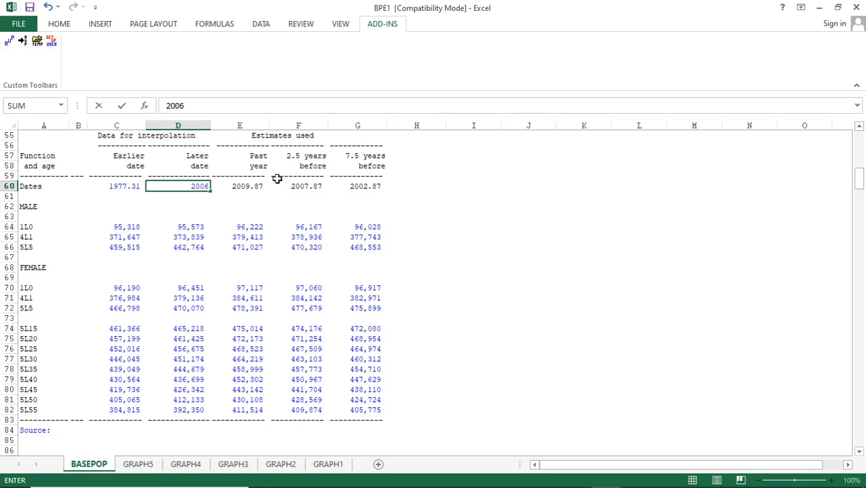
click(118, 186)
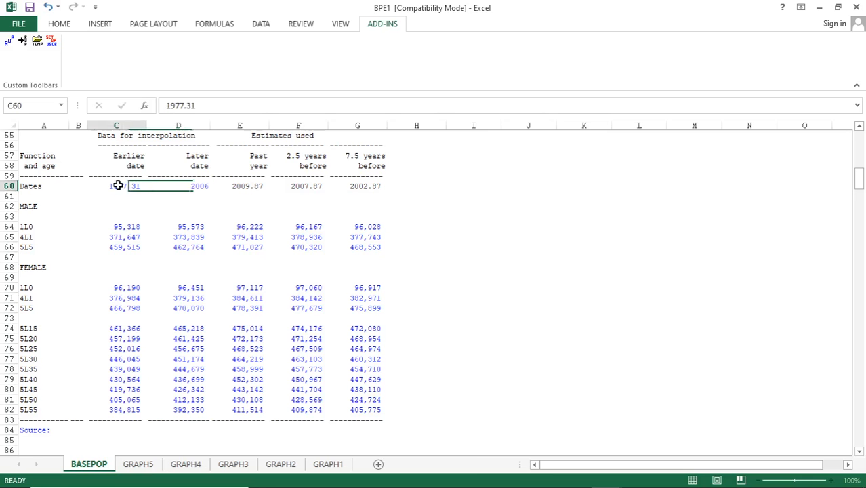
text(1996)
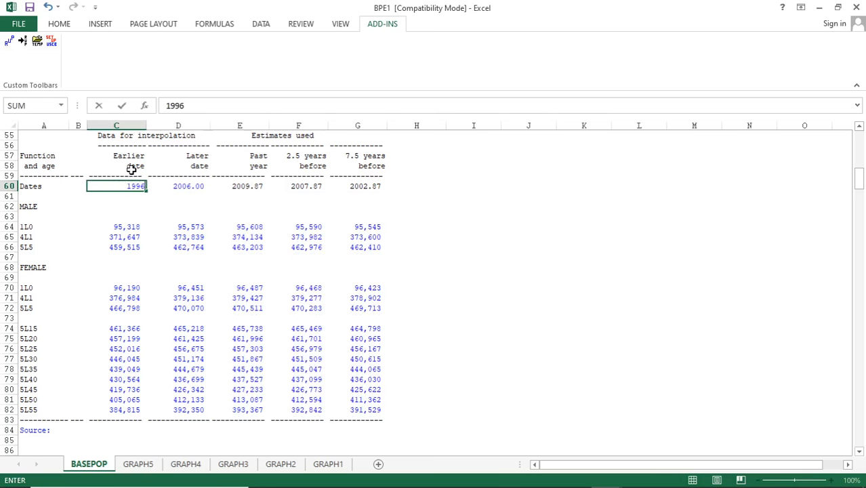
key(Return)
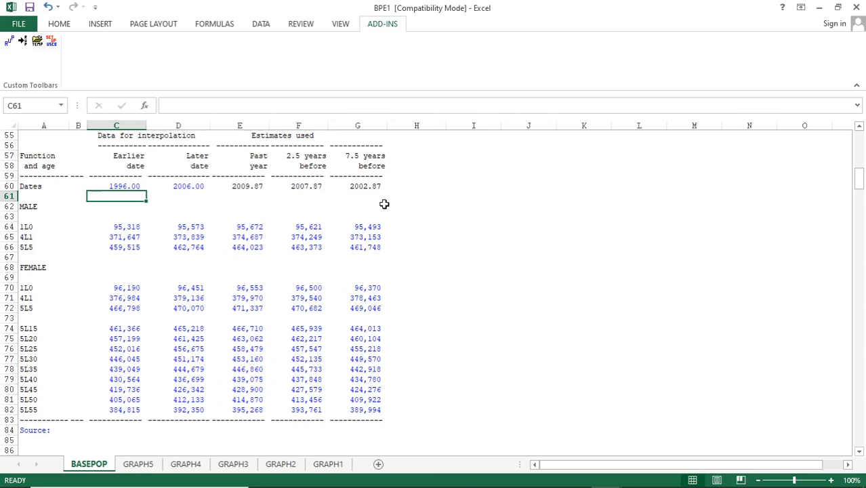
- Examine the life table's interpolated nLx estimates, the formula in E64, and the Age-Specific Fertility Rates table that follows
scroll(384, 204, down, 2)
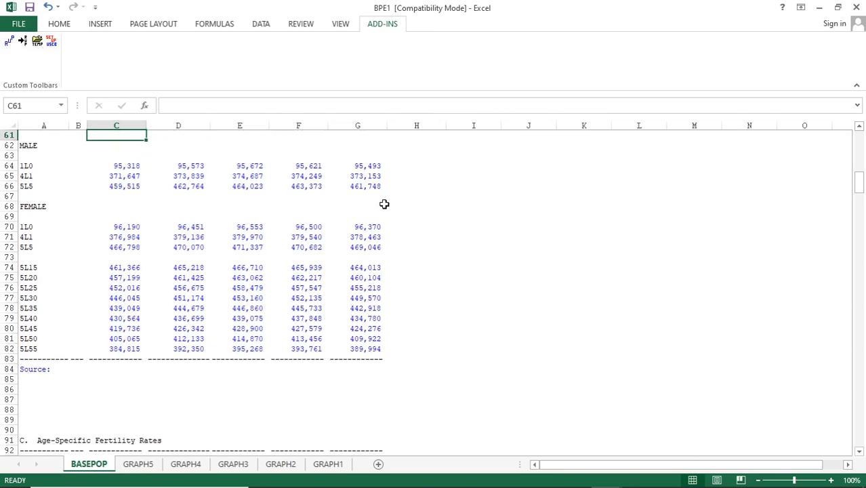
scroll(384, 204, down, 2)
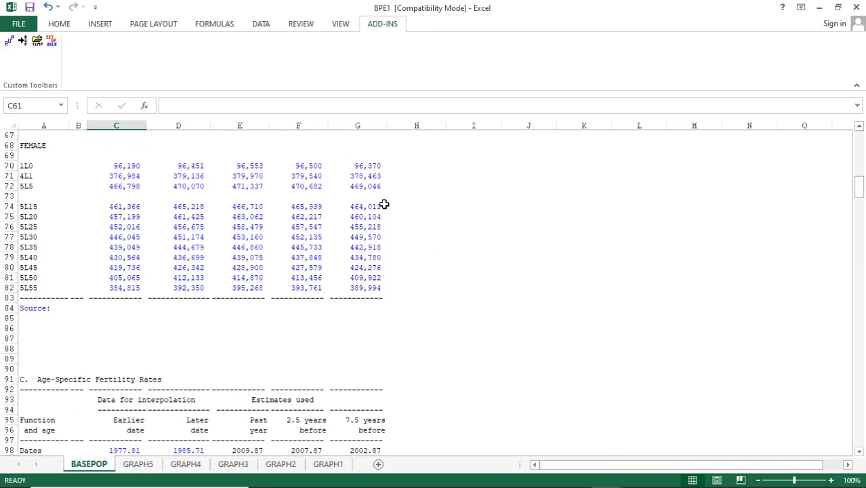
scroll(384, 204, down, 4)
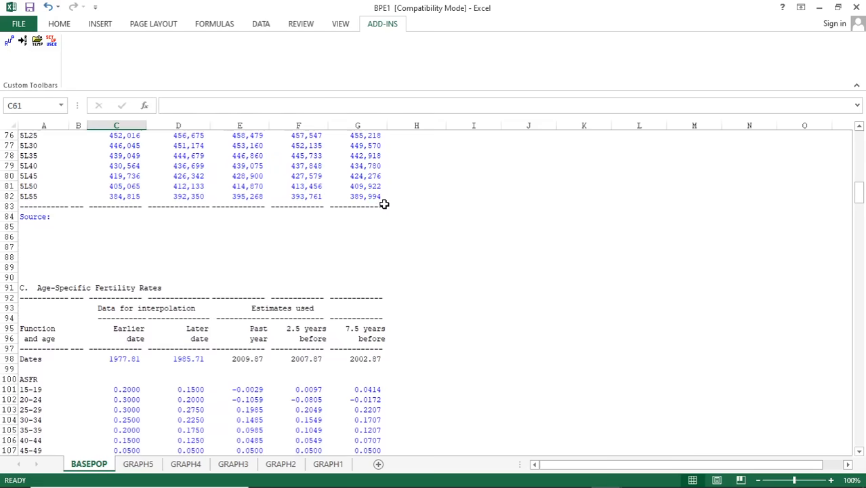
scroll(384, 204, up, 5)
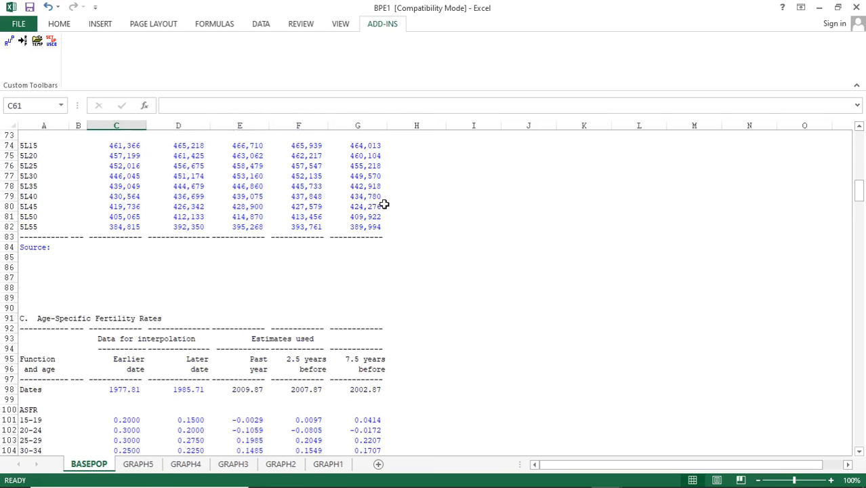
scroll(384, 204, up, 5)
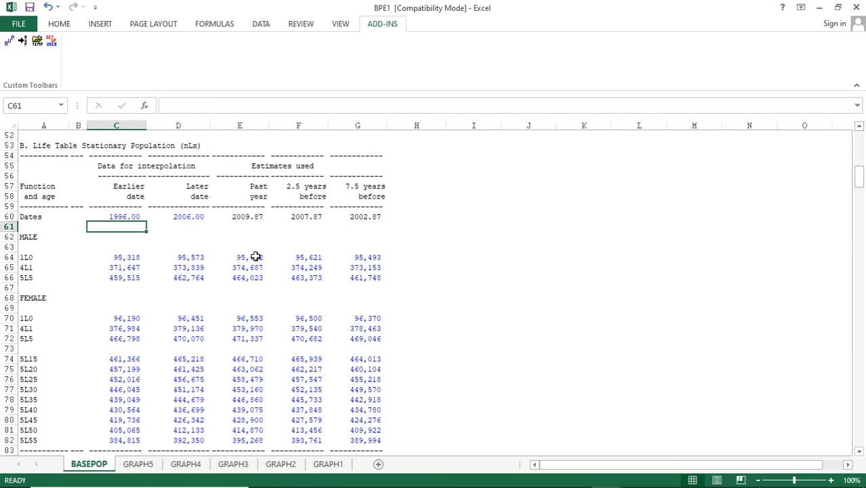
scroll(319, 274, down, 2)
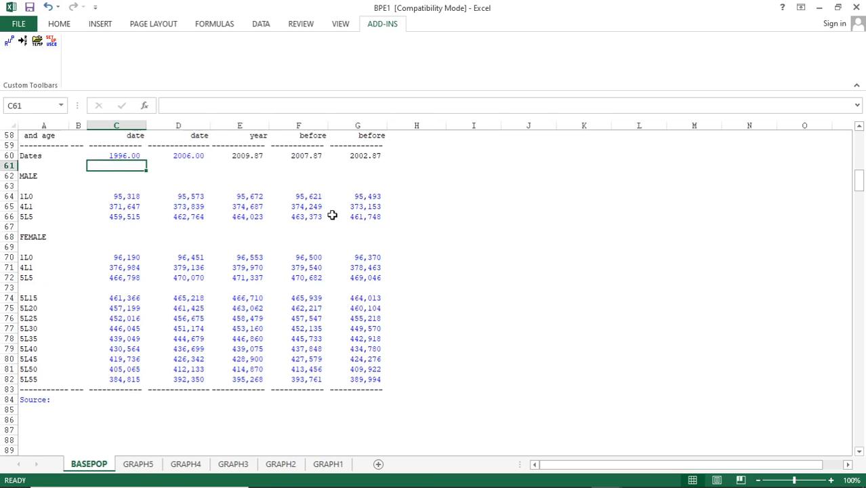
click(247, 195)
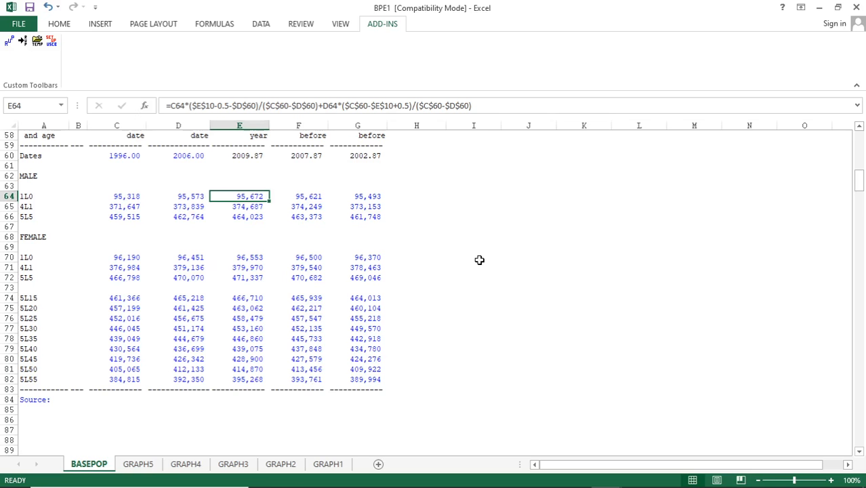
scroll(466, 256, down, 1)
scroll(466, 256, down, 4)
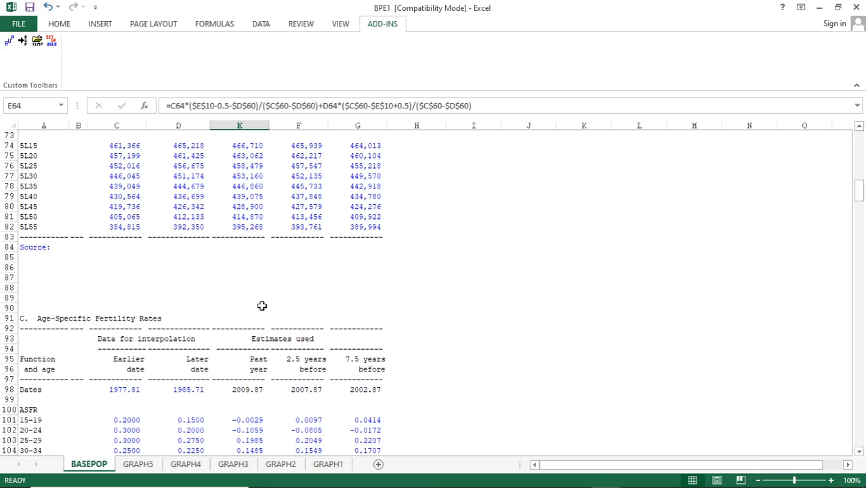
- Switch to Chrome and open the "Fertilitas Penduduk Indonesia" e-book from the Sensus Penduduk 2010 publications page
scroll(261, 306, down, 2)
scroll(264, 296, down, 1)
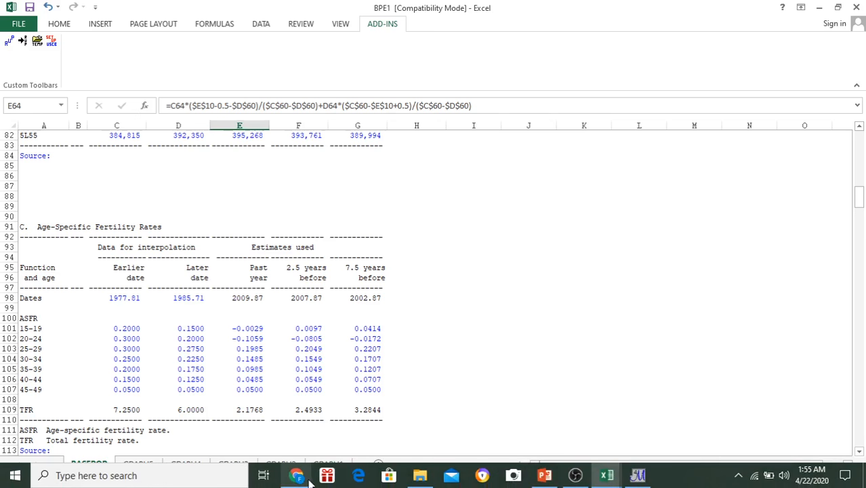
click(300, 479)
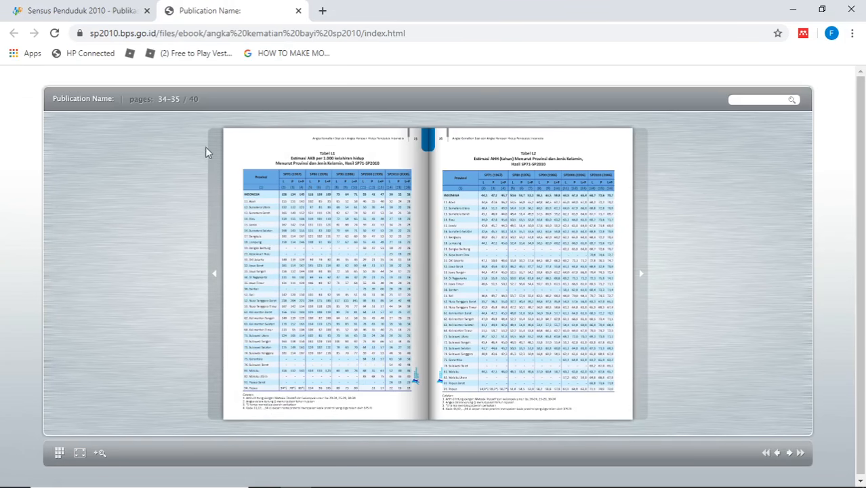
click(110, 14)
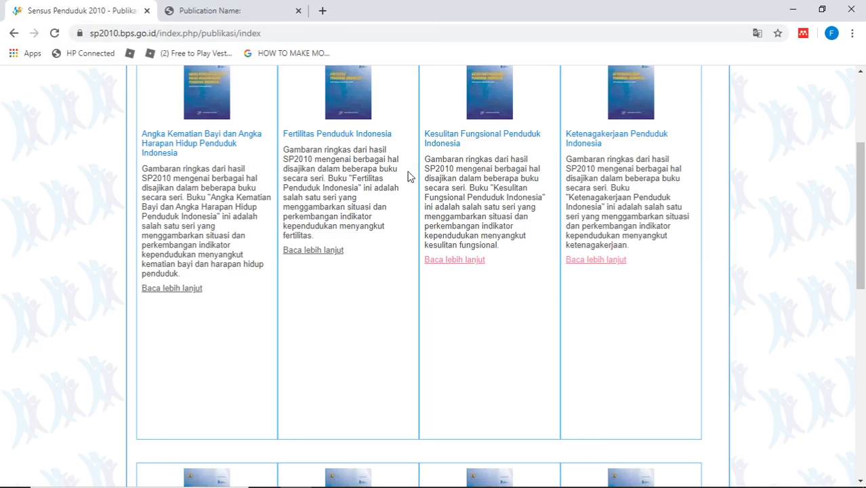
click(332, 254)
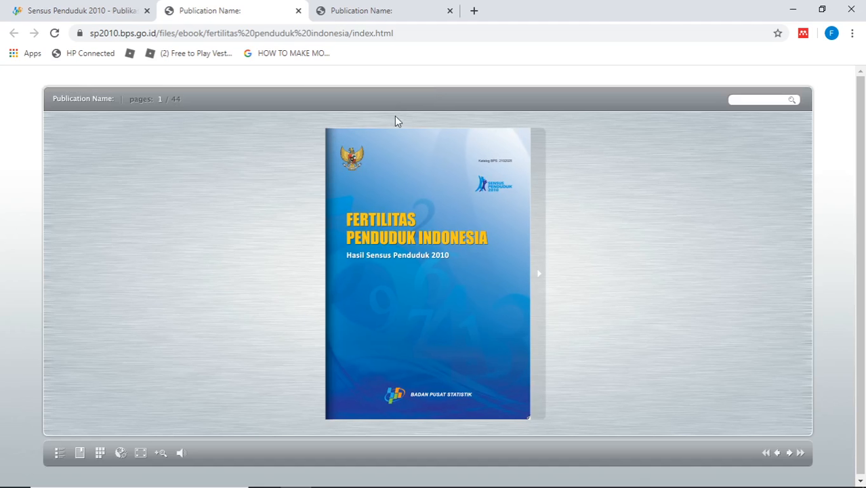
- Page through the fertility e-book to Tabel L3 on pages 34-35, which lists fertility rates by mother's age and province
click(541, 279)
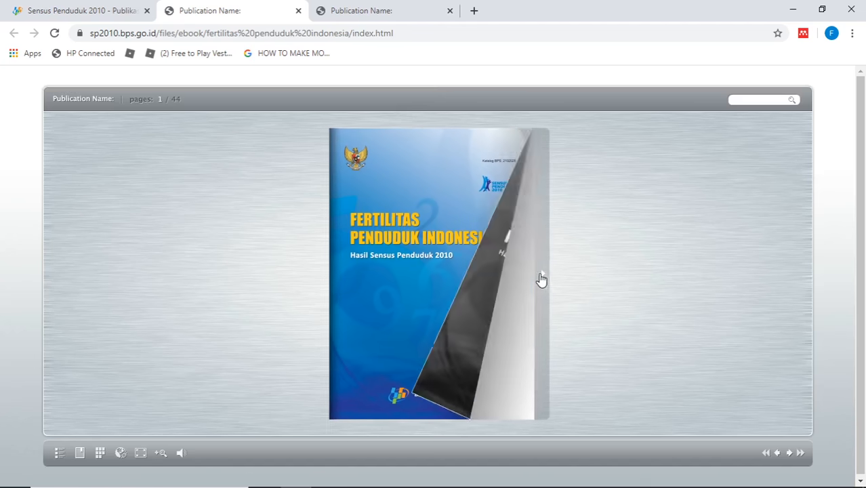
click(646, 287)
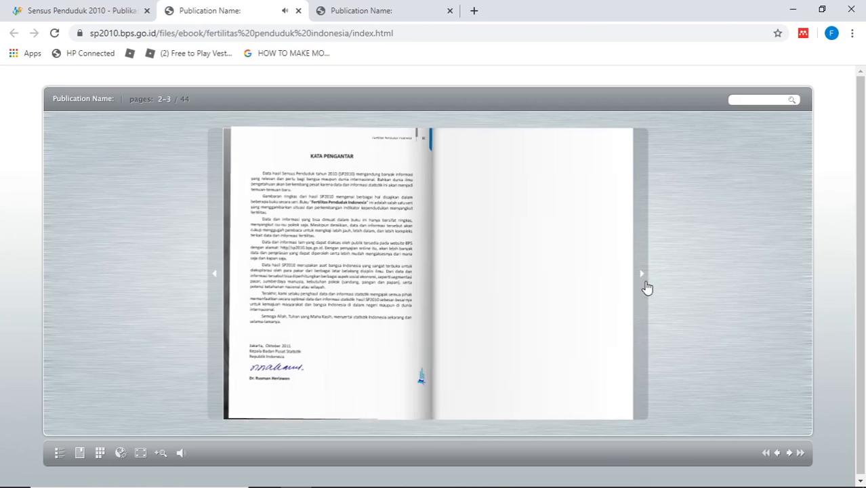
click(646, 288)
click(647, 287)
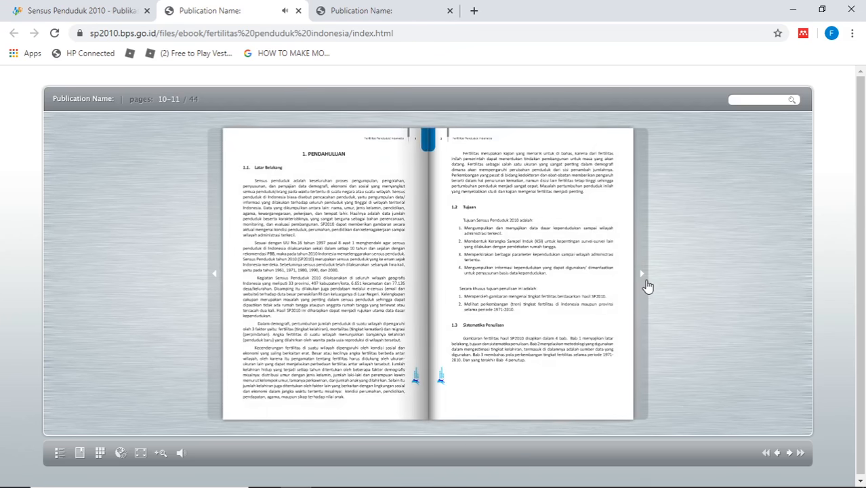
click(646, 287)
click(646, 287)
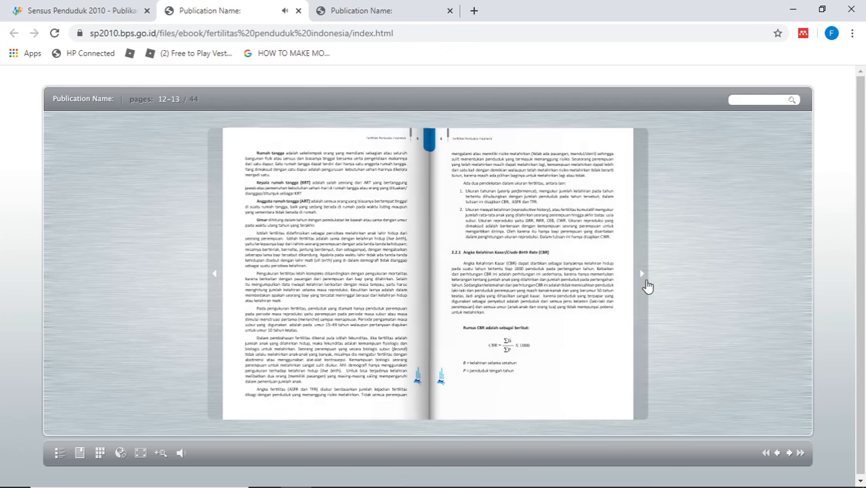
click(647, 288)
click(646, 288)
click(646, 287)
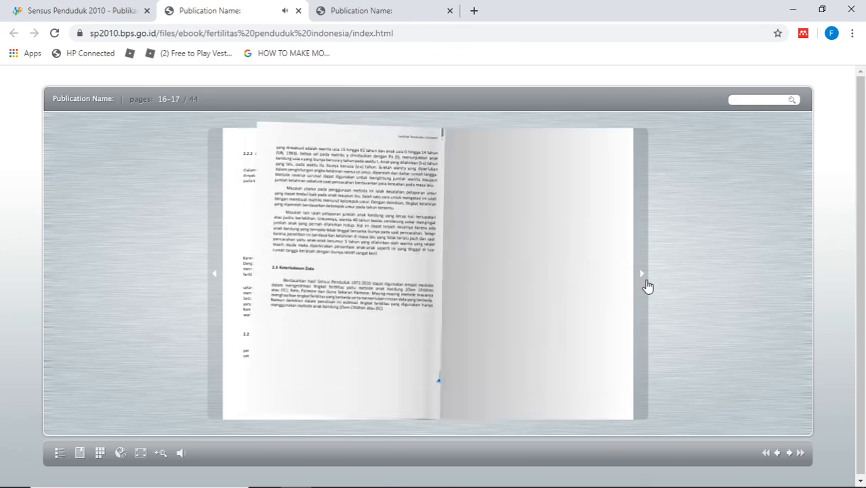
click(646, 287)
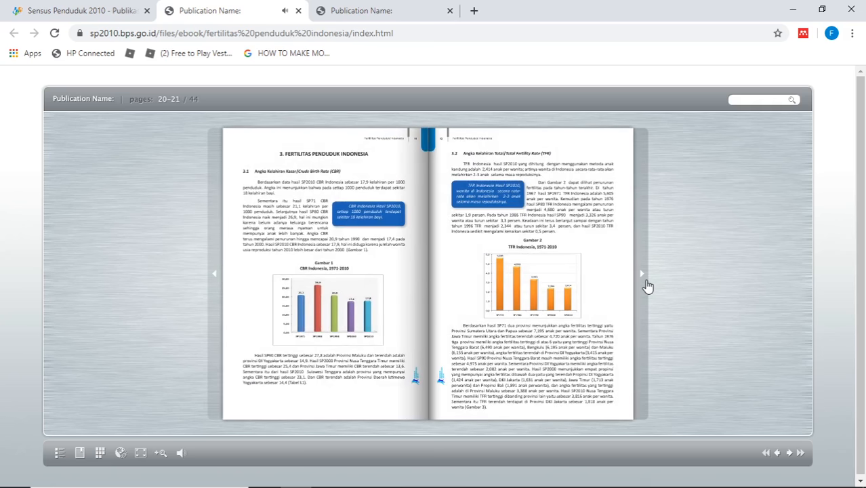
click(646, 287)
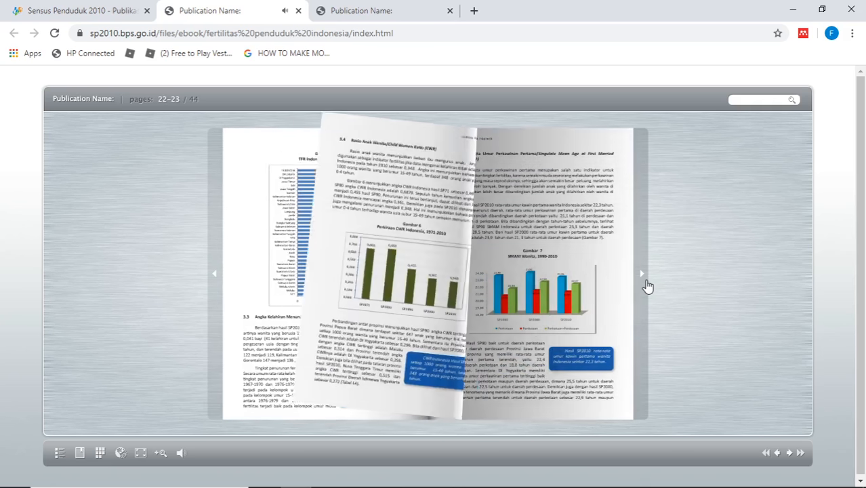
click(646, 288)
click(646, 288)
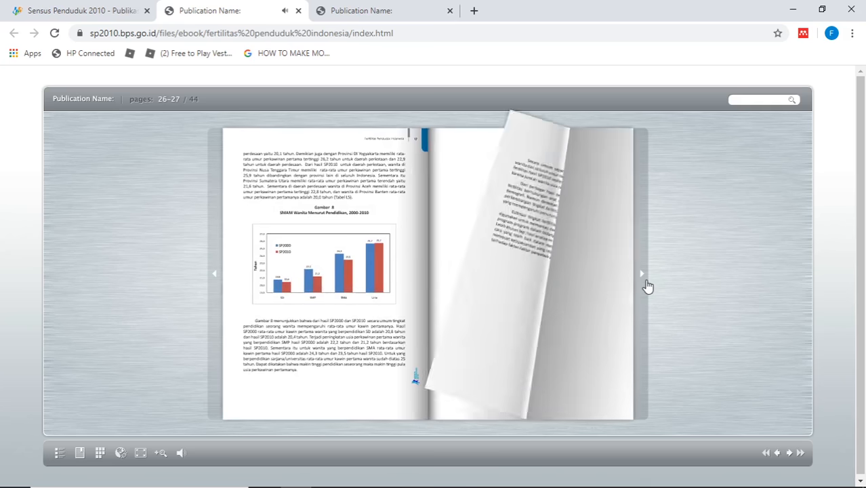
click(647, 287)
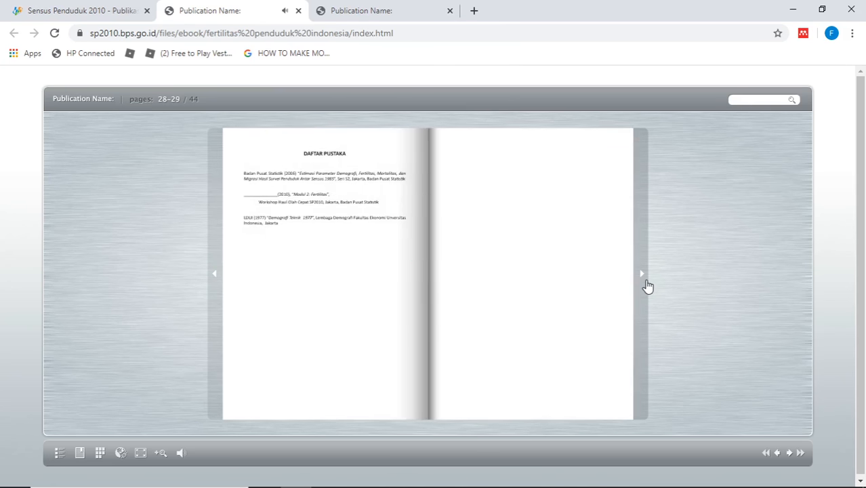
click(646, 287)
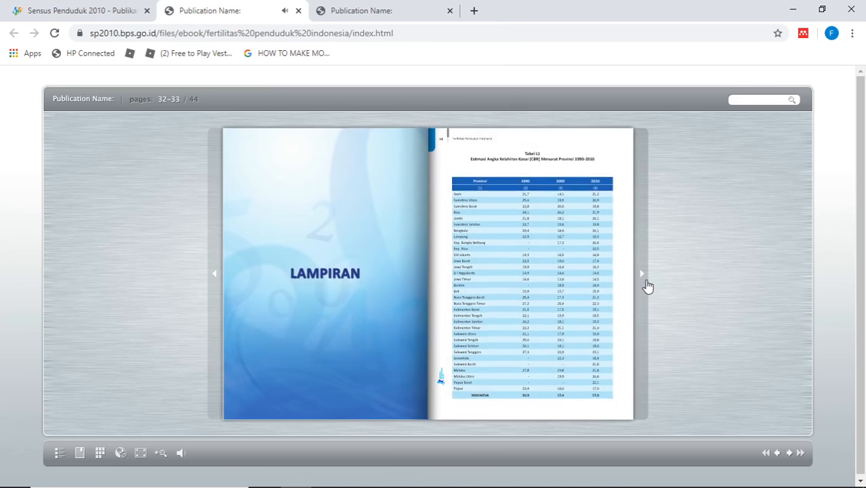
click(646, 287)
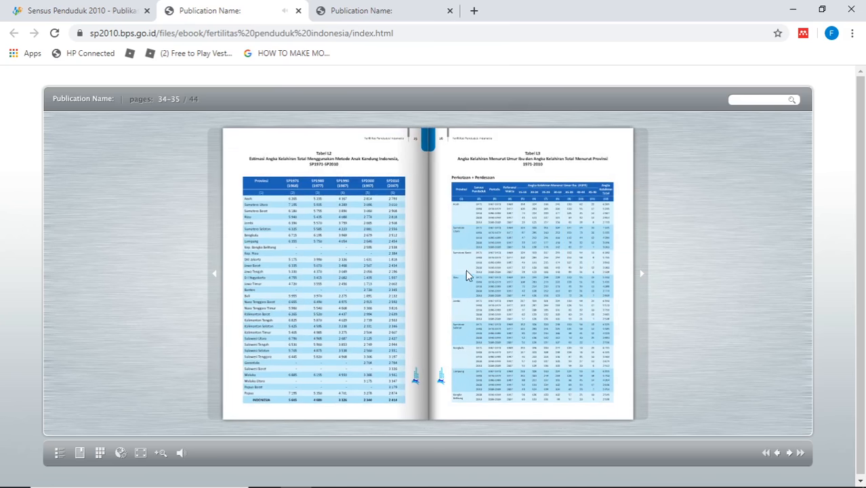
- Look through the enlarged Tabel L3 on pages 35 and 36 for the age-specific fertility rates of Sulawesi Tenggara
click(551, 274)
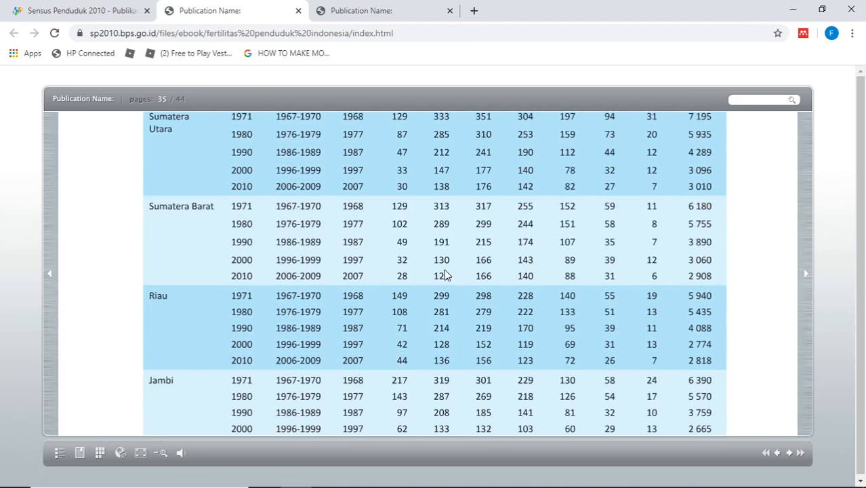
click(446, 275)
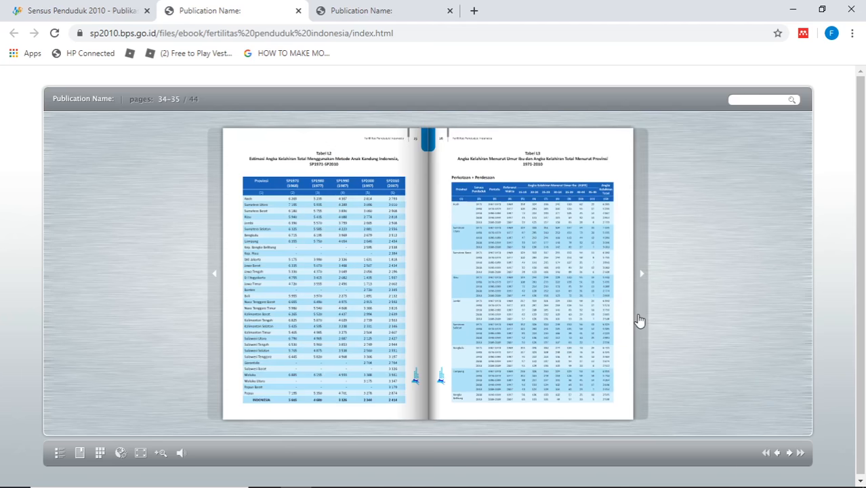
click(640, 322)
click(302, 245)
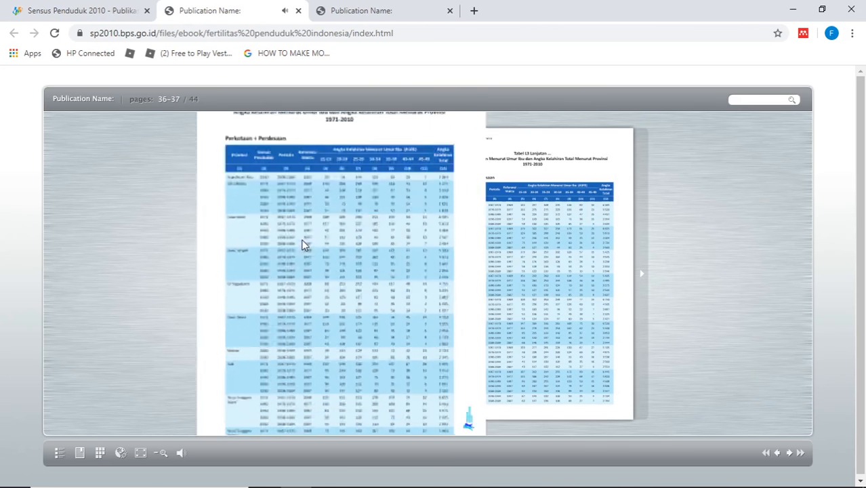
scroll(250, 323, down, 10)
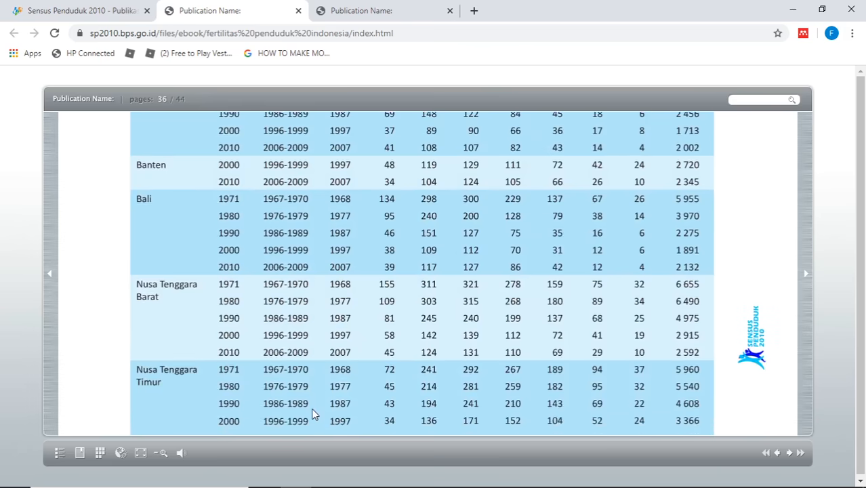
click(321, 319)
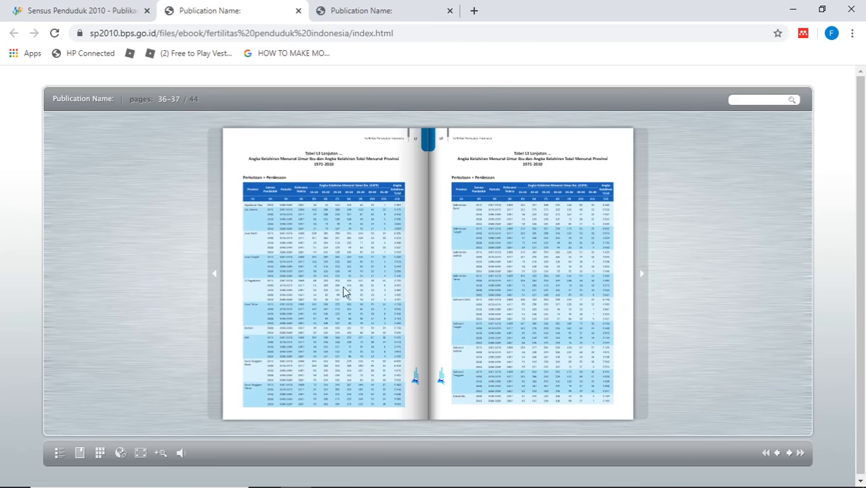
- Examine page 37's table of age-specific and total fertility rates by province, including the census, period and reference-time columns
click(500, 300)
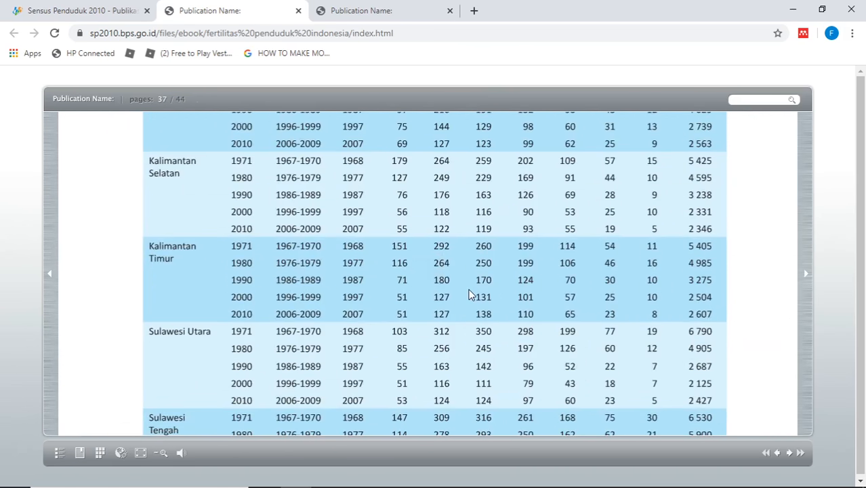
scroll(452, 353, down, 5)
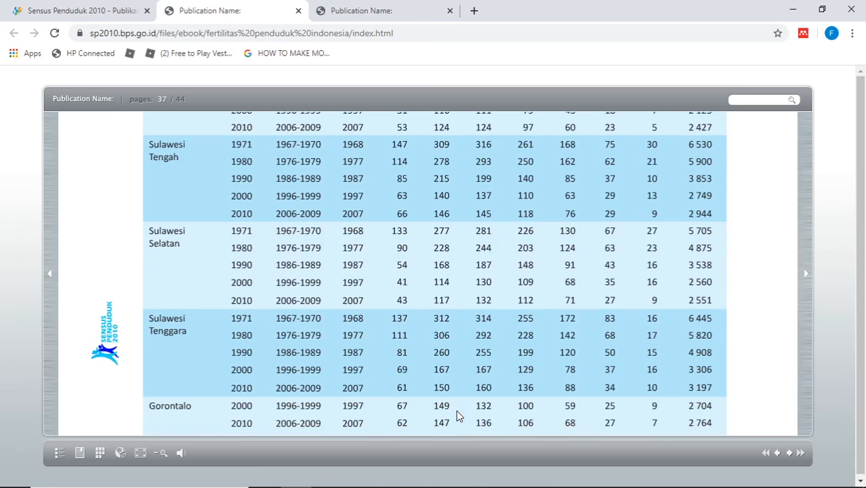
scroll(481, 255, up, 10)
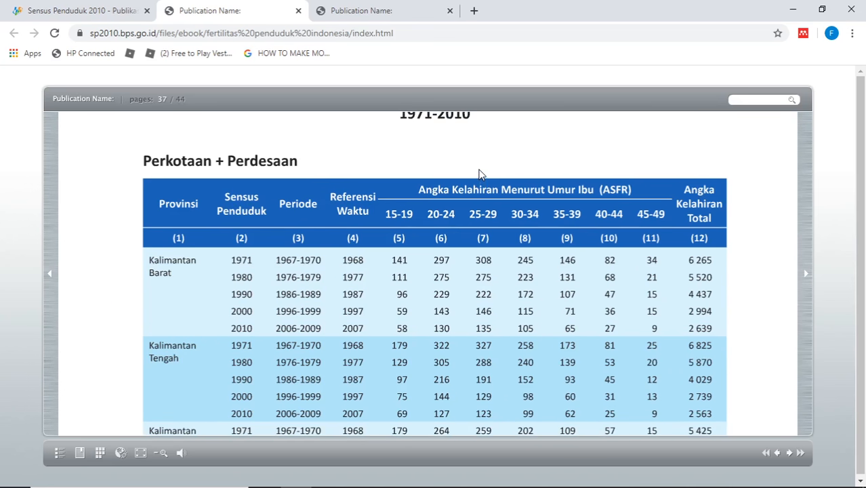
scroll(478, 173, up, 1)
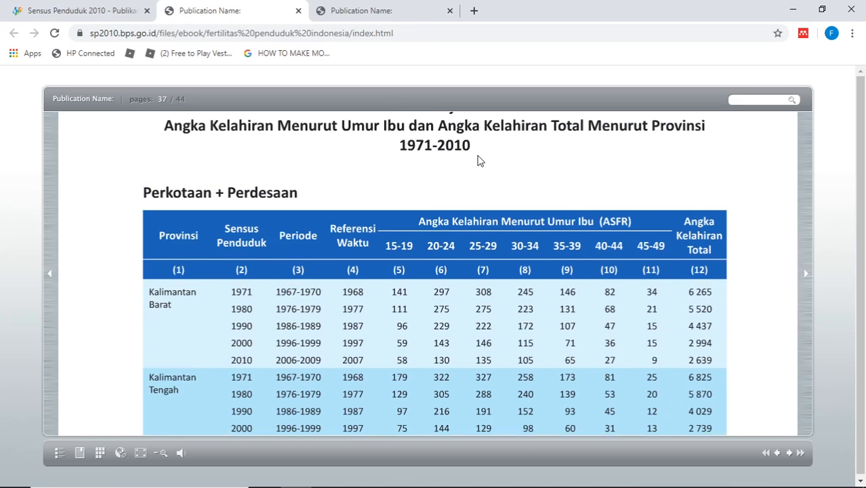
scroll(479, 160, down, 3)
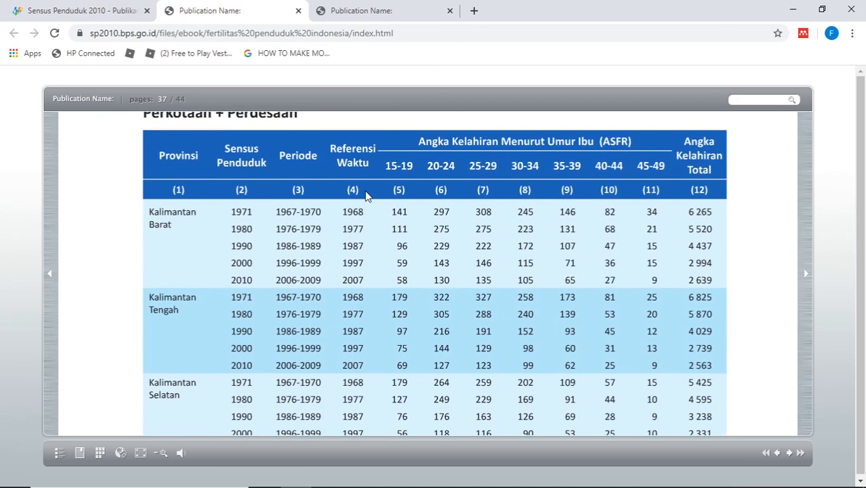
scroll(364, 192, up, 1)
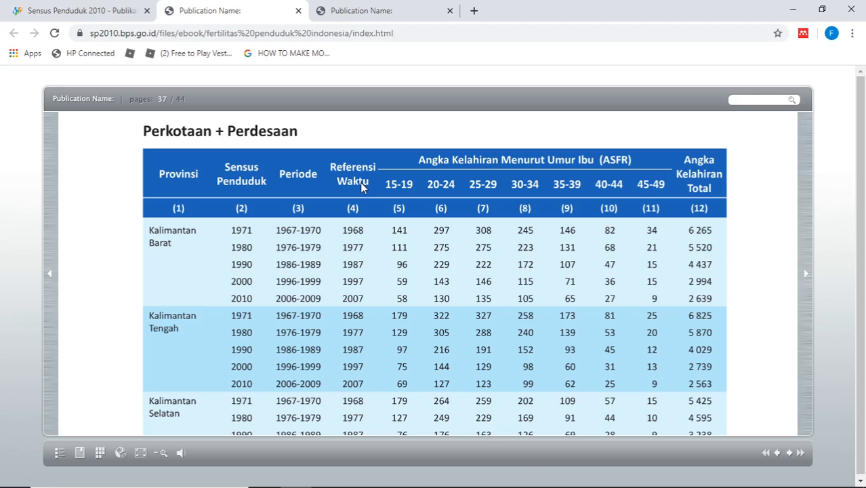
scroll(361, 197, down, 2)
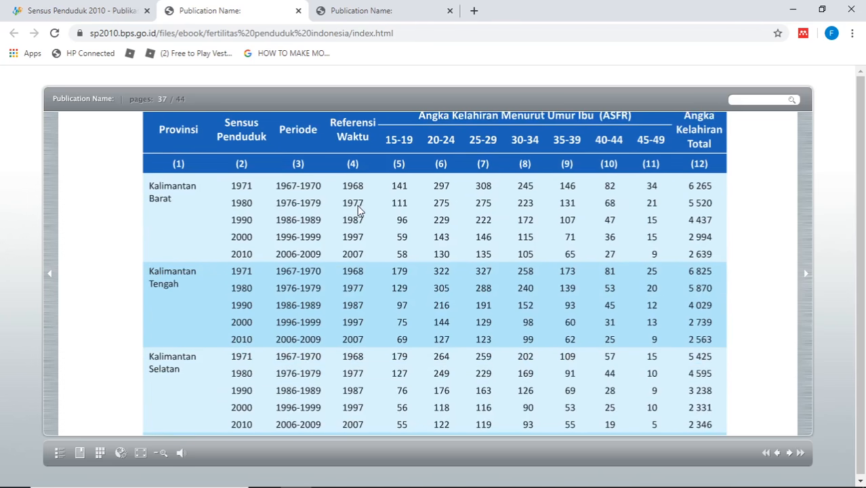
scroll(359, 209, up, 1)
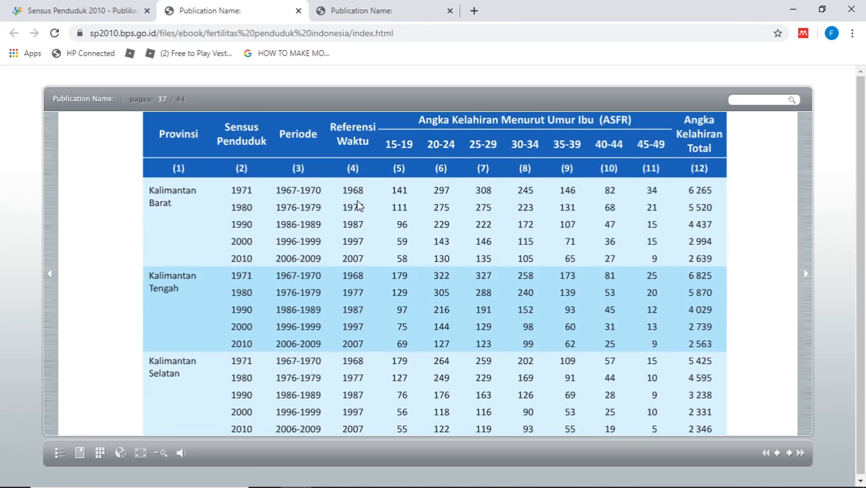
scroll(359, 205, up, 1)
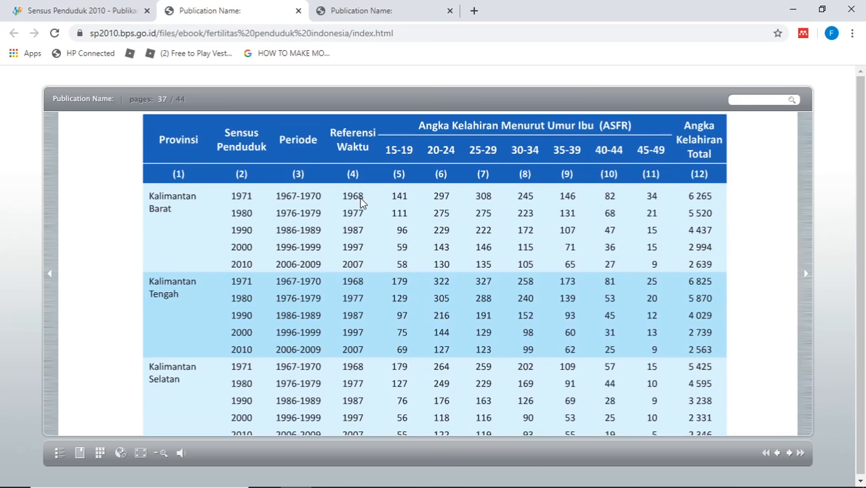
scroll(361, 202, down, 2)
scroll(285, 205, up, 2)
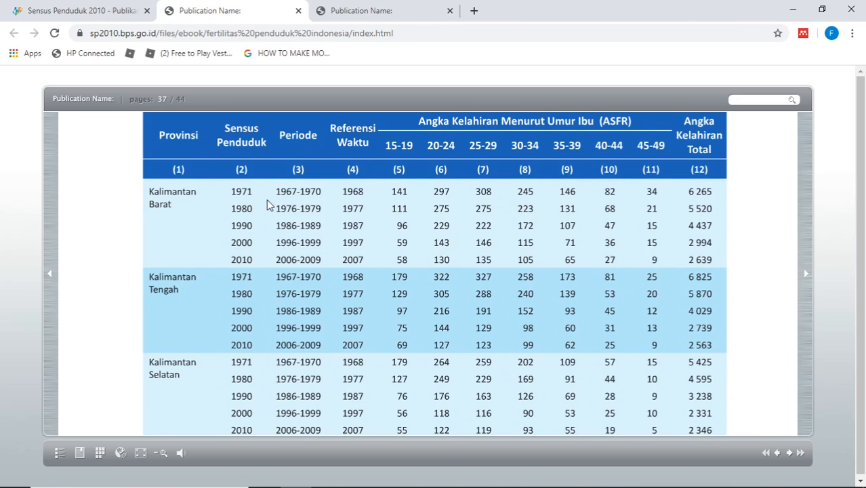
scroll(268, 206, down, 1)
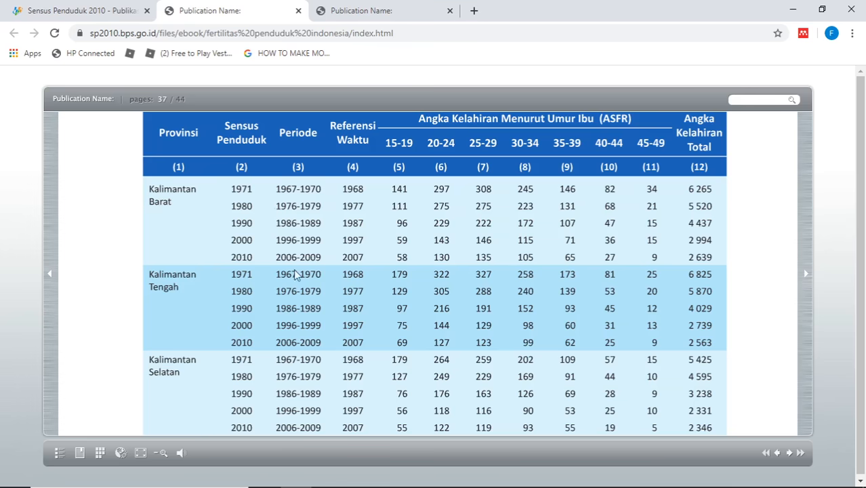
scroll(294, 275, down, 10)
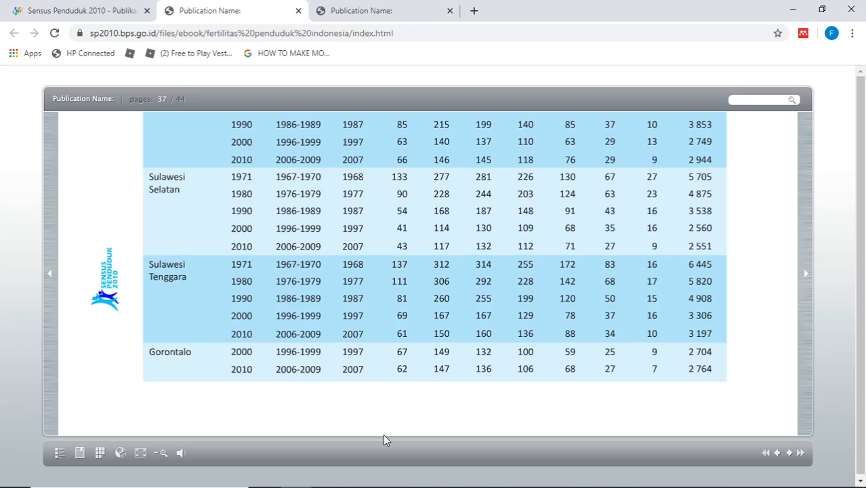
click(383, 435)
- Switch to the Input 73-74 workbook in Excel and open its TFR73-74 sheet
mouse_move(430, 485)
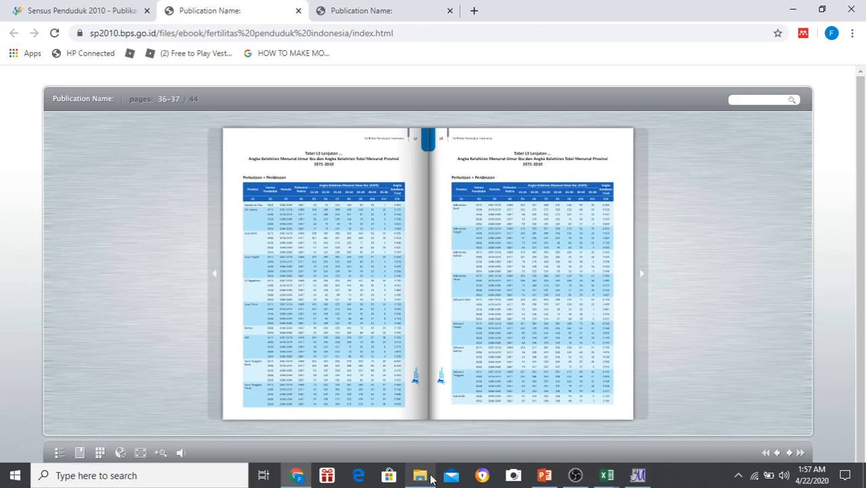
click(608, 478)
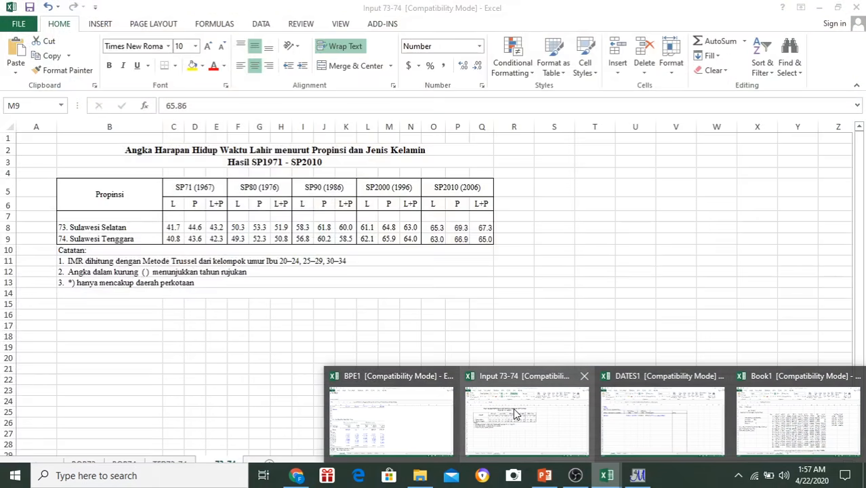
click(514, 413)
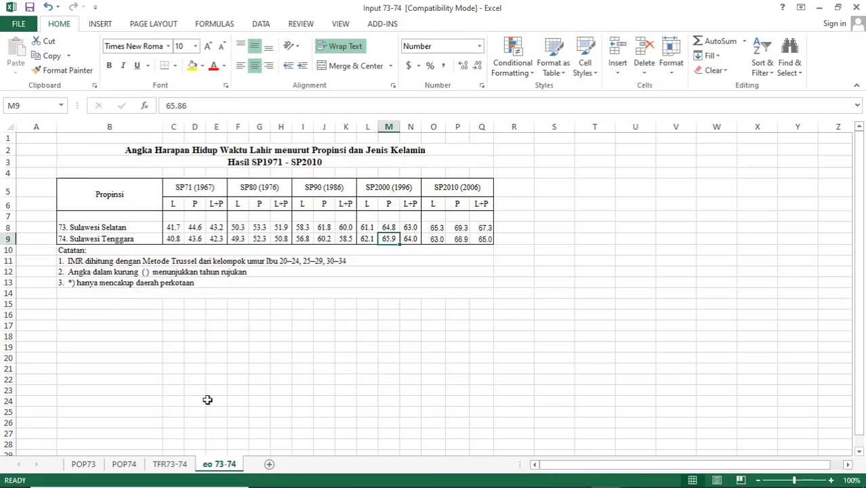
click(171, 464)
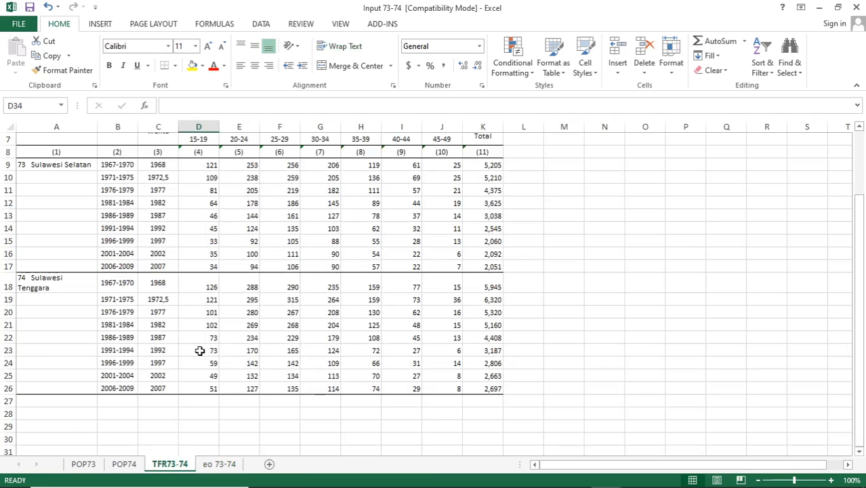
- Copy Sulawesi Tenggara's 1996-1999 fertility row (B24:K24) to the blank area starting at B29
scroll(200, 350, down, 1)
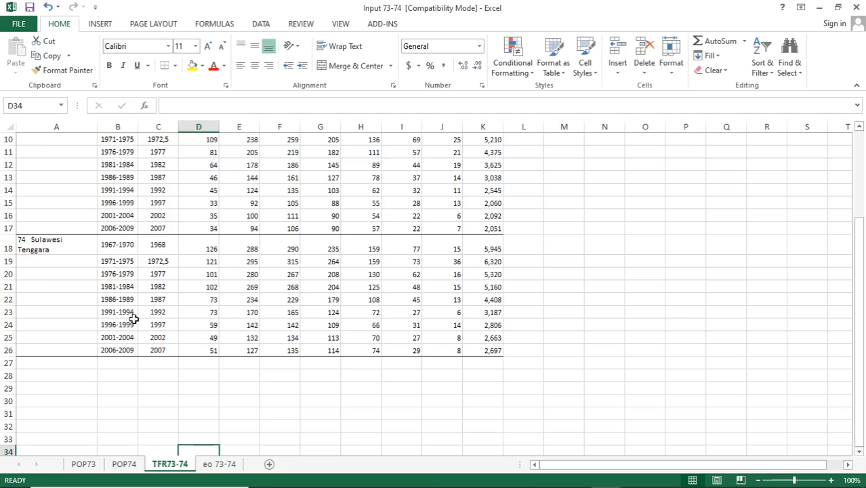
drag(106, 325, 478, 322)
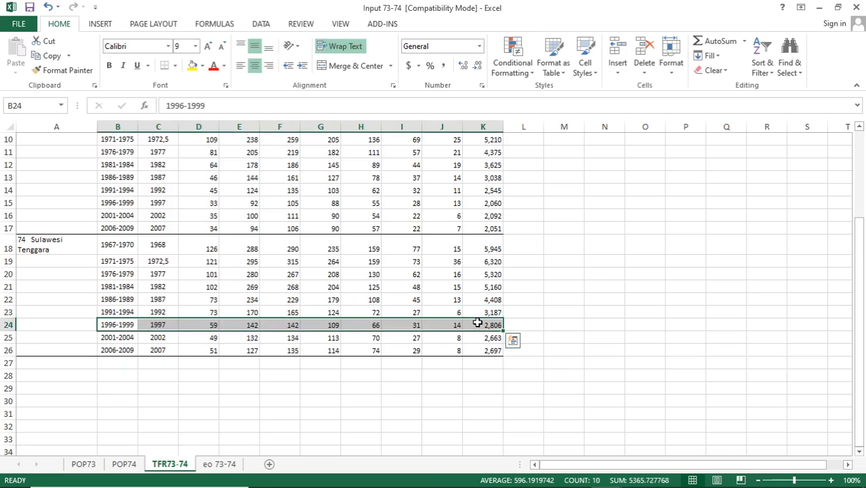
right_click(463, 326)
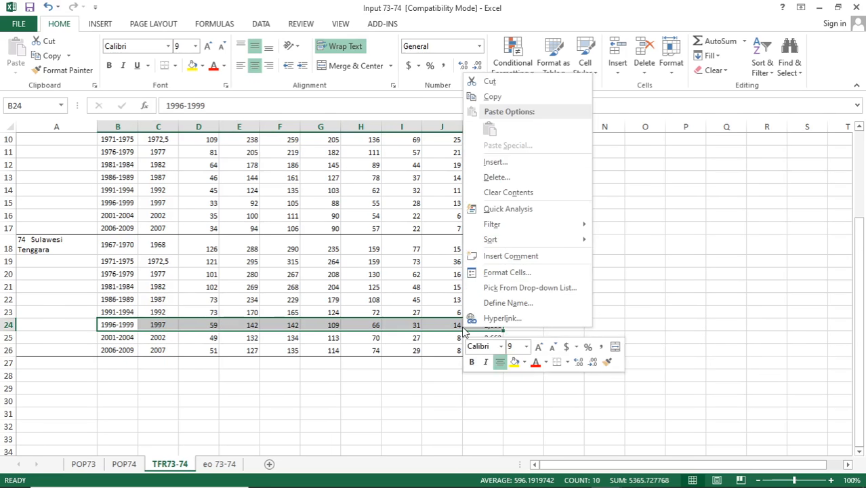
click(493, 96)
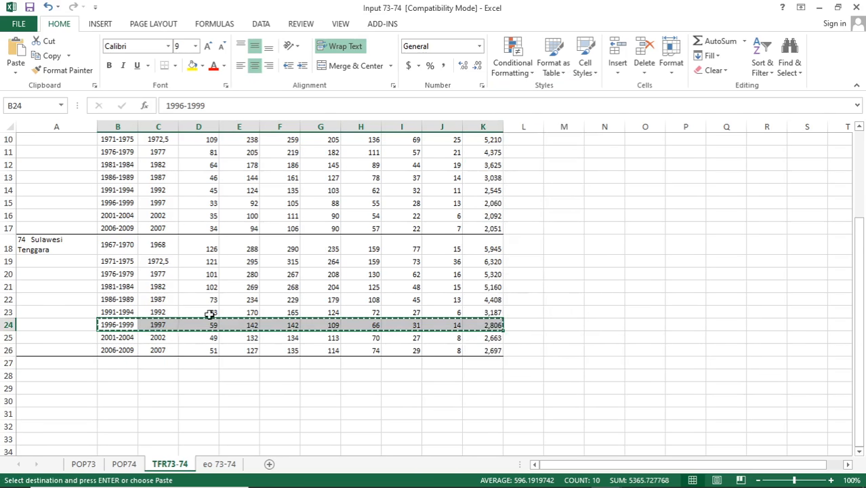
click(113, 390)
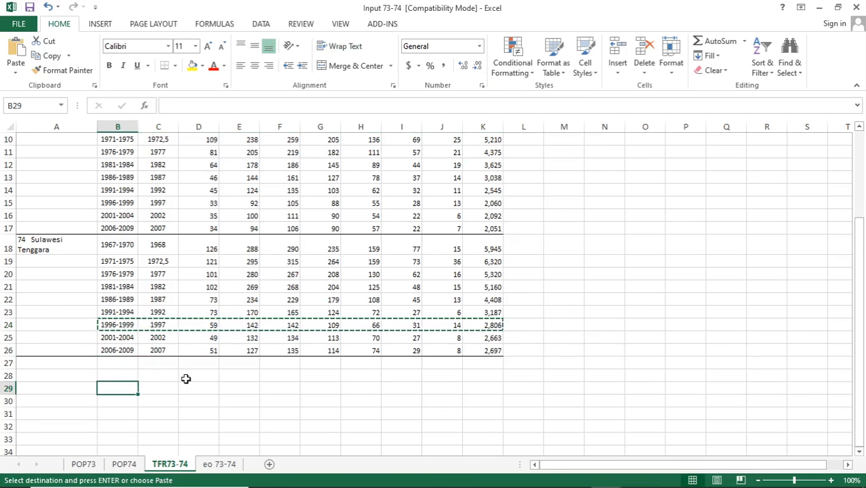
key(Return)
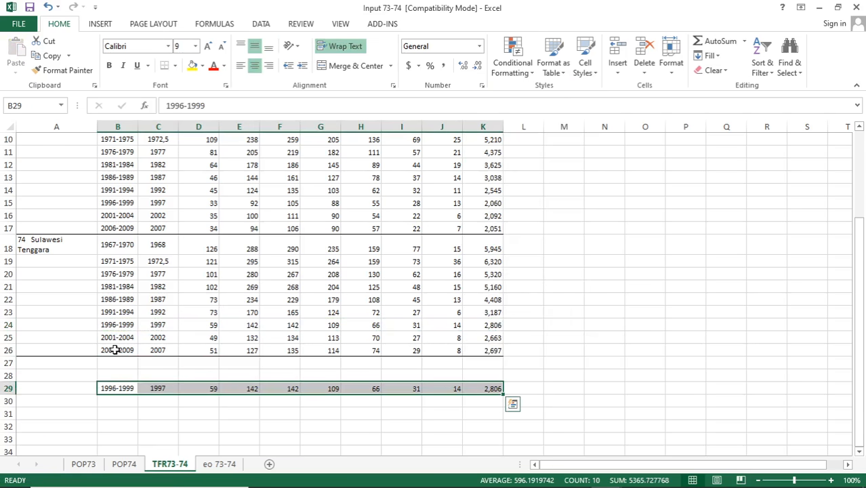
- Copy Sulawesi Tenggara's 2006-2009 fertility row (B26:K26) to B30, directly below the copied 1996-1999 row
drag(116, 350, 491, 358)
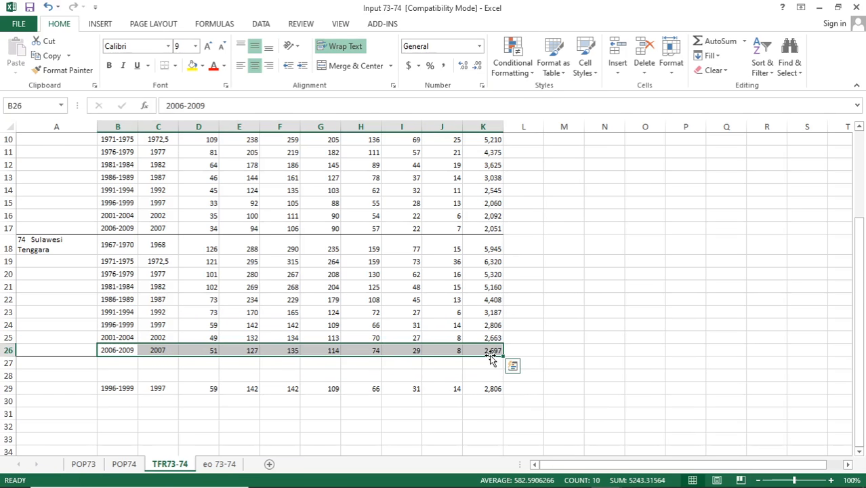
right_click(491, 350)
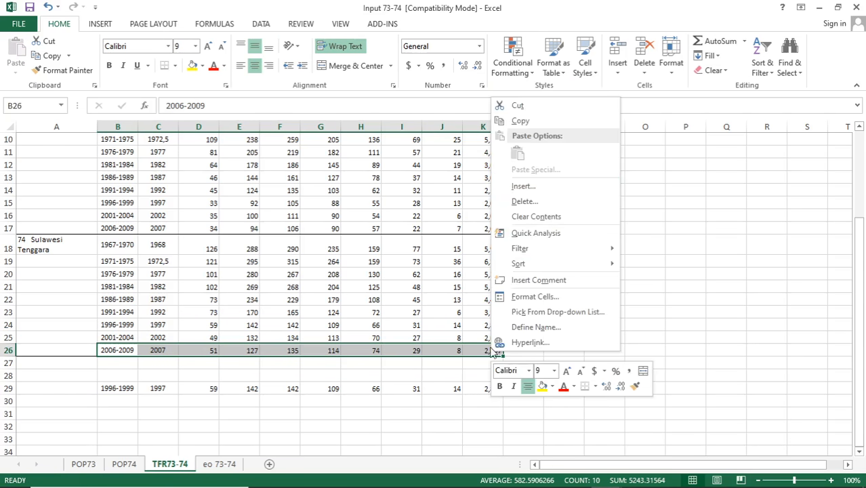
click(521, 120)
click(124, 401)
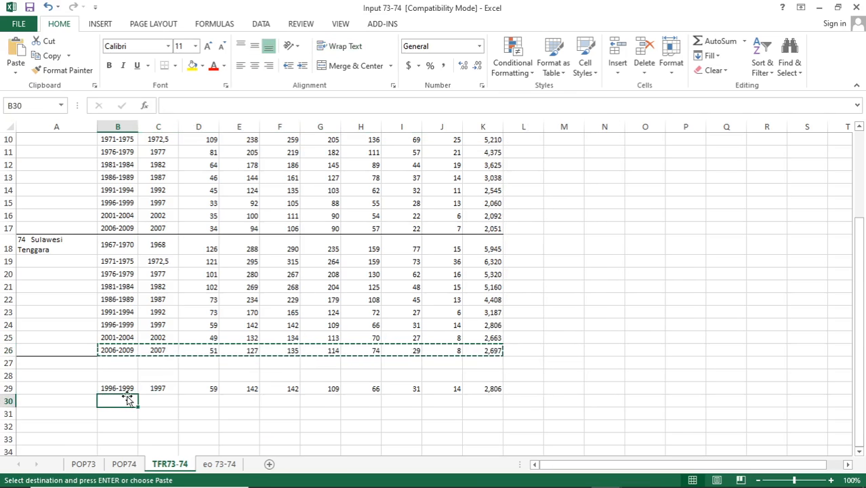
key(Return)
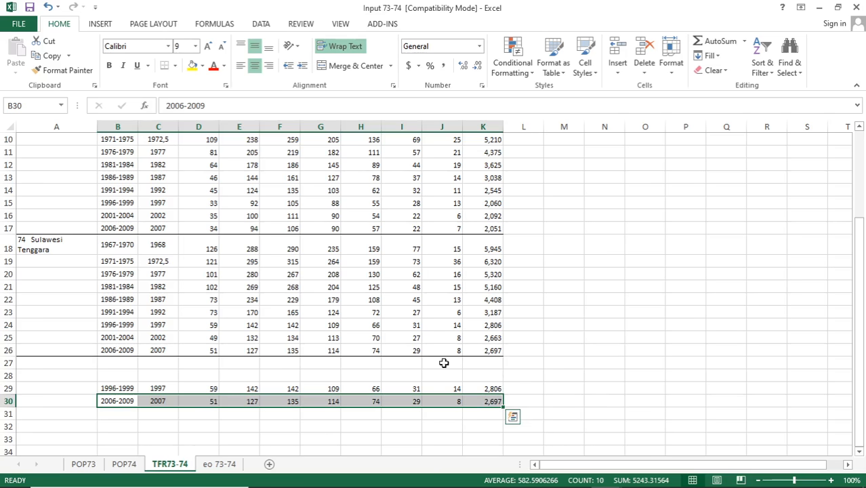
- Copy the 1997 and 2007 fertility data in C29:K30 and paste it at M28 as transposed values
scroll(334, 396, down, 1)
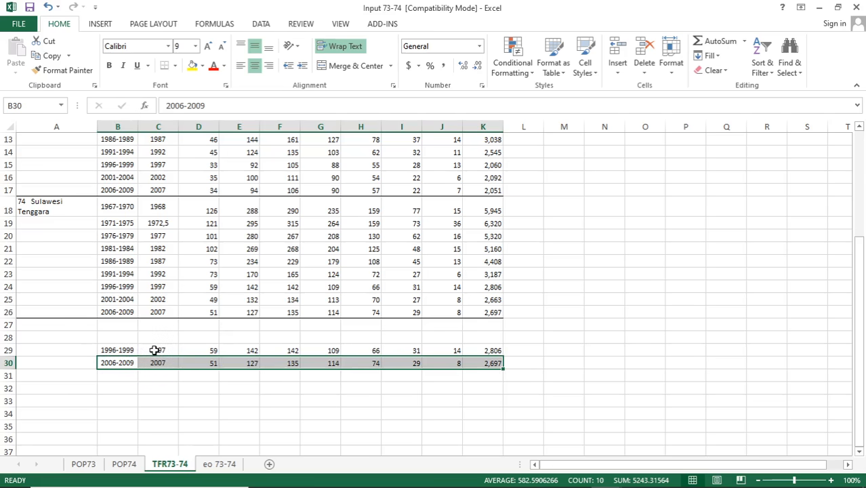
drag(154, 350, 472, 360)
right_click(389, 357)
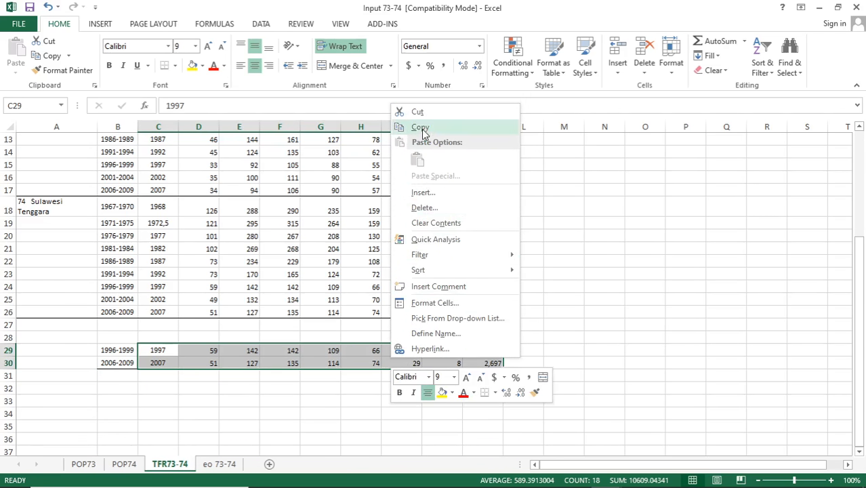
click(420, 128)
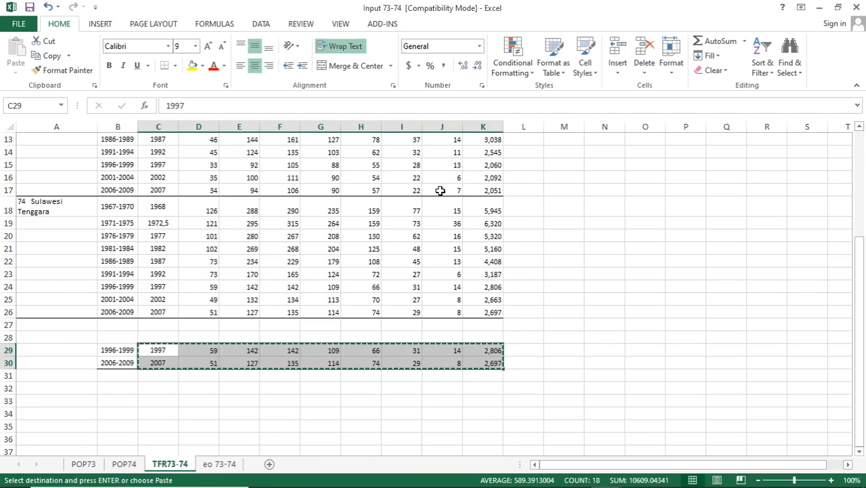
click(568, 337)
right_click(568, 337)
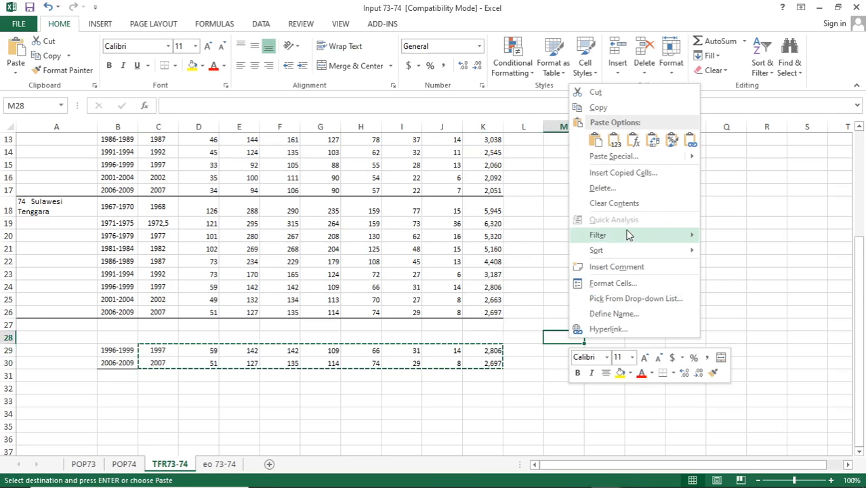
mouse_move(651, 161)
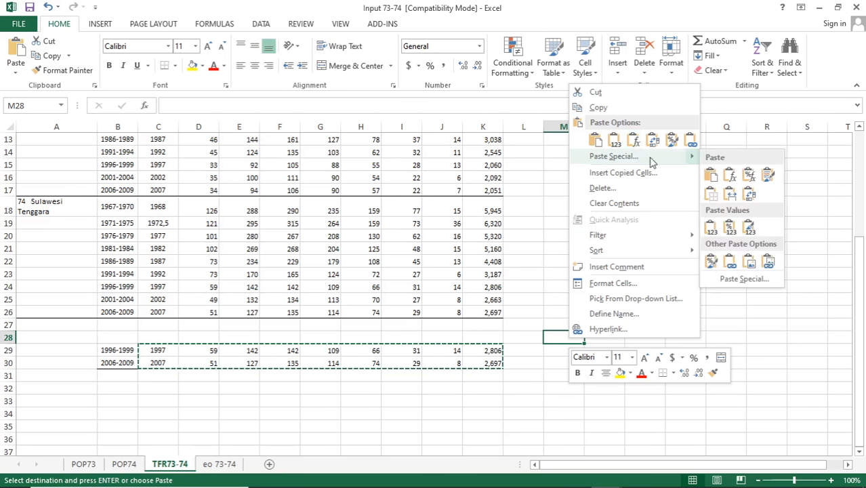
click(745, 278)
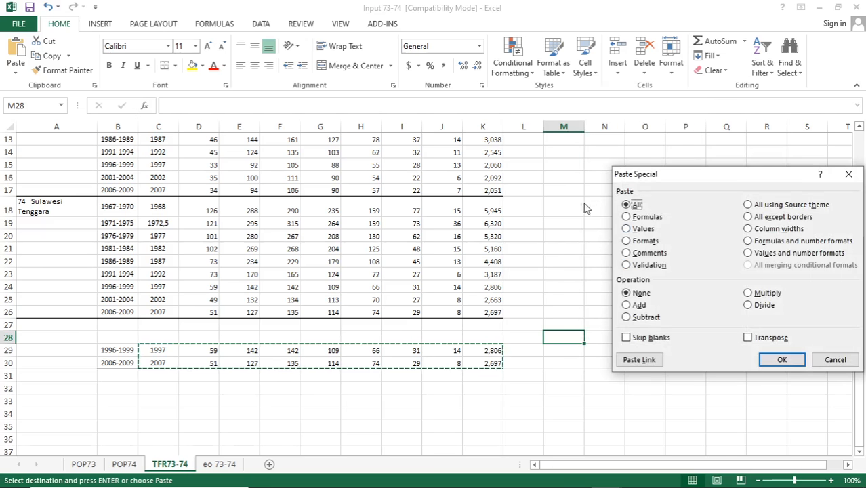
click(766, 337)
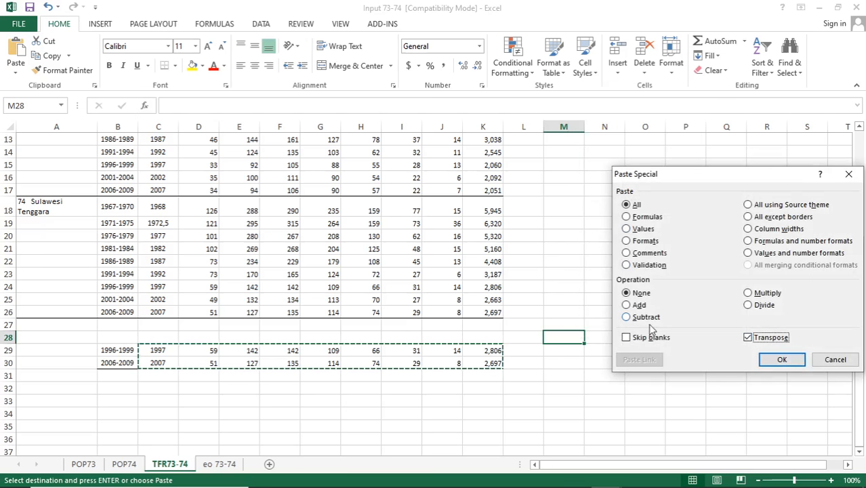
click(642, 229)
click(779, 359)
scroll(640, 329, down, 1)
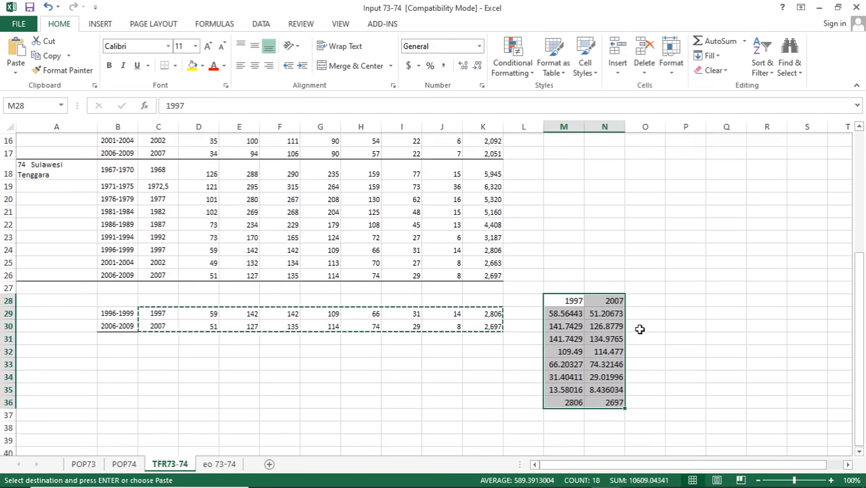
scroll(640, 329, down, 1)
click(651, 303)
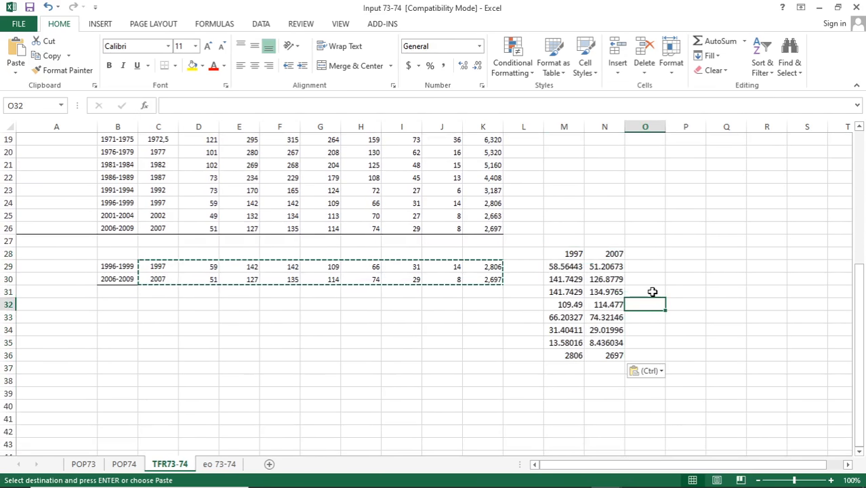
- Copy the 1997 and 2007 year headings in M28:N28 to P28
drag(574, 254, 611, 254)
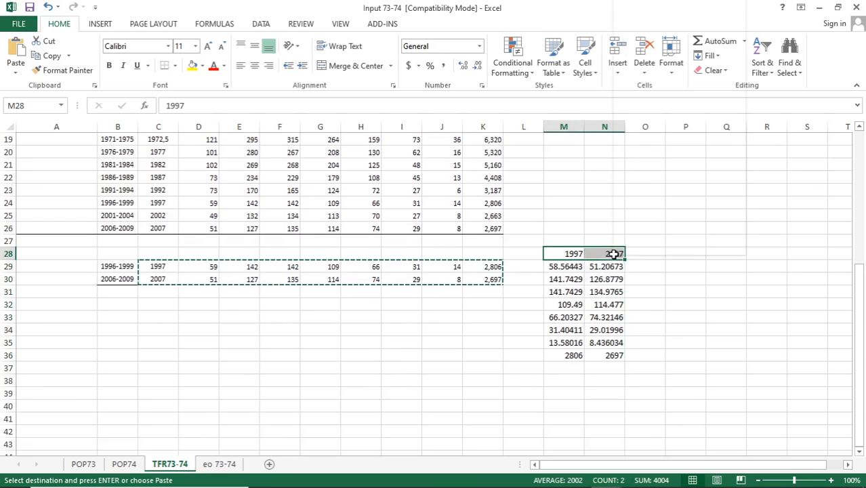
right_click(613, 253)
click(666, 25)
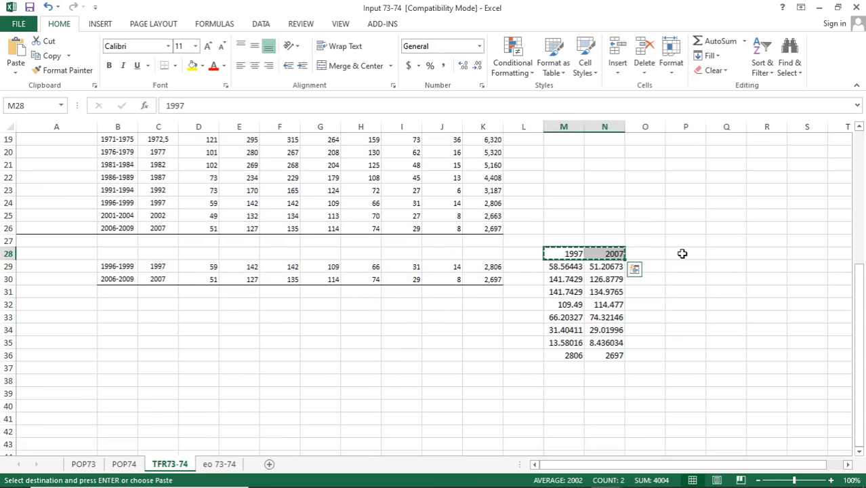
click(682, 253)
key(Return)
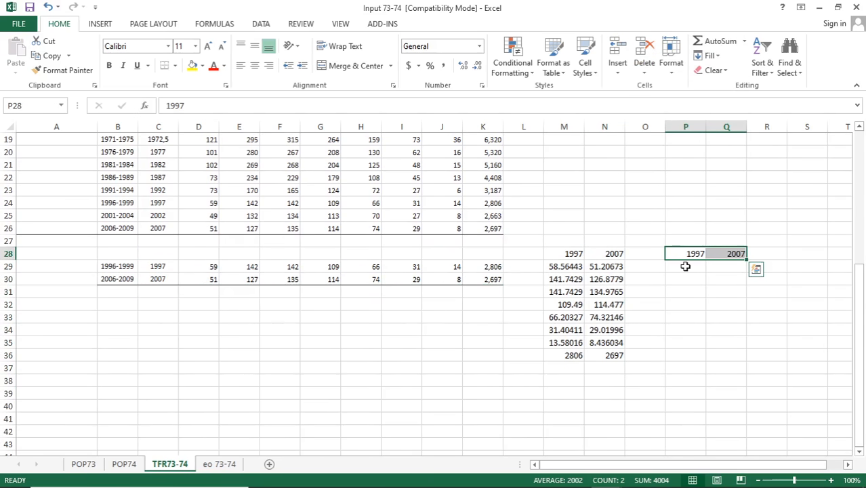
- Enter the formula =M29/1000 in P29, under the copied 1997 heading
click(685, 266)
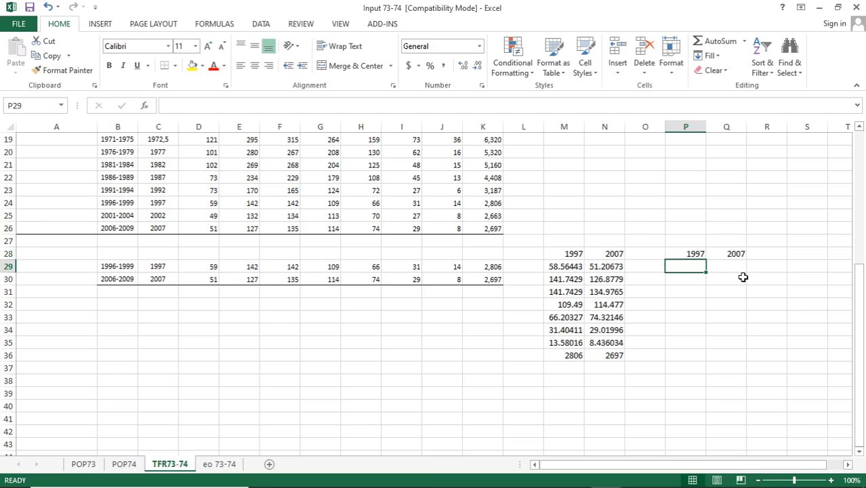
text(=)
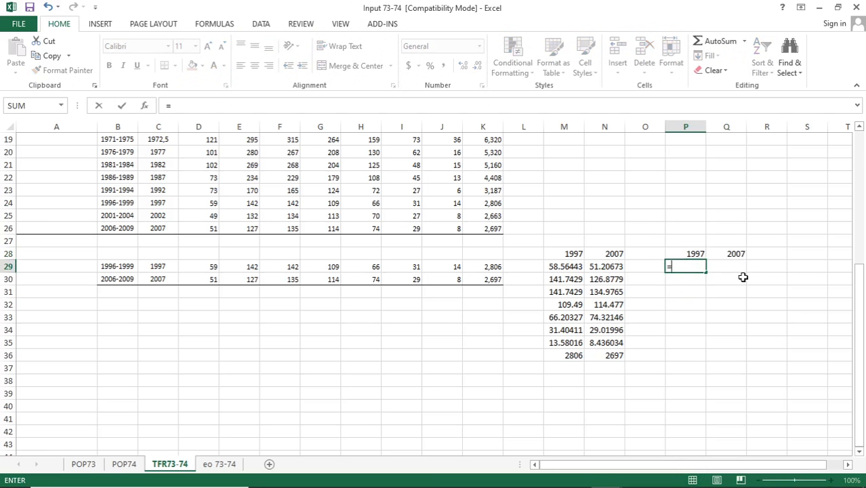
click(573, 267)
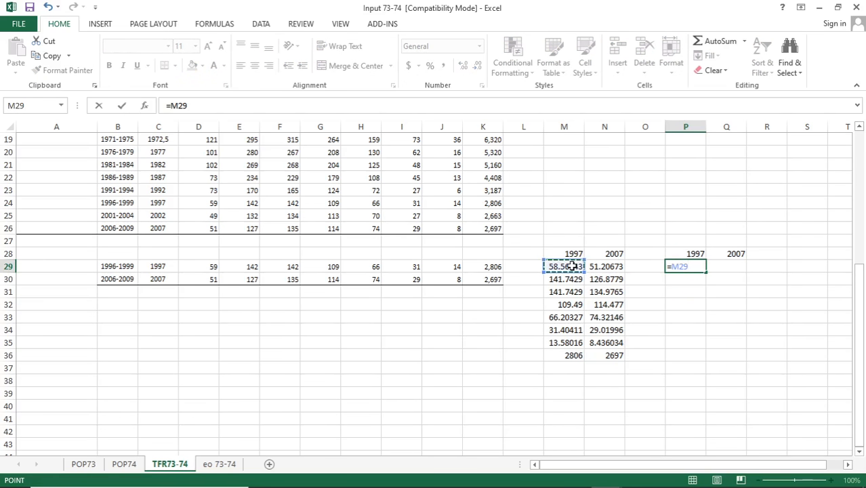
text(/1000)
key(Return)
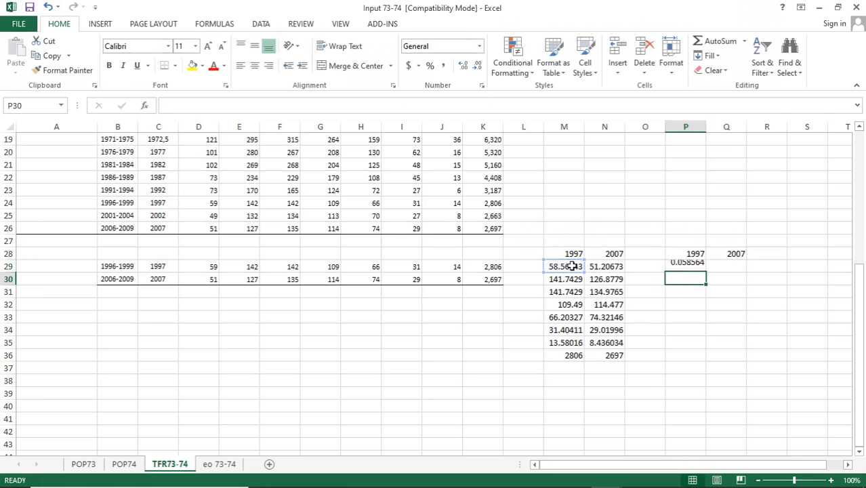
- Fill the P29 formula down to row 36 and across into the 2007 column, covering P29:Q36
click(688, 267)
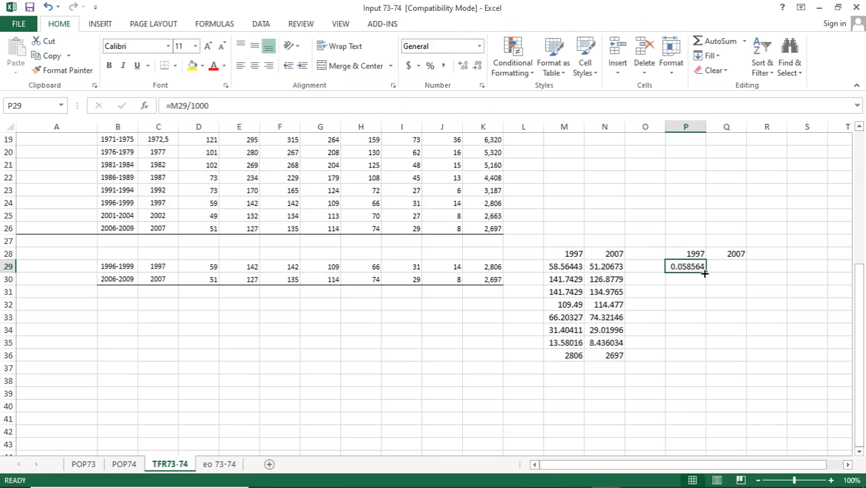
drag(707, 273, 707, 362)
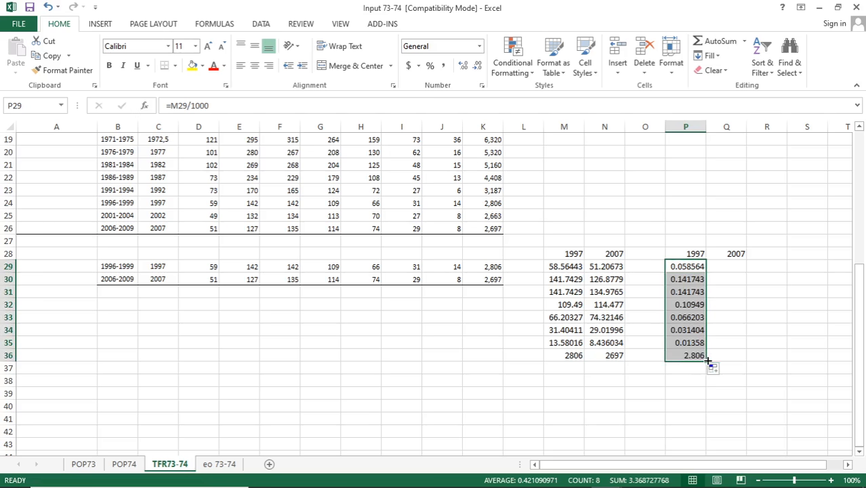
drag(707, 362, 744, 363)
click(772, 381)
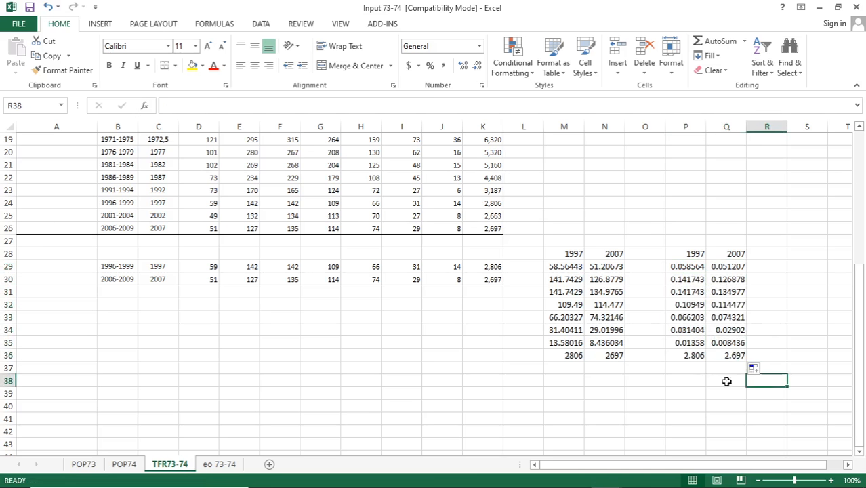
- Clear the total fertility row M36:Q36 beneath both rate tables
drag(566, 357, 725, 364)
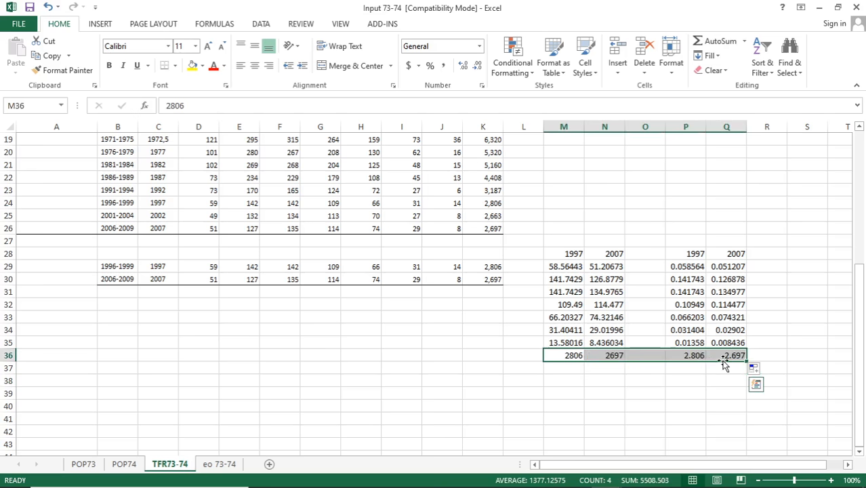
key(Delete)
click(717, 415)
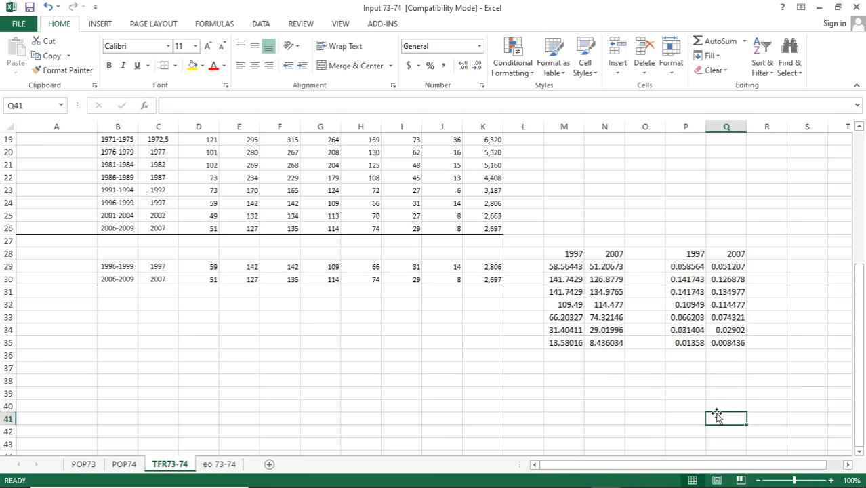
- Copy the converted rates in P29:Q35 and paste them as values at C101 in the BPE1 workbook's age-specific fertility table
drag(688, 267, 729, 342)
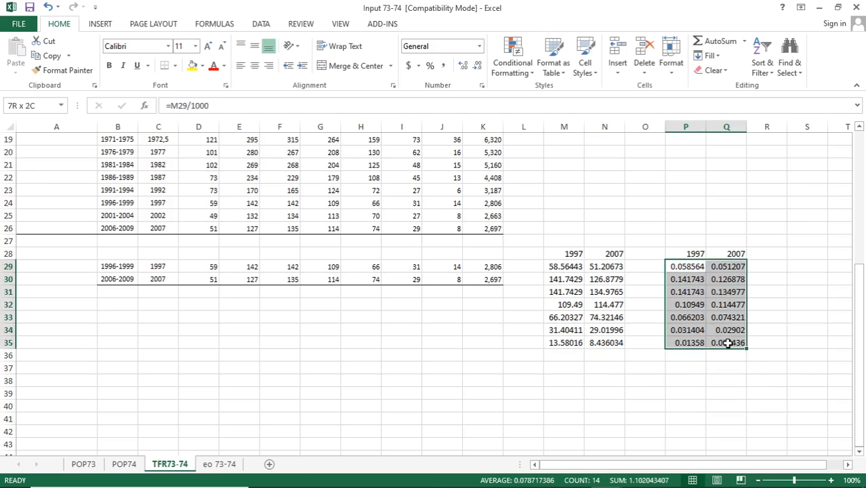
right_click(724, 305)
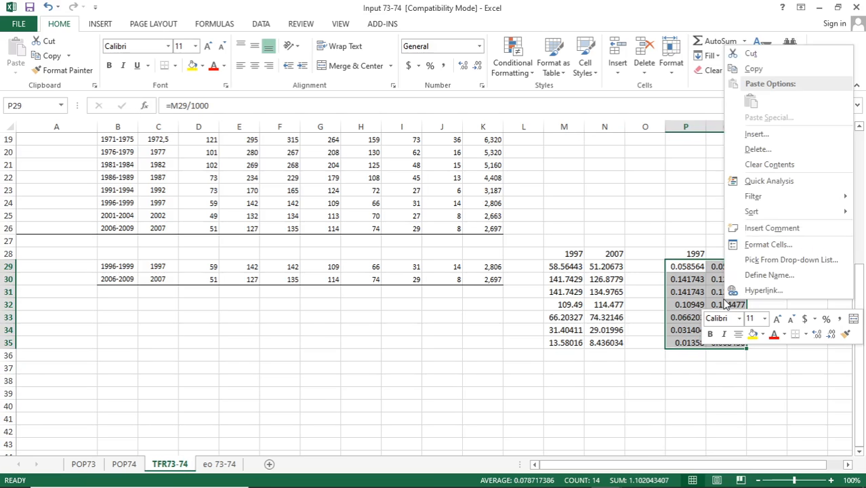
click(754, 69)
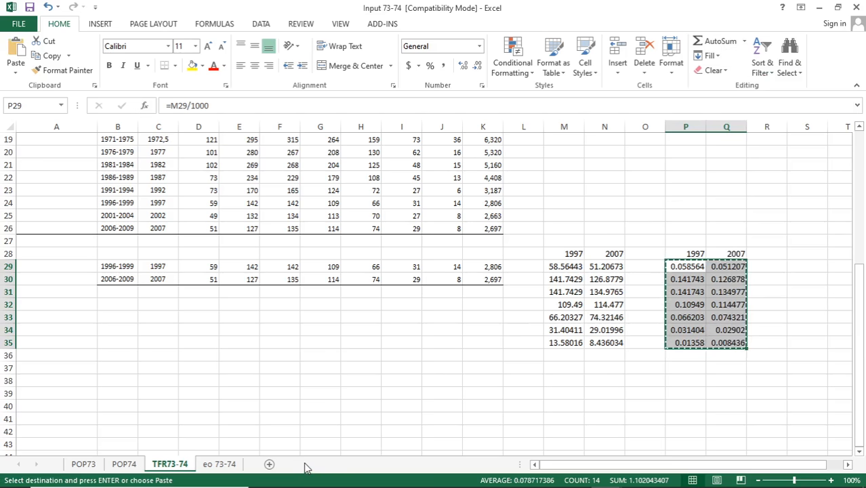
mouse_move(502, 474)
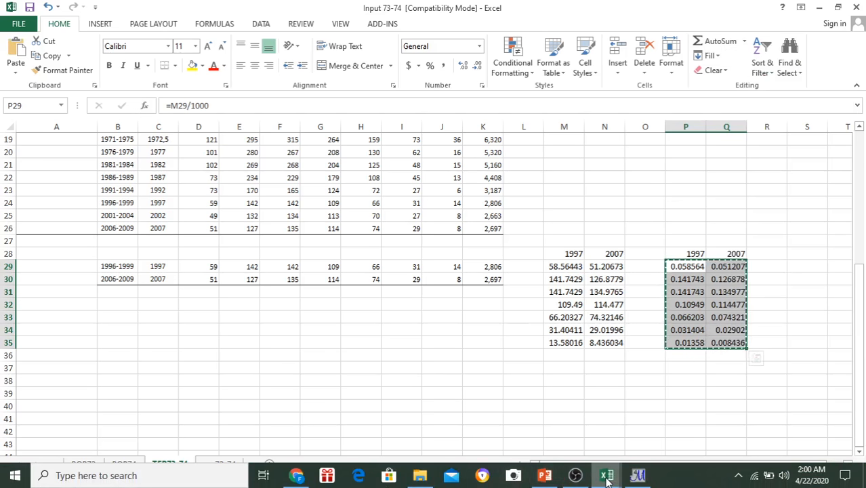
mouse_move(606, 475)
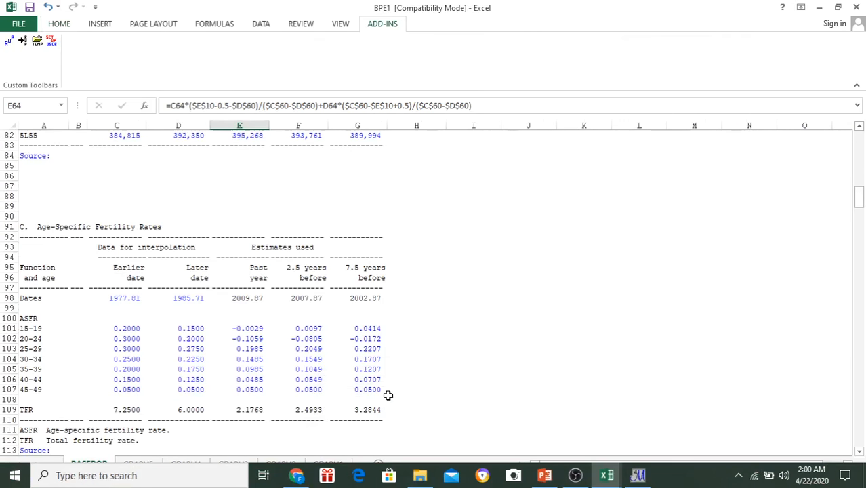
click(388, 399)
scroll(172, 280, down, 1)
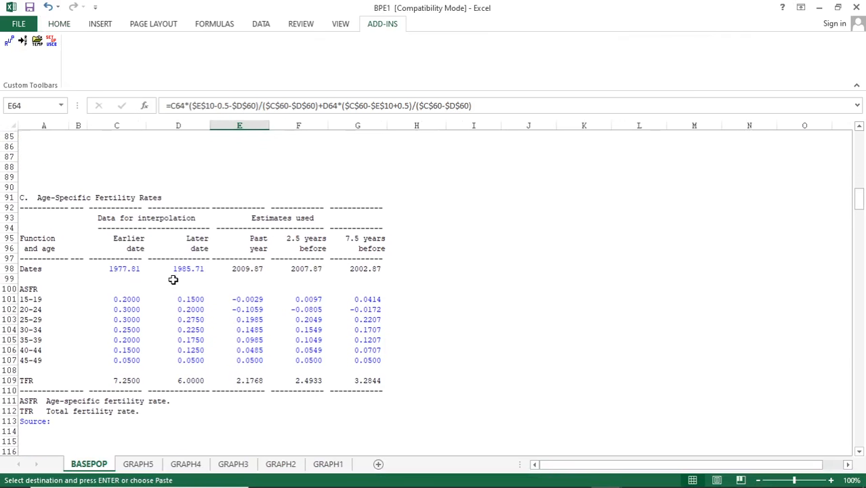
click(130, 297)
right_click(133, 299)
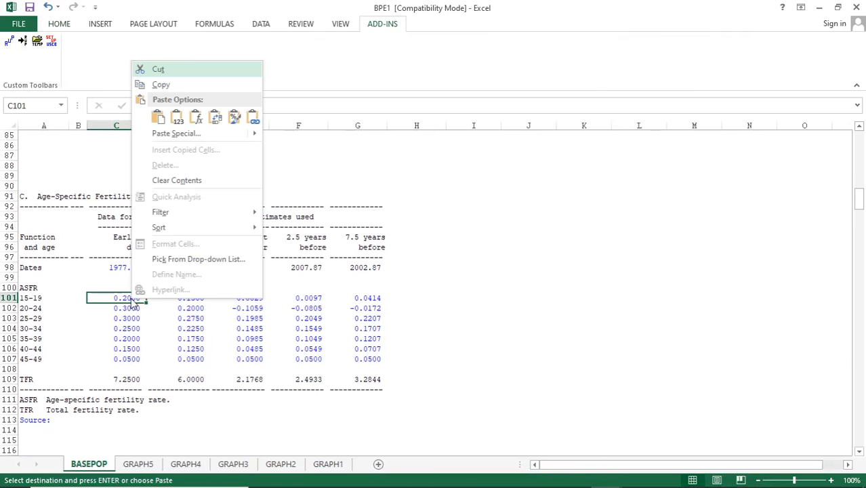
click(177, 118)
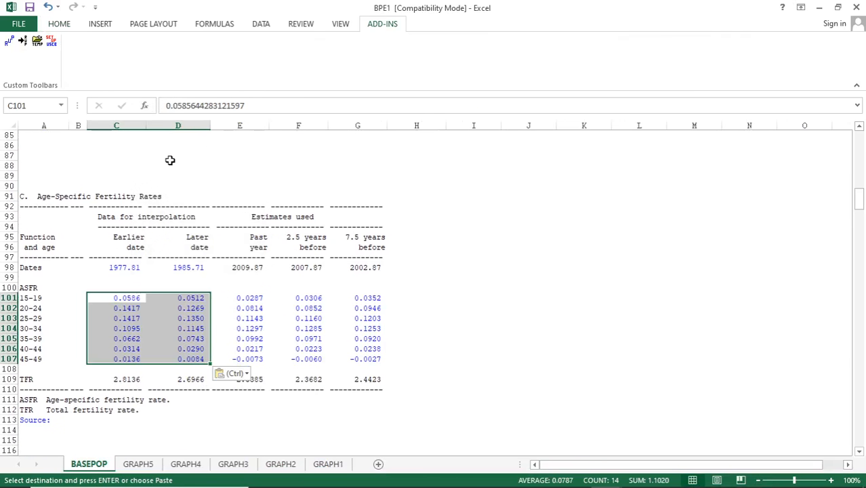
- Set the fertility table's earlier date (C98) to 1997 and later date (D98) to 2007
click(124, 268)
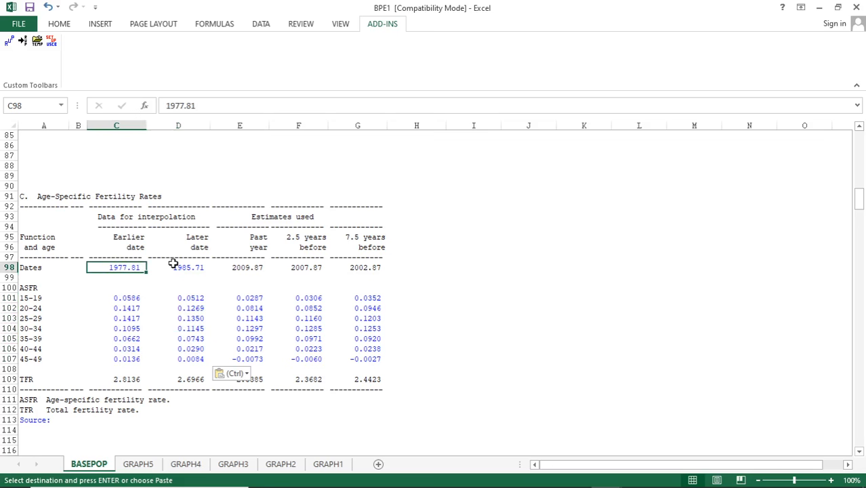
text(199)
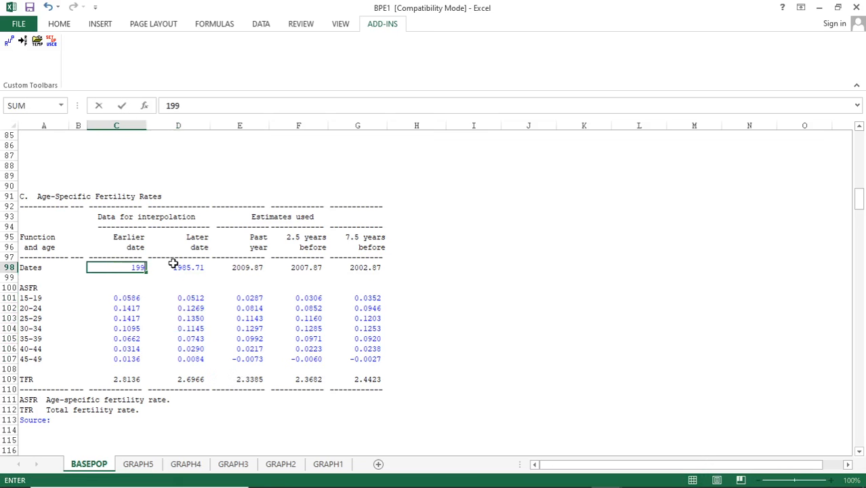
text(7)
click(174, 267)
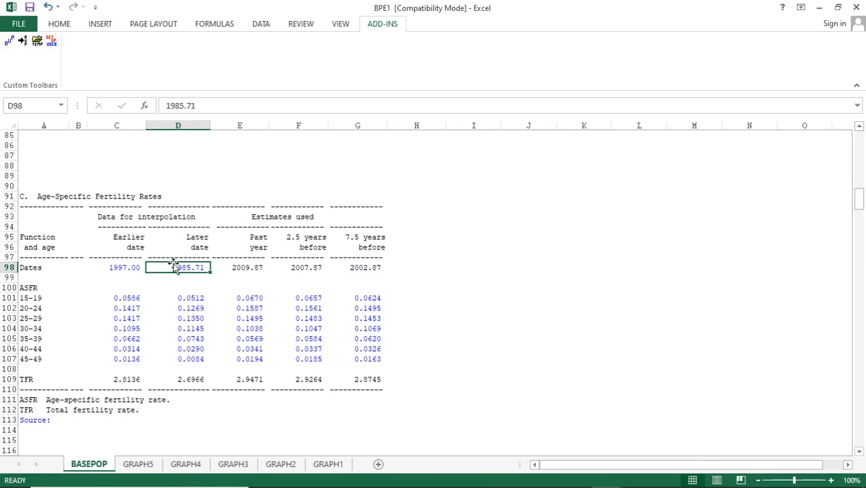
text(2007)
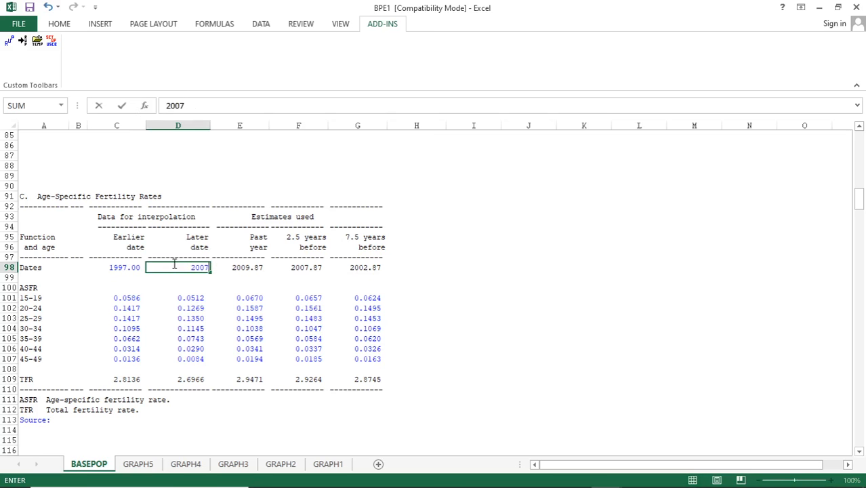
key(Return)
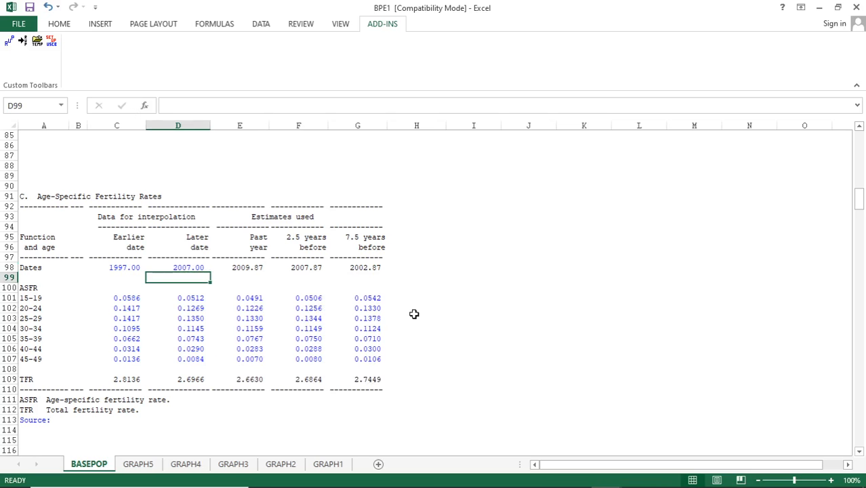
- Review the BASEPOP sheet's fertility rates, adjusted populations, reference date, reported population and sex ratio at birth
scroll(414, 314, down, 3)
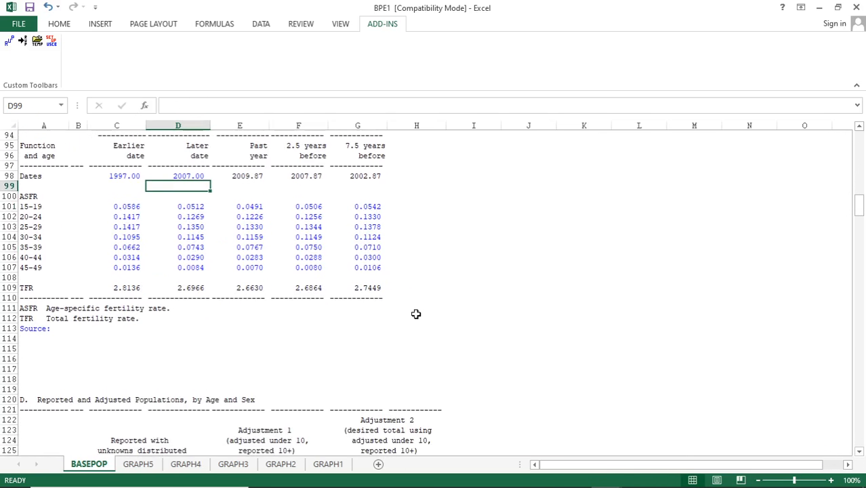
scroll(414, 304, up, 1)
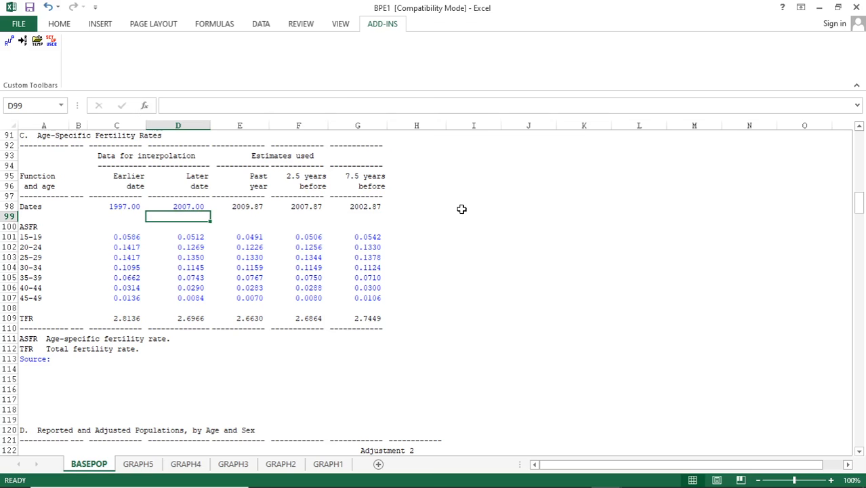
scroll(462, 208, down, 7)
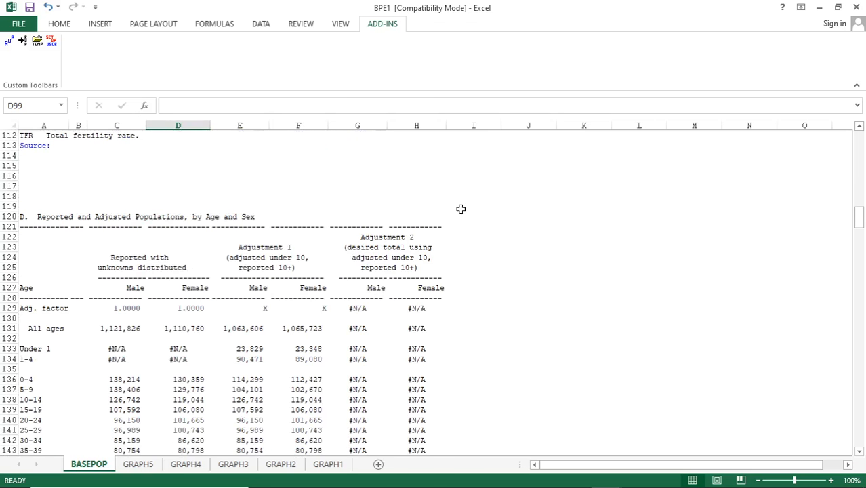
scroll(460, 208, down, 2)
scroll(461, 209, up, 4)
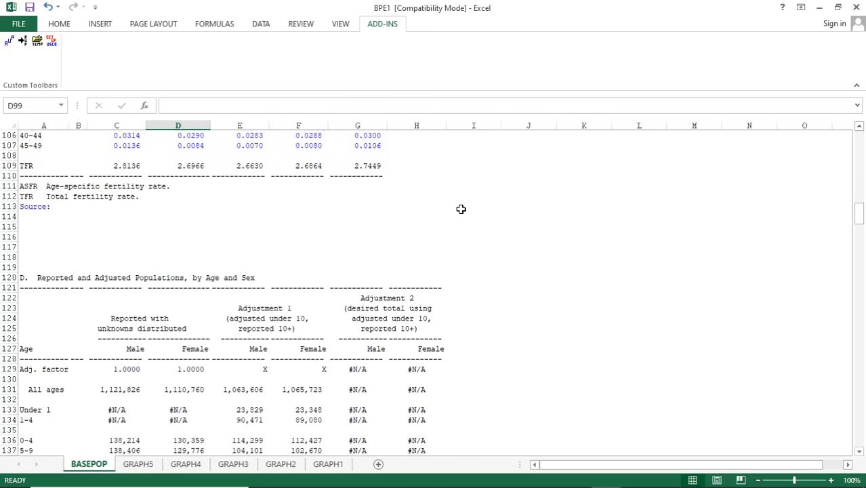
scroll(452, 205, up, 1)
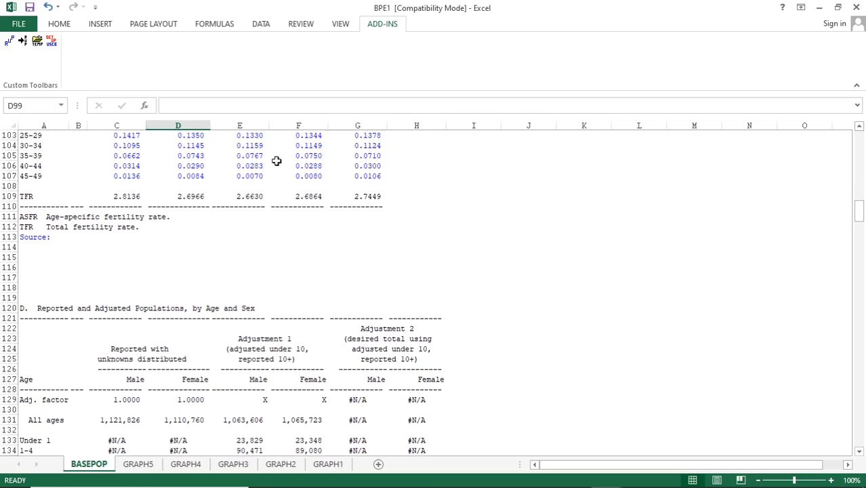
scroll(379, 270, up, 2)
scroll(379, 270, up, 14)
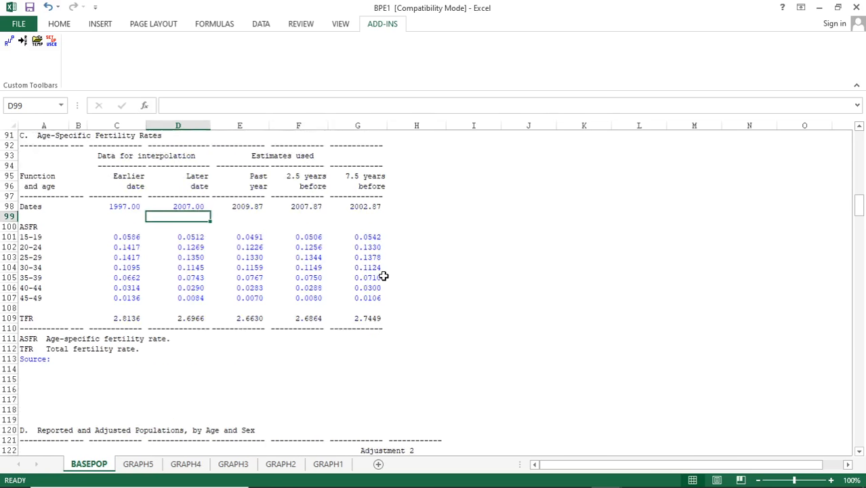
scroll(383, 277, up, 12)
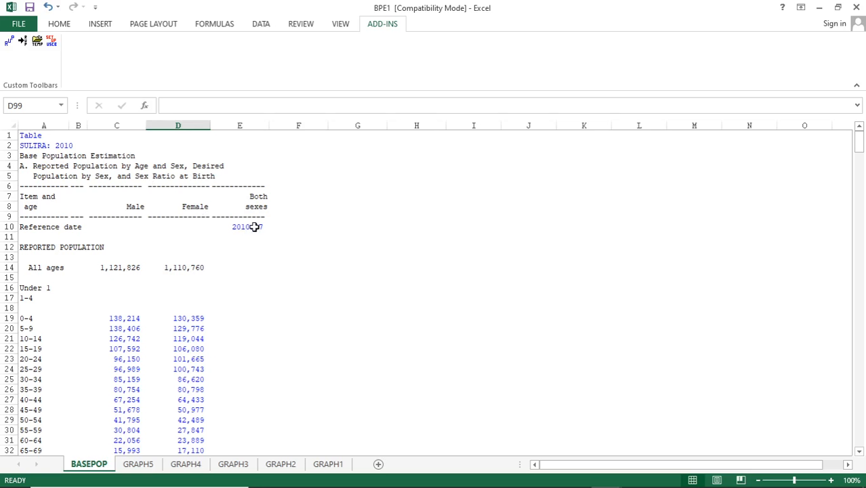
scroll(205, 240, down, 3)
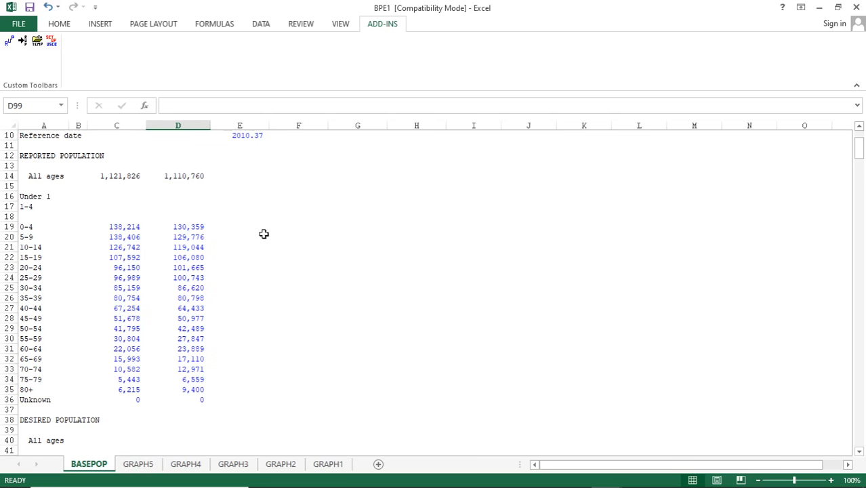
scroll(266, 245, down, 3)
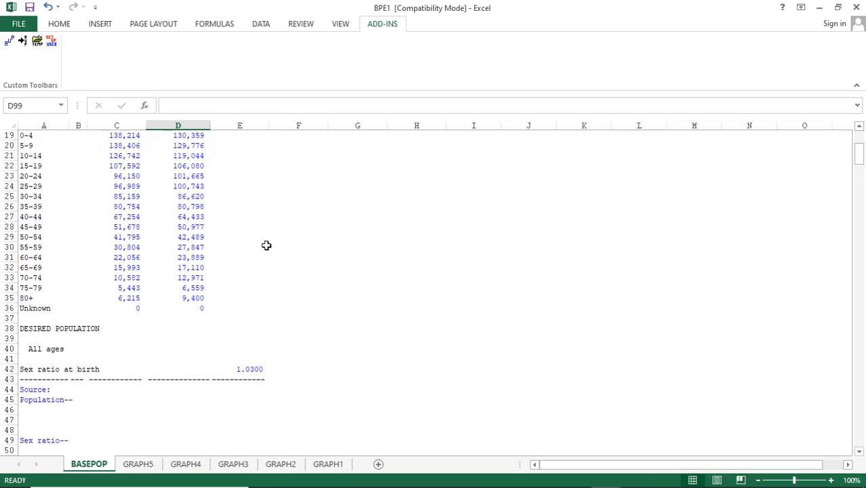
scroll(266, 245, down, 1)
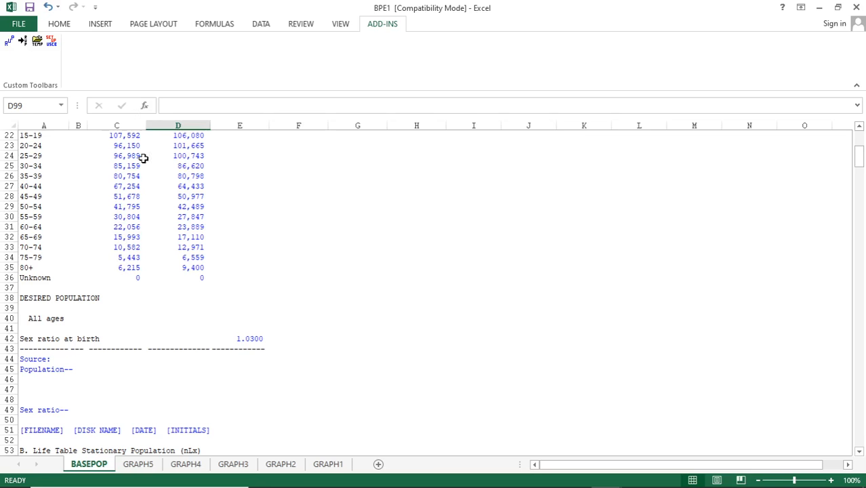
- Set the sex ratio at birth (E42) on the BASEPOP sheet to 1.05
scroll(134, 215, up, 1)
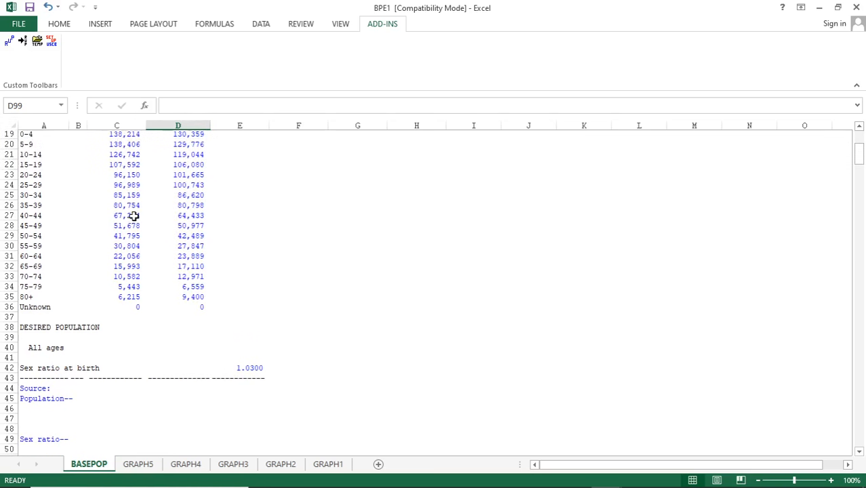
scroll(134, 216, up, 3)
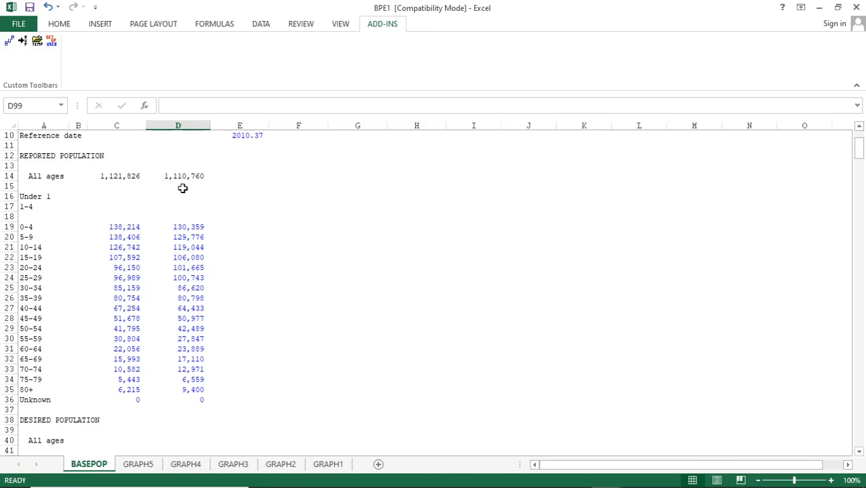
scroll(180, 212, down, 3)
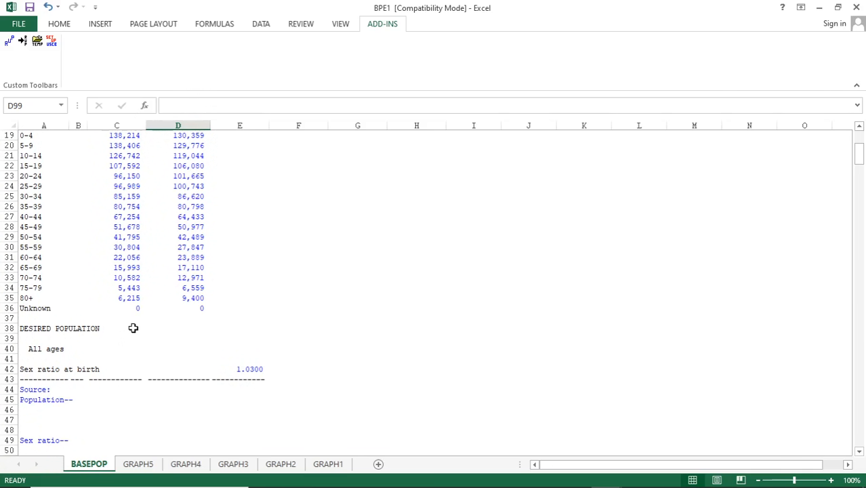
scroll(139, 317, up, 1)
scroll(139, 318, up, 2)
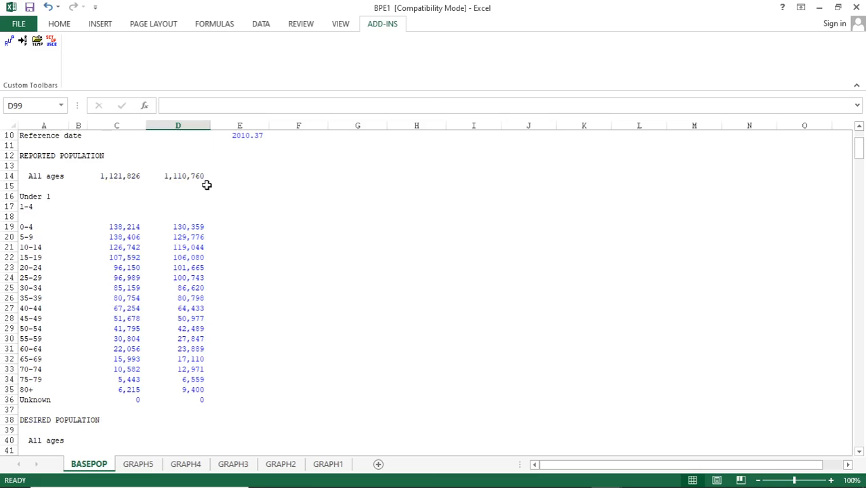
scroll(197, 247, down, 3)
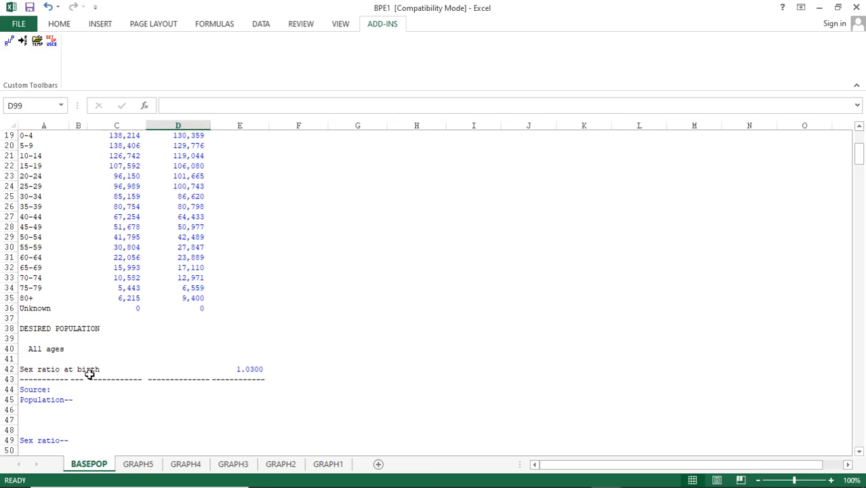
scroll(135, 381, down, 1)
click(250, 340)
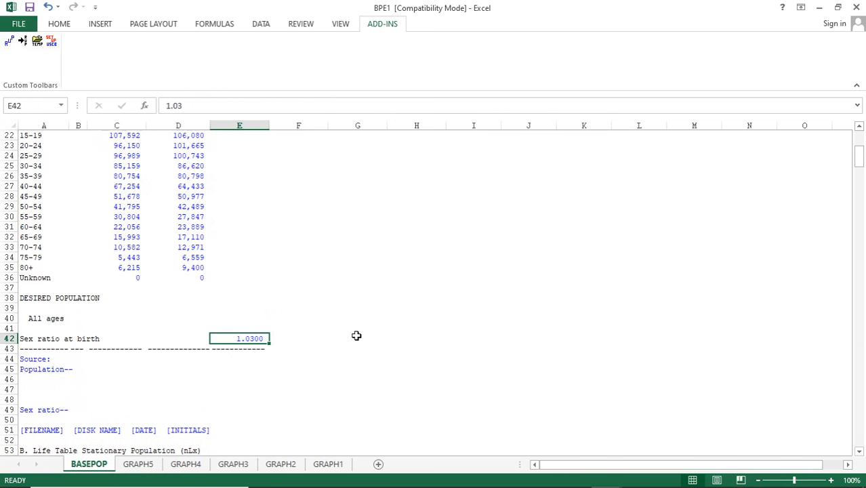
scroll(359, 337, down, 1)
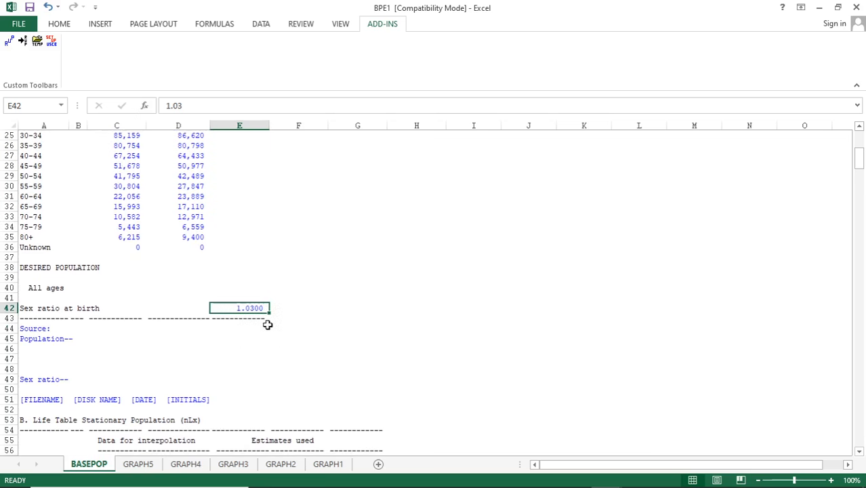
scroll(268, 324, down, 1)
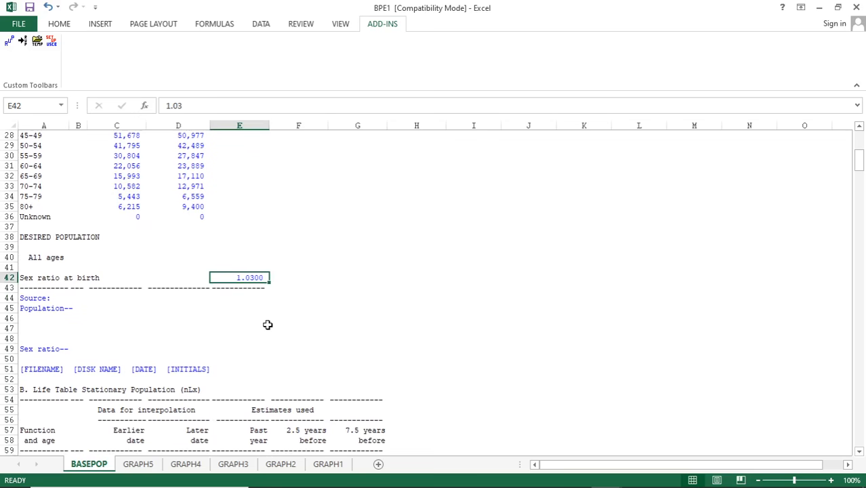
text(1.)
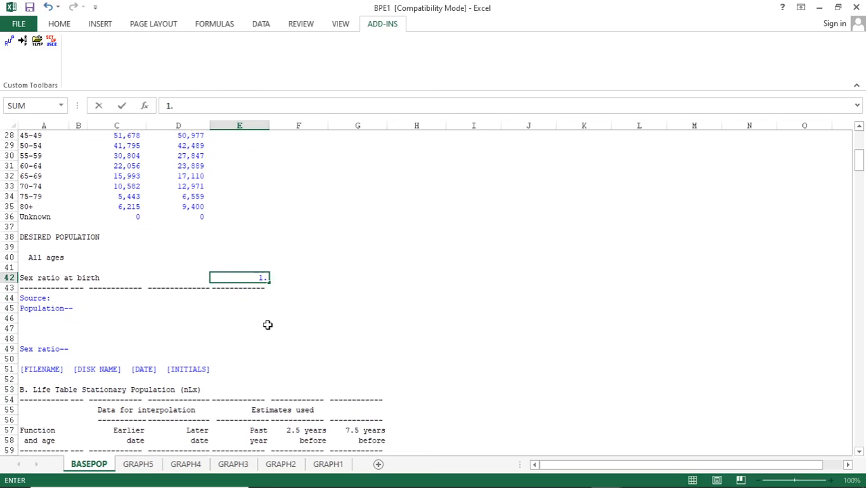
text(05)
key(Return)
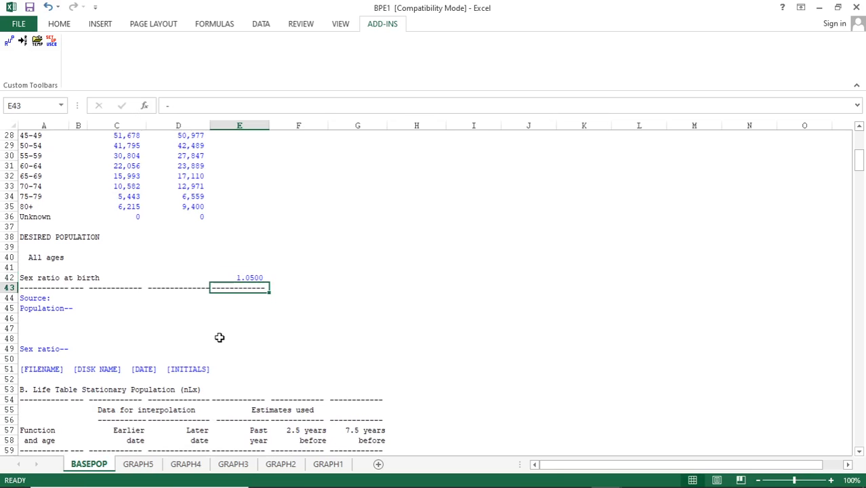
- Review the life table stationary population, the age-specific fertility rates and the reported and adjusted populations by age and sex
scroll(220, 337, down, 3)
scroll(243, 292, down, 3)
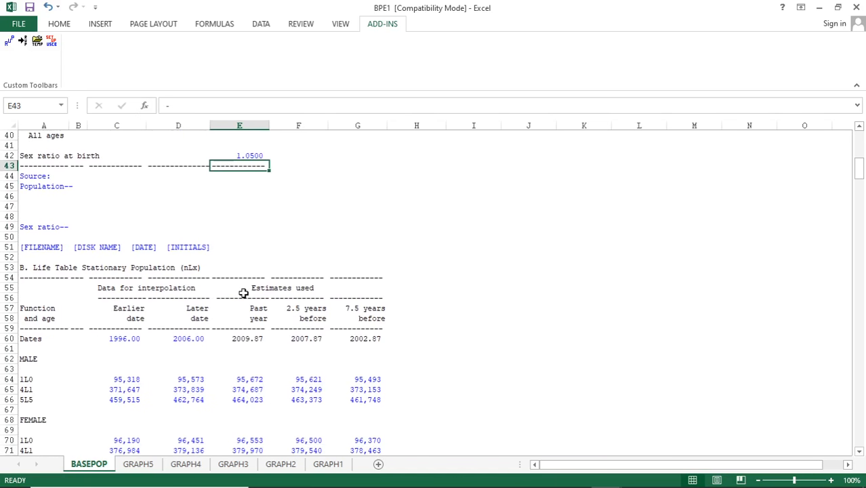
scroll(243, 292, down, 2)
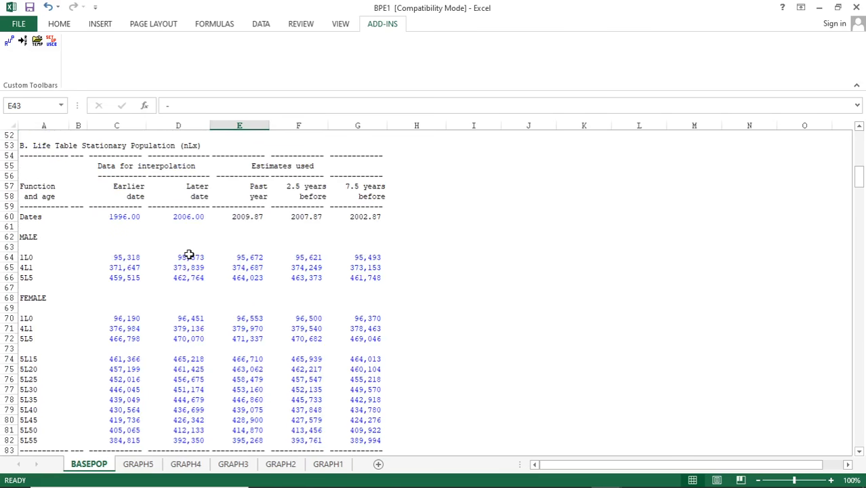
scroll(189, 255, up, 1)
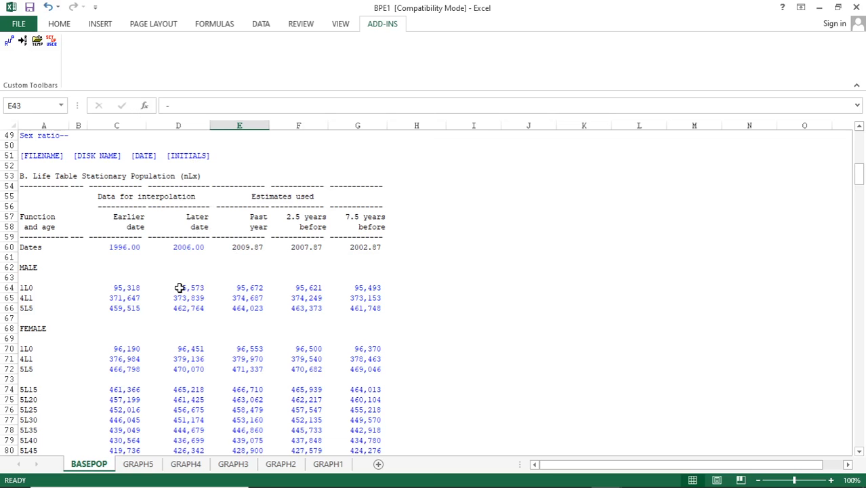
scroll(211, 316, down, 8)
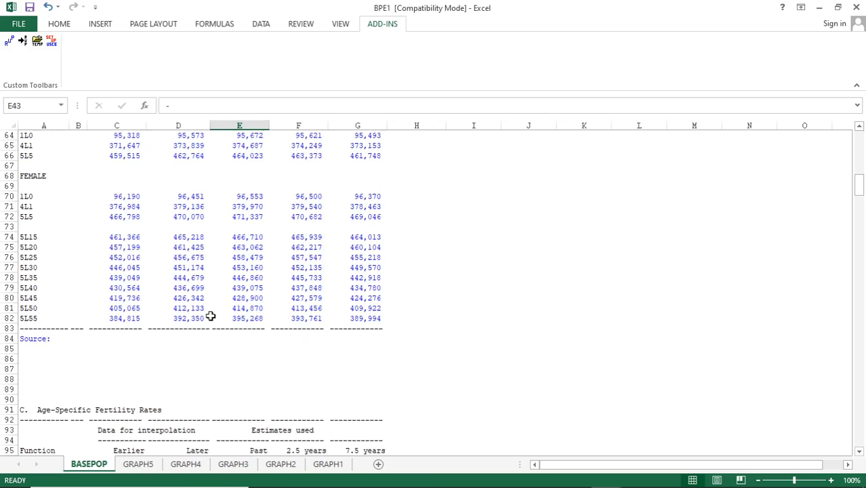
scroll(210, 315, down, 5)
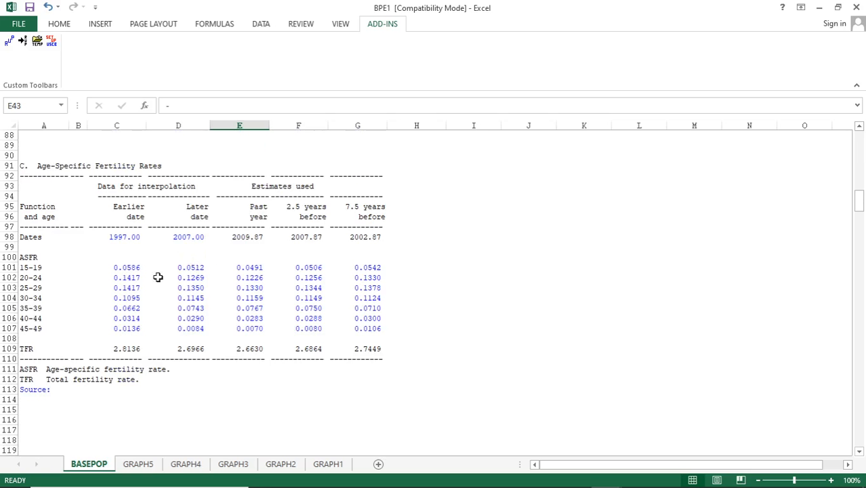
scroll(158, 277, down, 9)
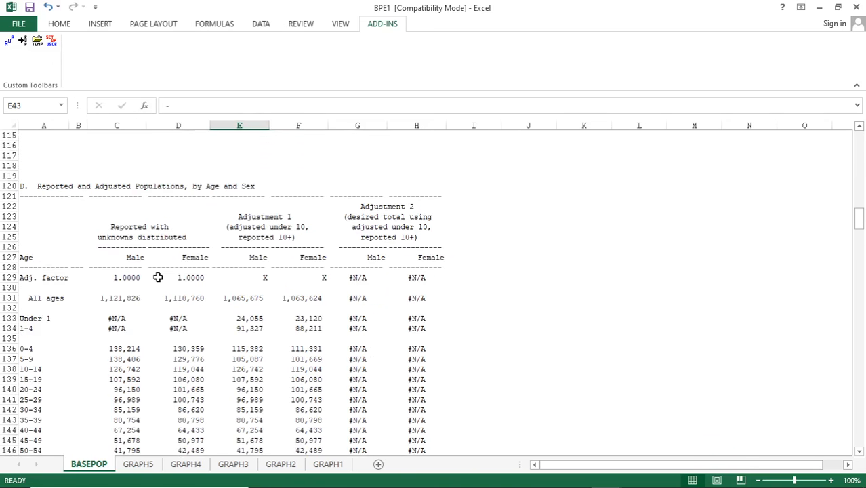
scroll(157, 277, down, 1)
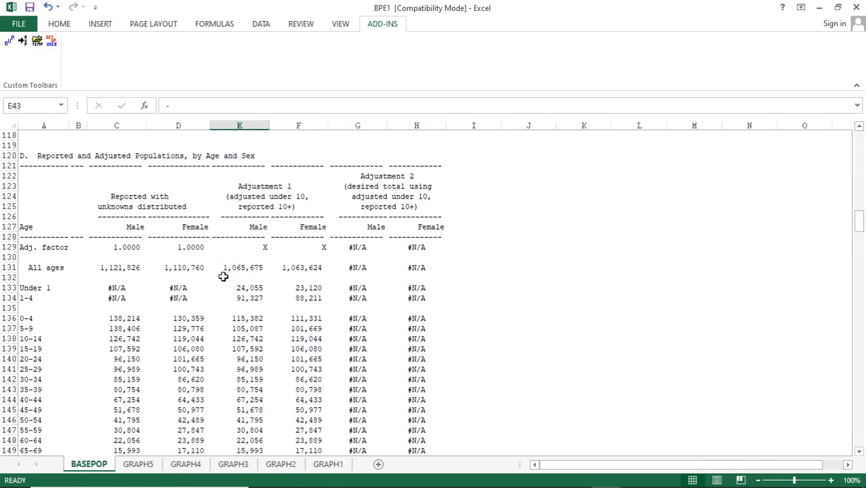
scroll(224, 276, down, 1)
scroll(223, 276, up, 1)
scroll(431, 230, down, 1)
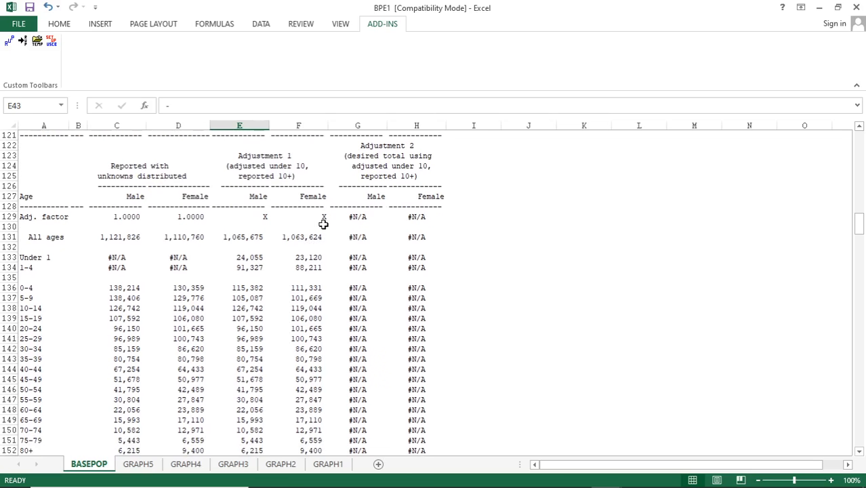
scroll(309, 226, up, 1)
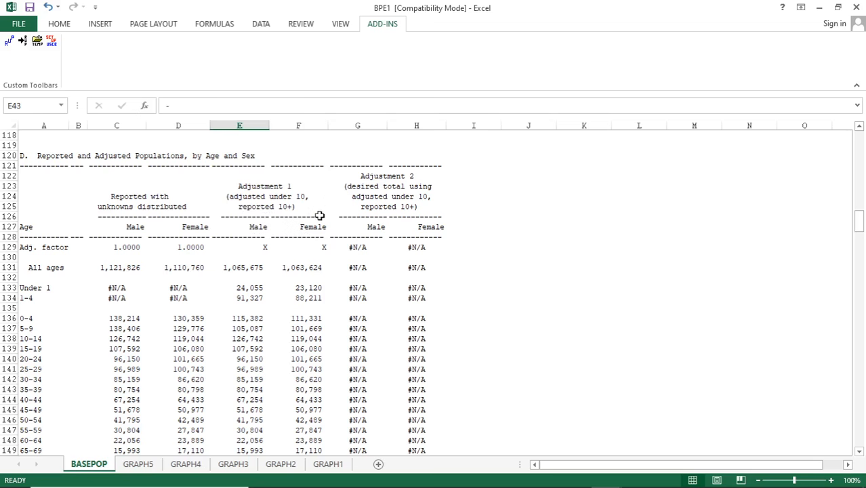
scroll(374, 224, up, 2)
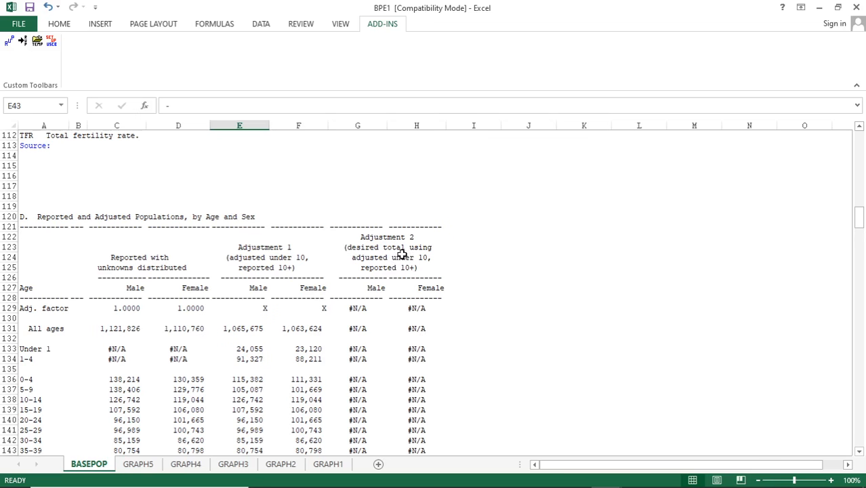
- Check the male and female desired population cells for all ages, C40 and D40
scroll(378, 249, up, 5)
scroll(378, 251, up, 20)
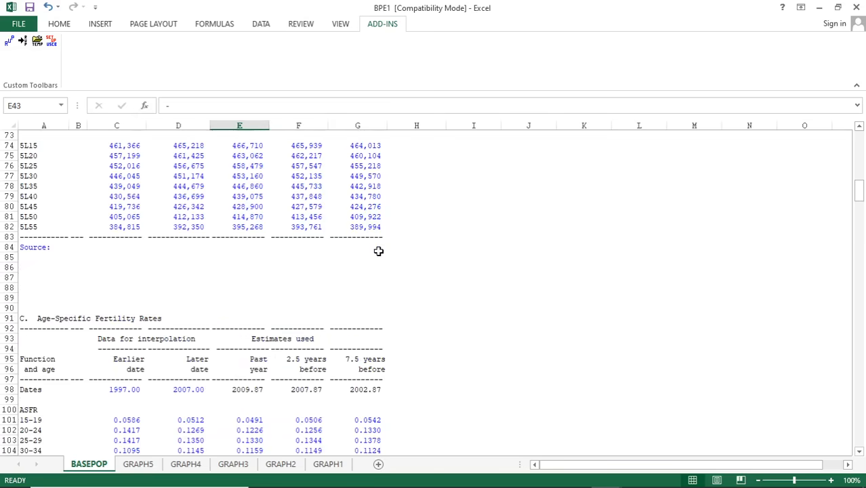
scroll(371, 241, up, 8)
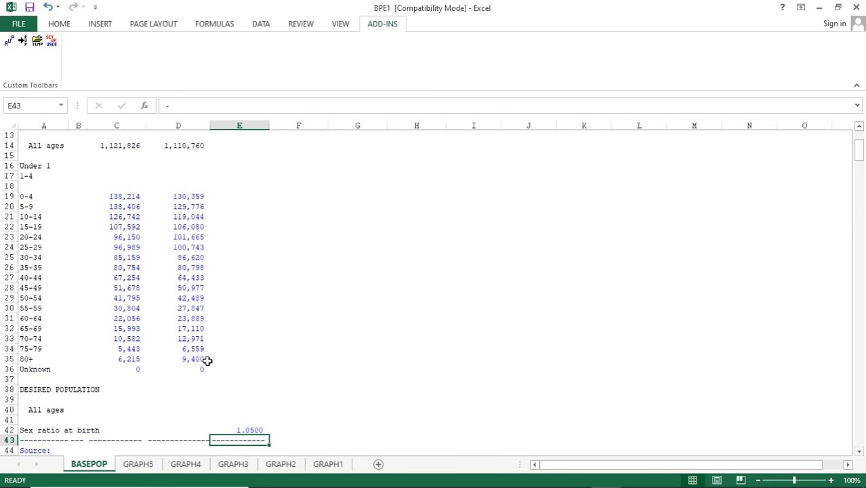
click(120, 403)
click(183, 407)
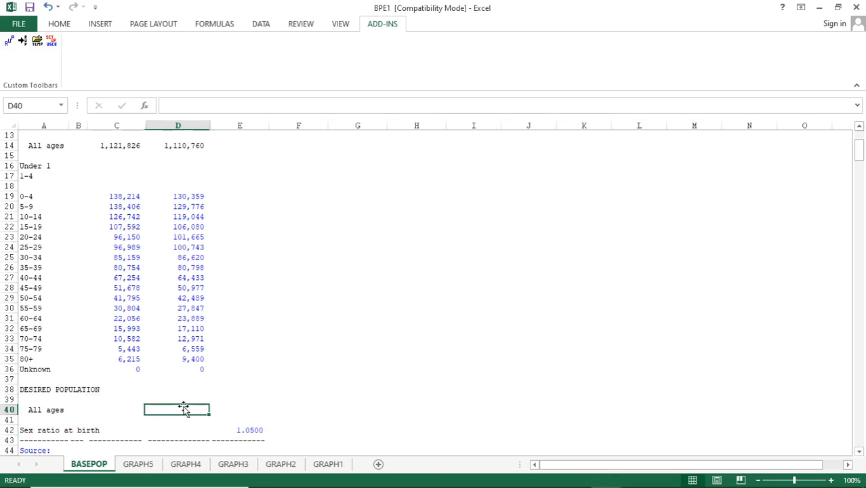
- Examine the adjusted populations in section D, the sex ratios by age in section E and the implied net census errors in section F
scroll(317, 371, down, 12)
scroll(319, 371, down, 18)
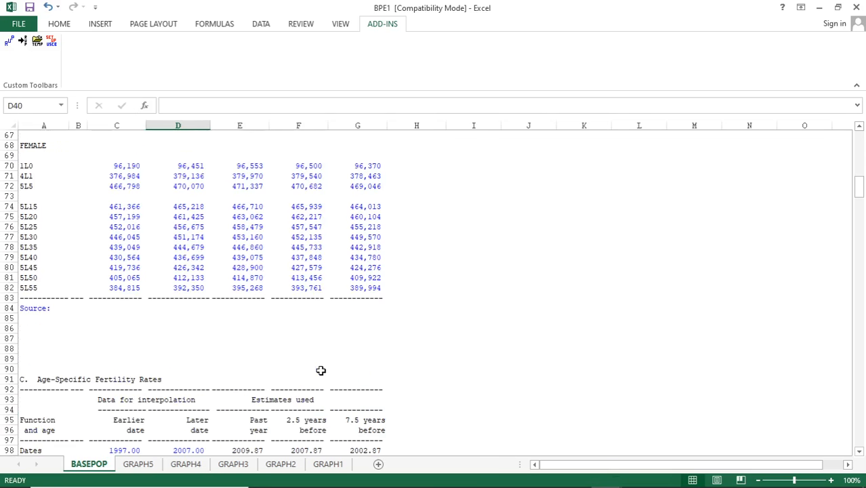
scroll(320, 374, down, 6)
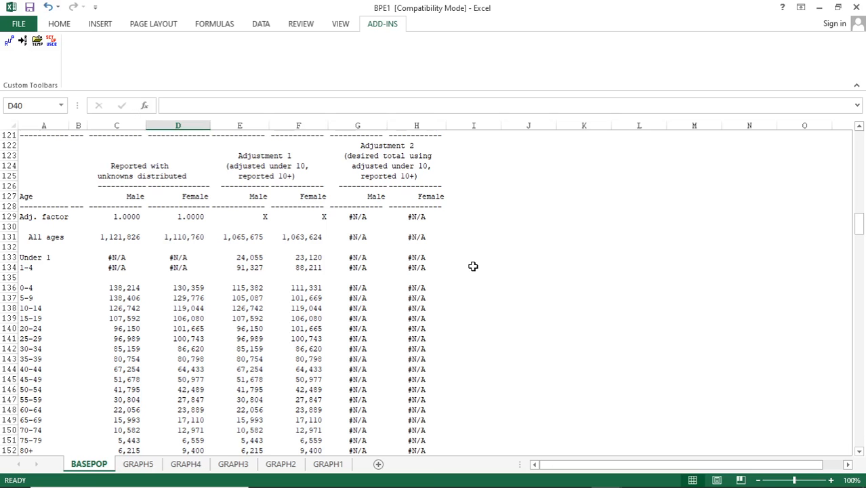
scroll(473, 266, down, 3)
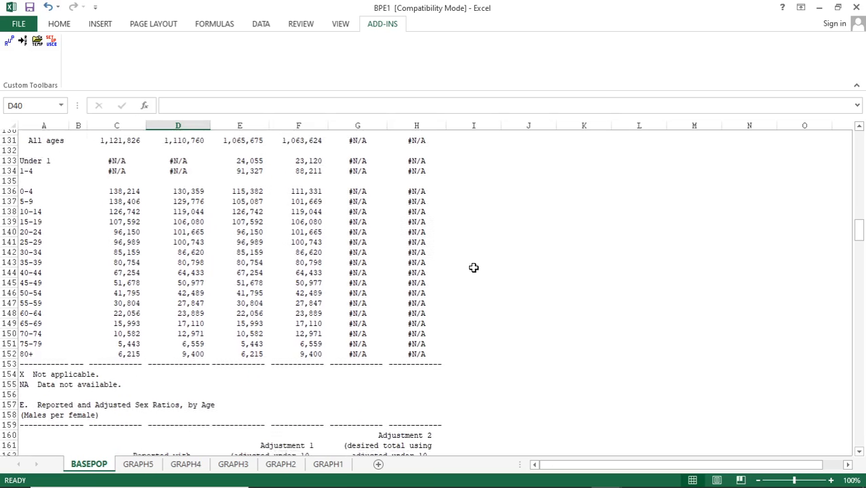
scroll(473, 268, down, 4)
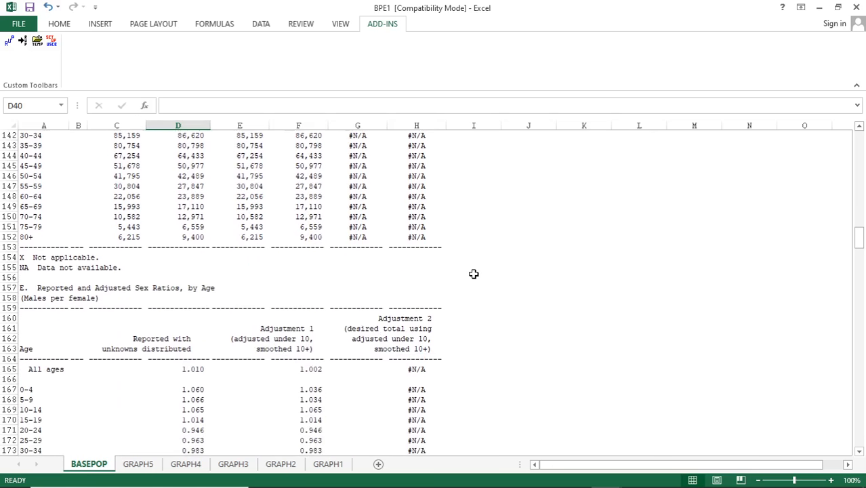
scroll(473, 273, down, 1)
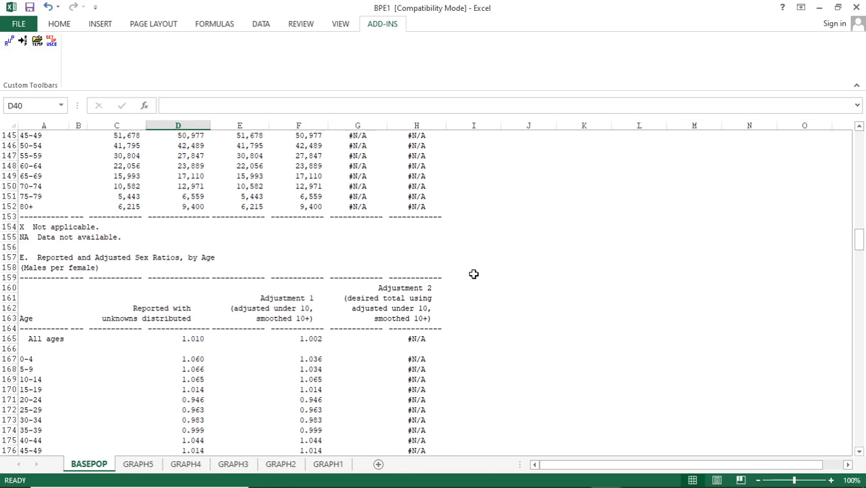
scroll(473, 273, up, 4)
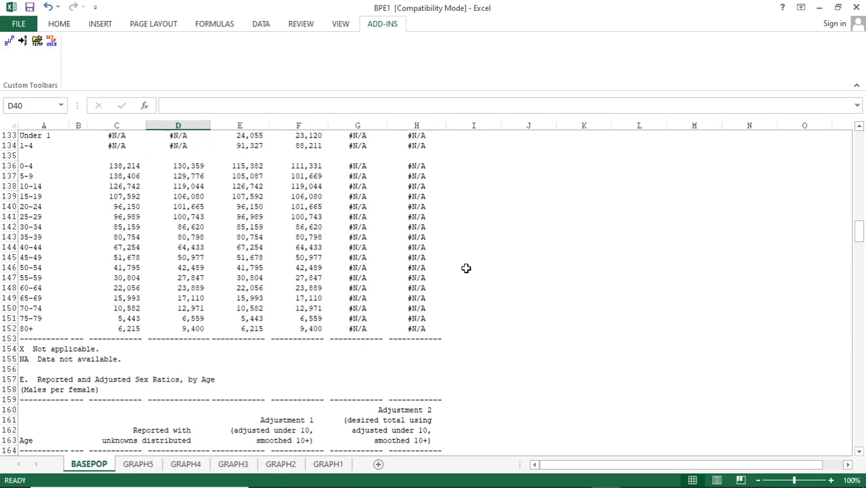
scroll(467, 268, down, 4)
scroll(474, 271, down, 6)
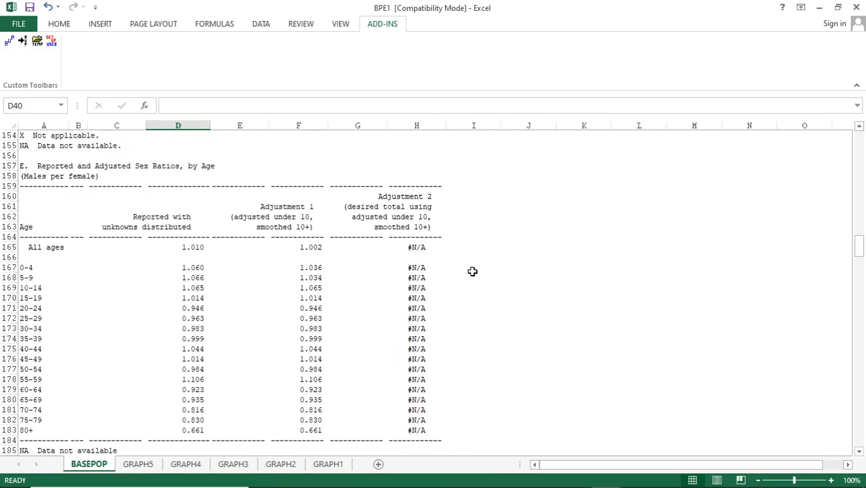
scroll(473, 272, down, 3)
scroll(473, 272, down, 6)
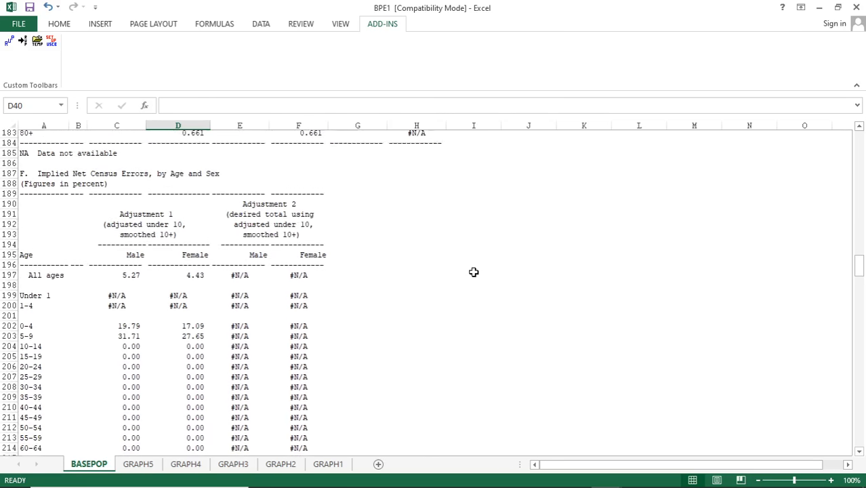
scroll(473, 272, up, 20)
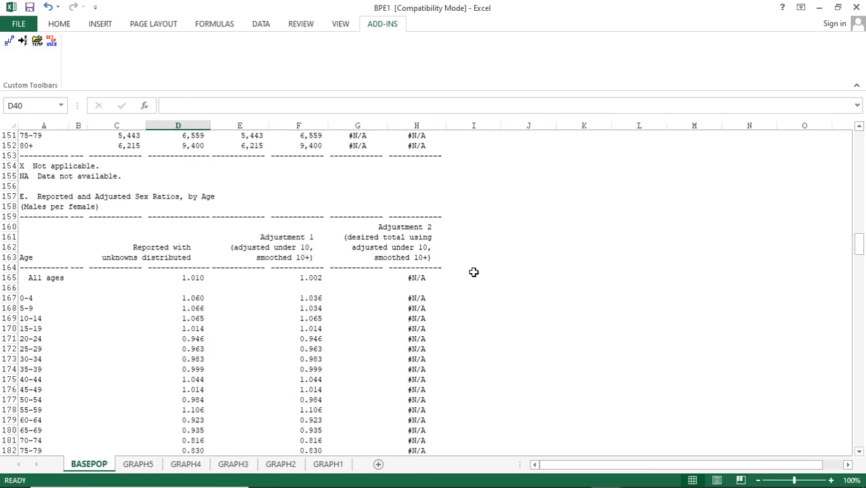
scroll(474, 272, up, 3)
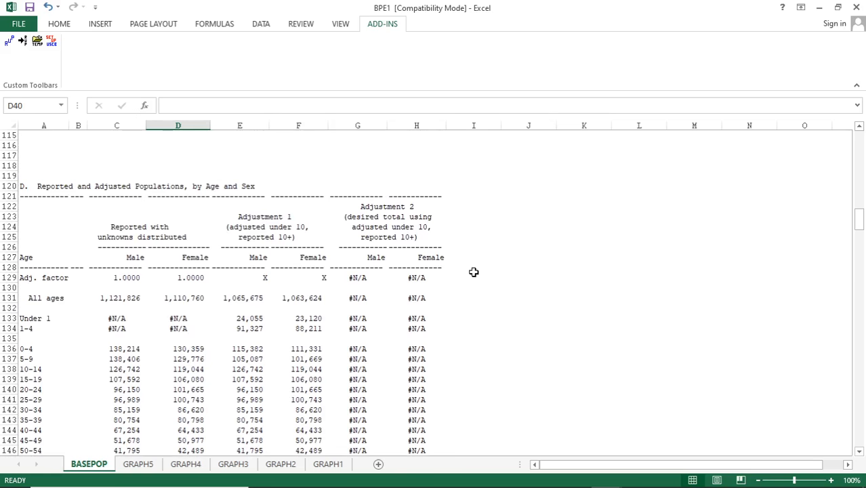
scroll(473, 272, up, 2)
scroll(473, 272, down, 5)
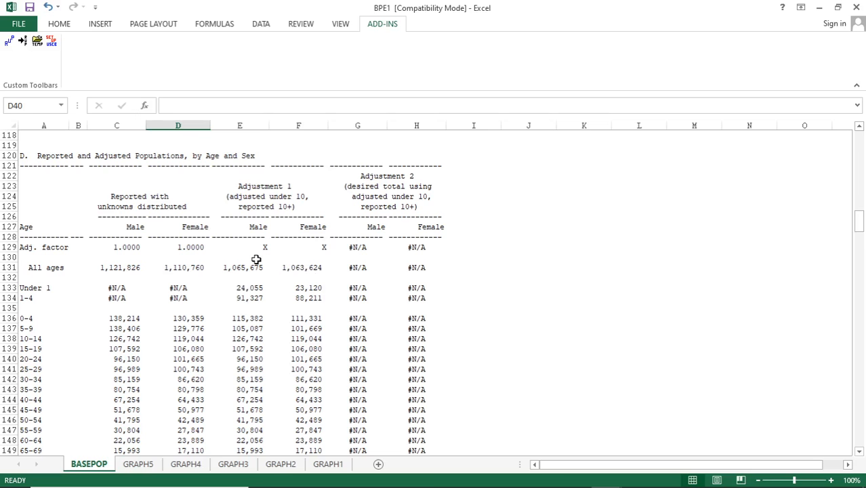
scroll(264, 261, up, 19)
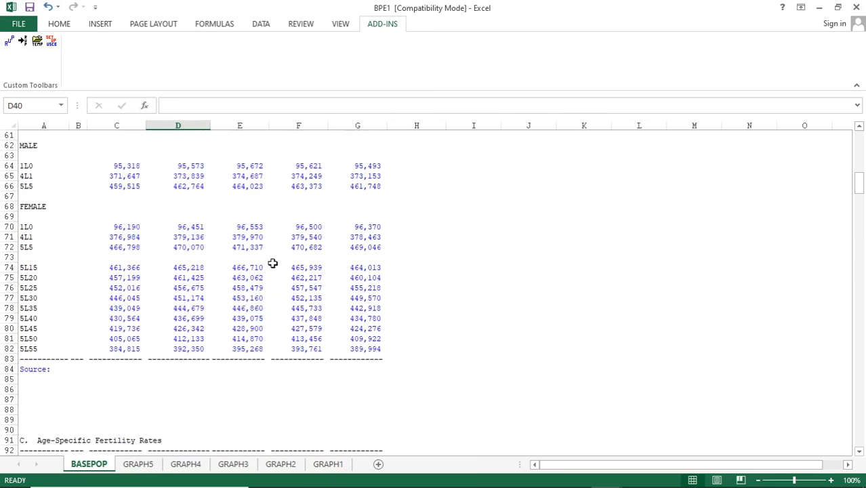
- Compare the reported populations in section A with the reported and adjusted populations in section D
scroll(273, 263, up, 19)
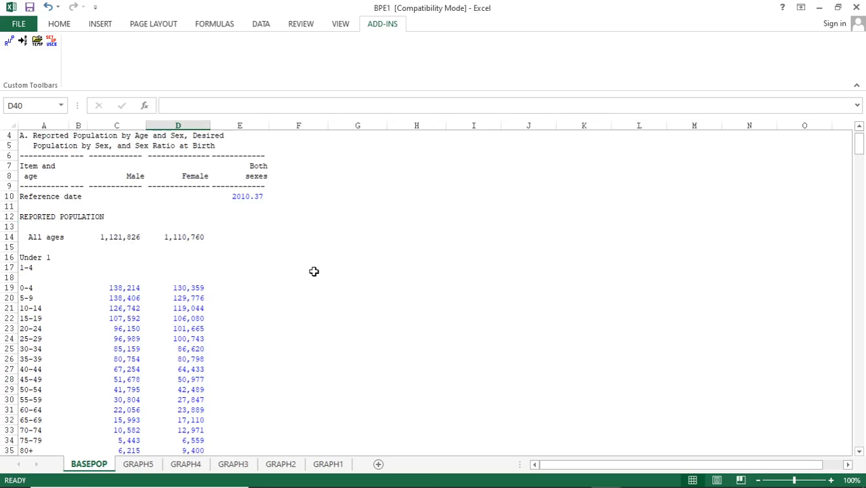
scroll(313, 271, down, 20)
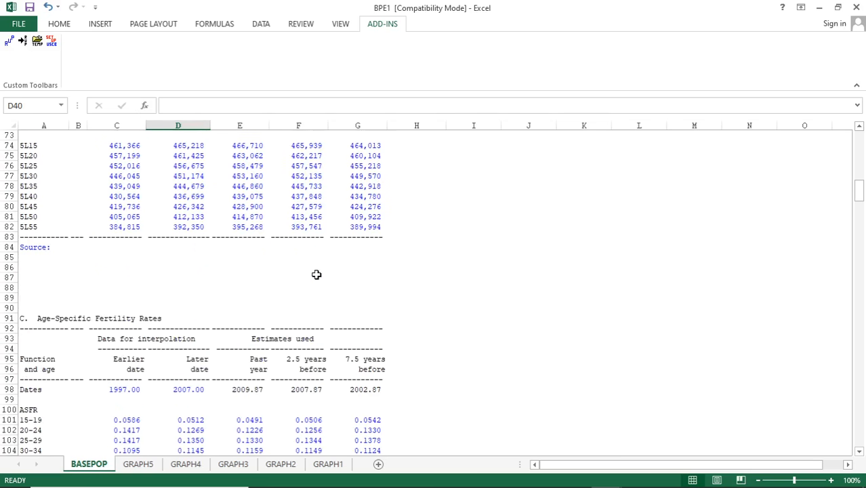
scroll(315, 274, down, 15)
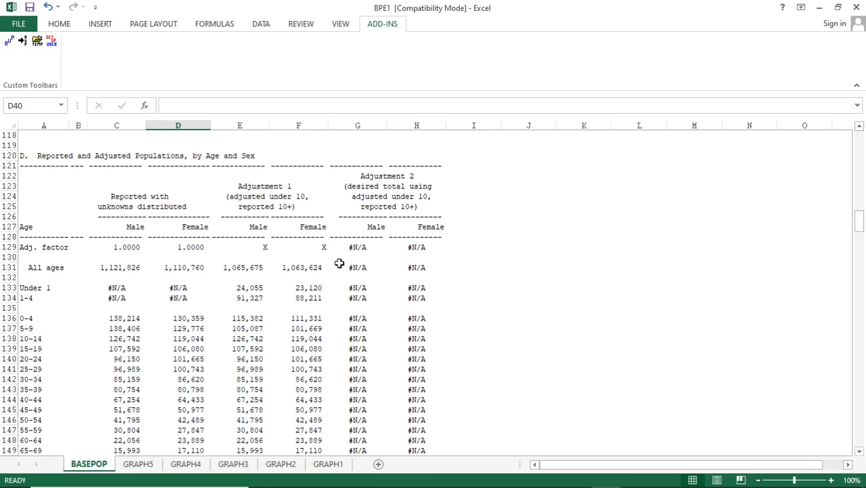
scroll(321, 286, down, 2)
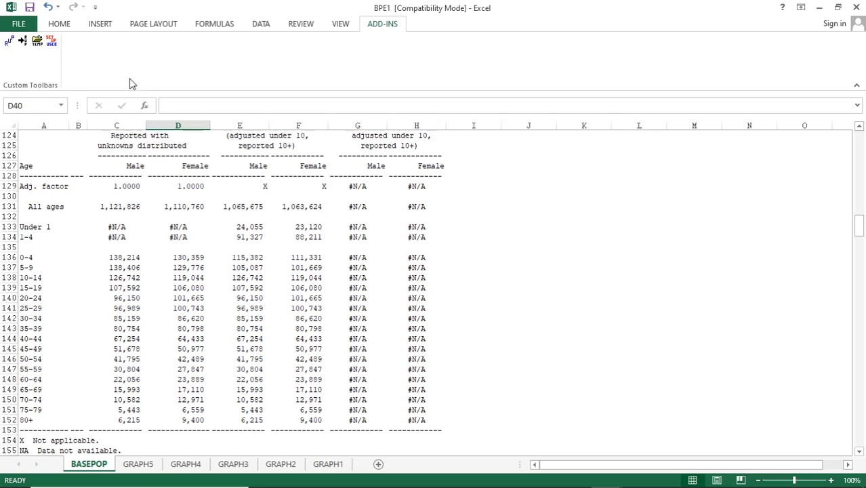
- Start saving a copy of the workbook and browse to the US Census Bureau Tools folder in Documents
click(31, 27)
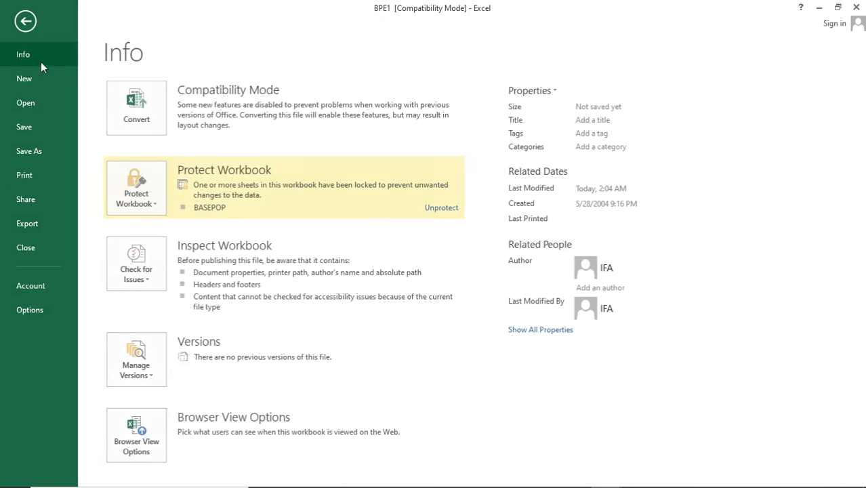
click(29, 150)
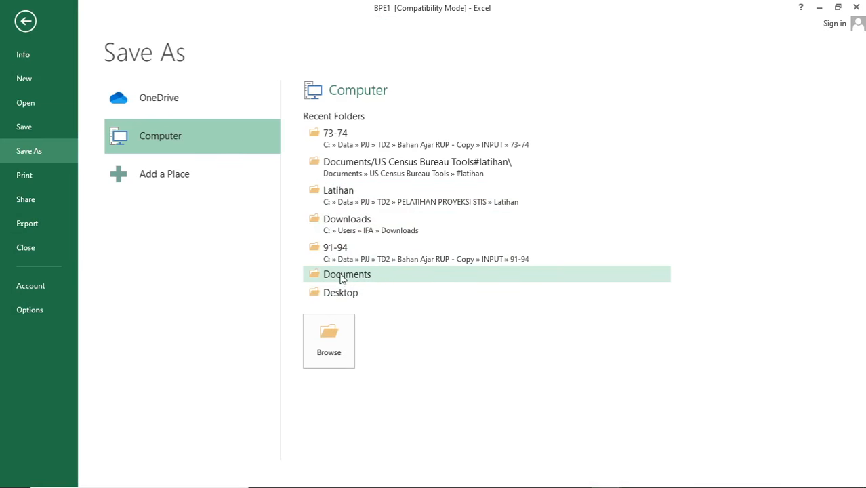
click(343, 335)
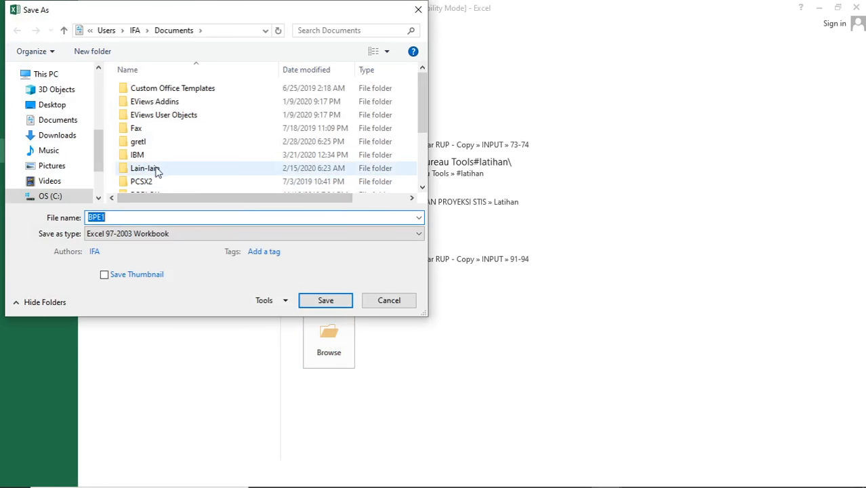
click(422, 188)
click(422, 188)
click(422, 189)
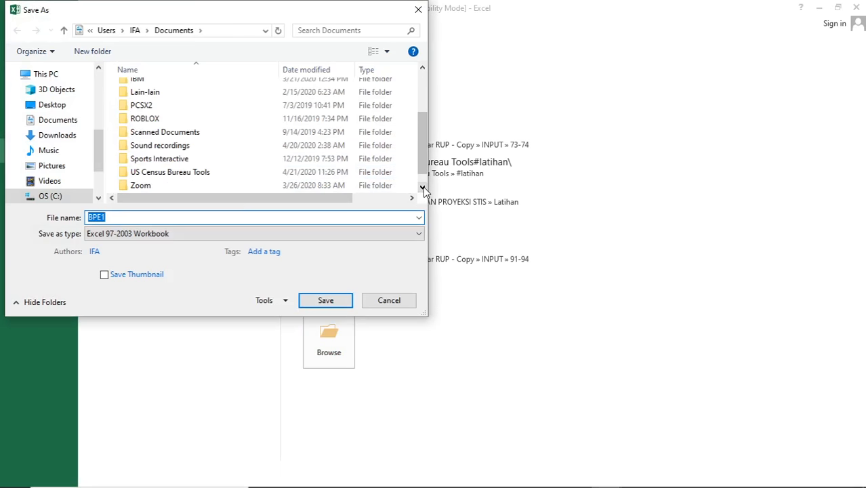
double_click(193, 174)
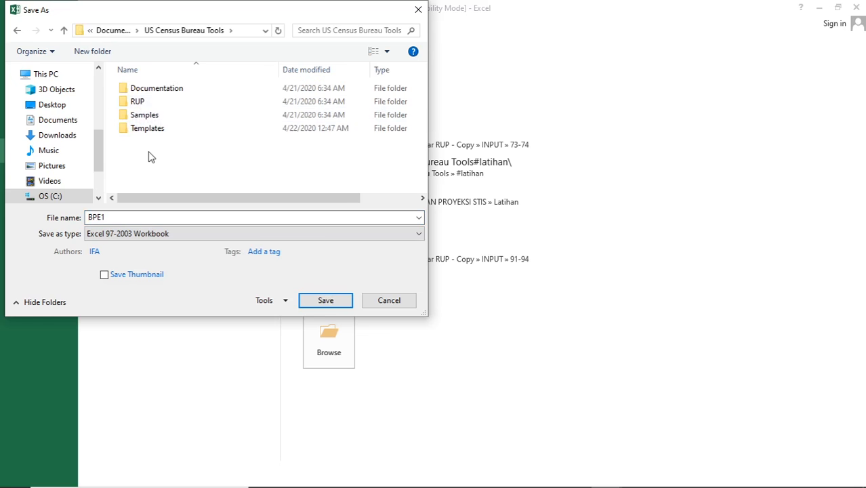
- Create a folder named #latihan inside the US Census Bureau Tools folder
right_click(149, 153)
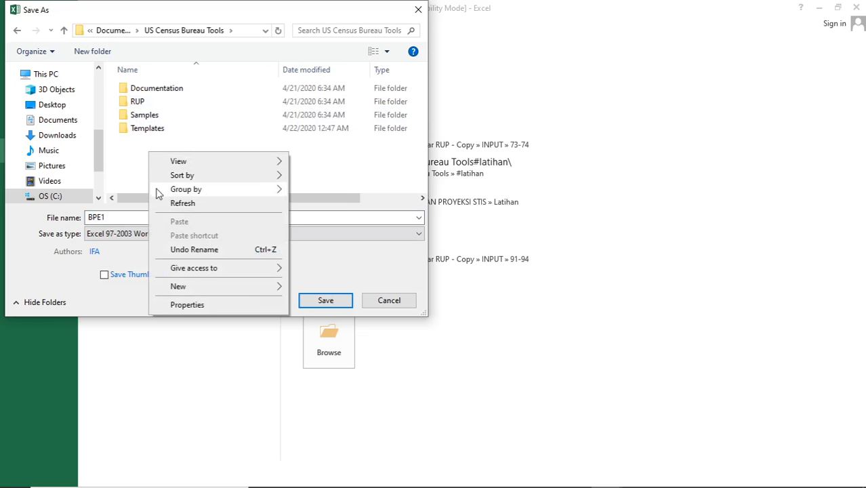
mouse_move(222, 286)
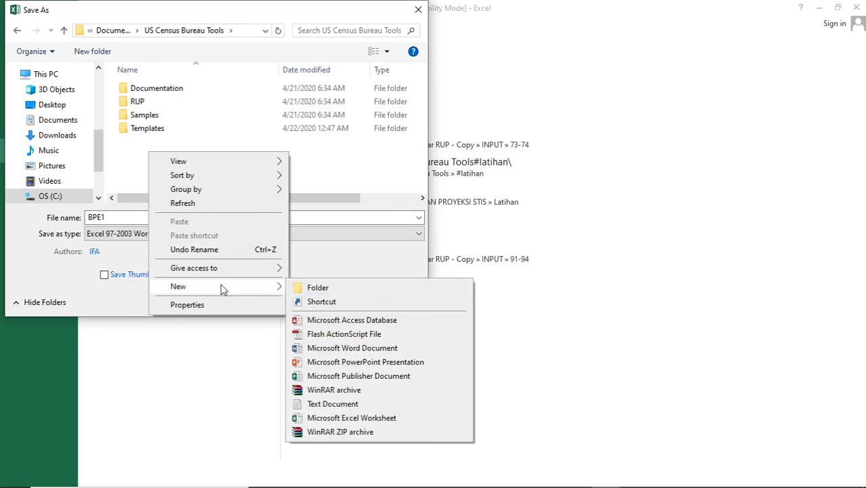
click(317, 287)
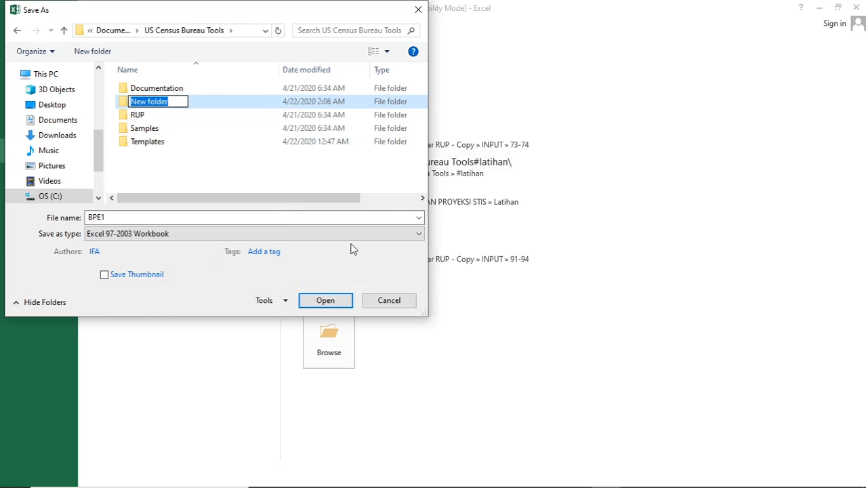
text(#)
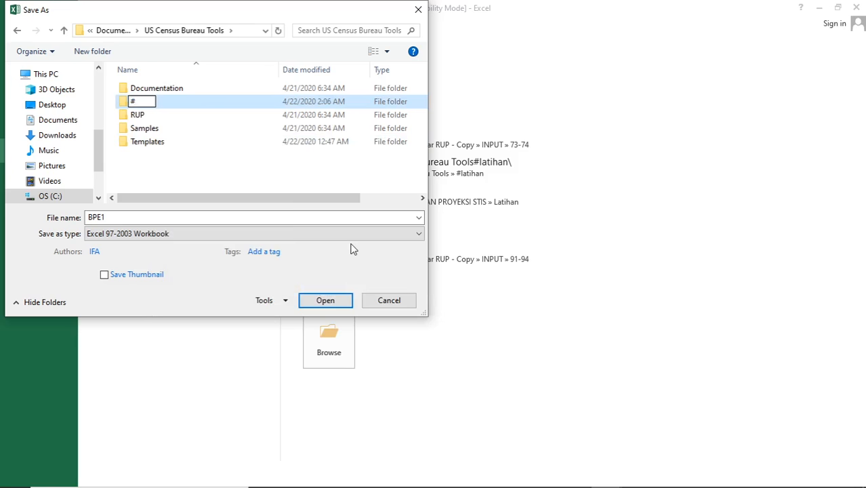
text(latihan)
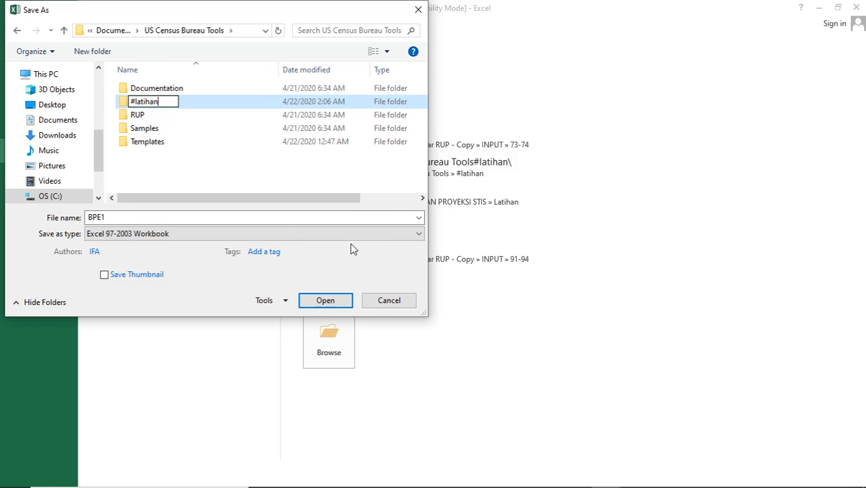
key(Return)
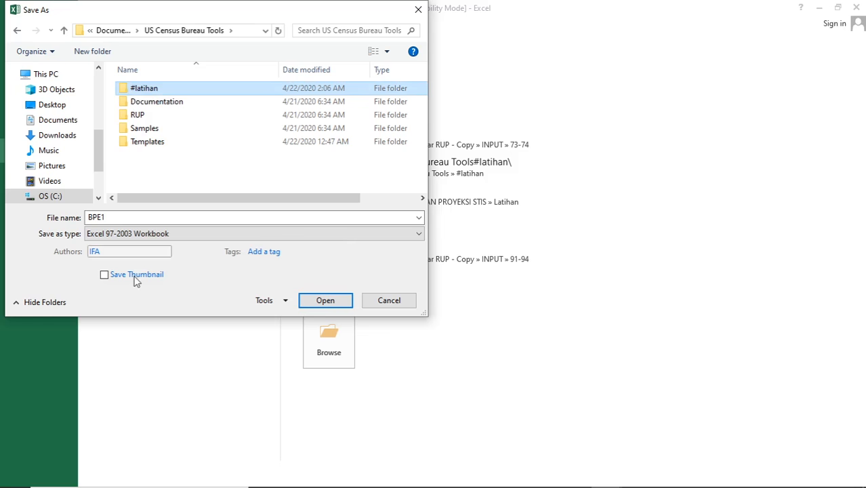
- Save the workbook as BPE1_Sultra in the #latihan folder, keeping the Excel 97-2003 Workbook format
double_click(144, 88)
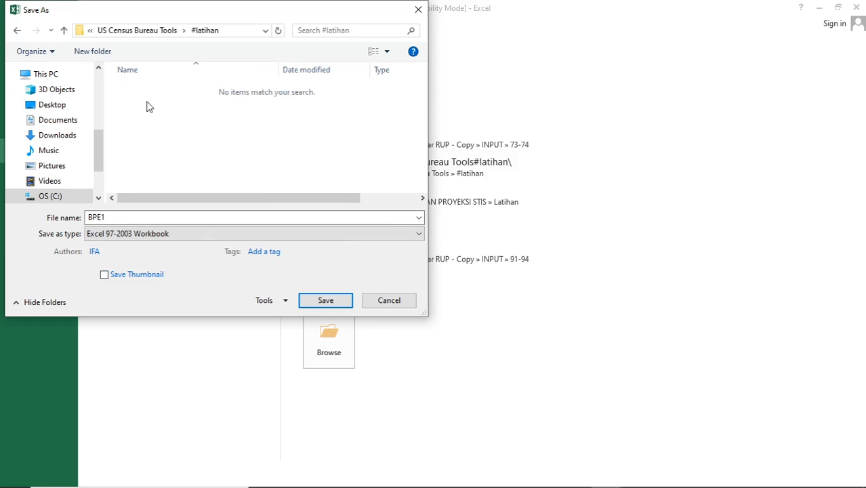
click(140, 215)
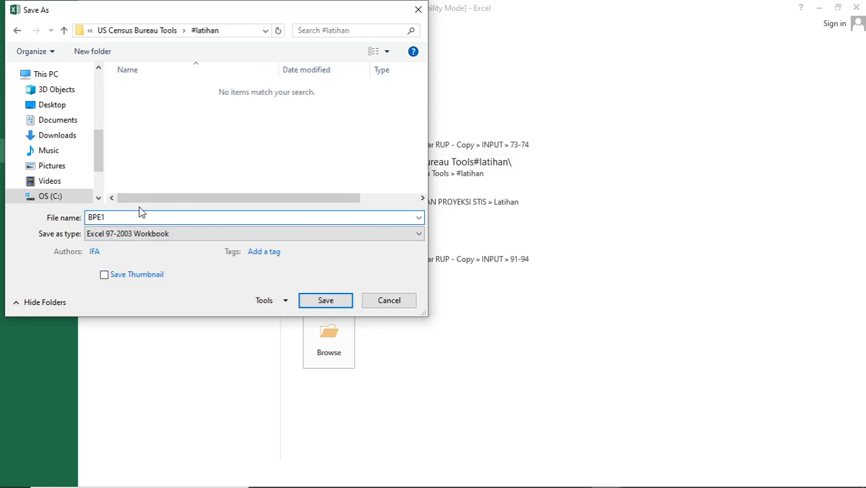
text(_Sultra)
key(Return)
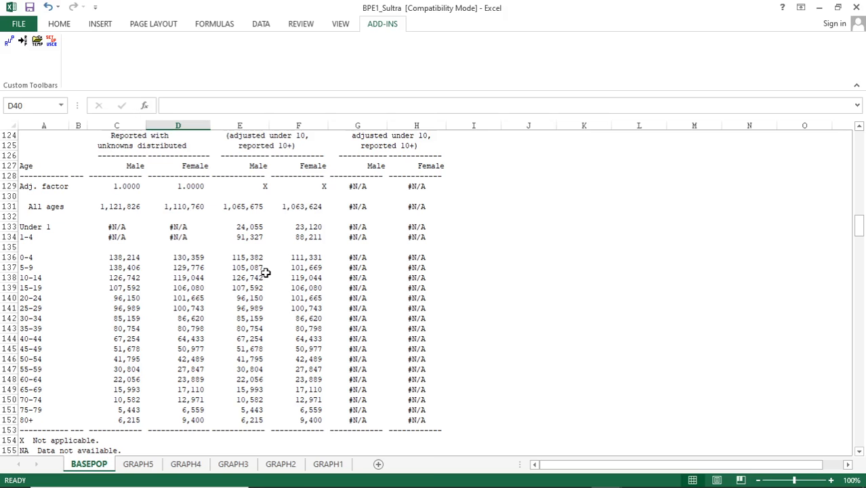
- Open the MOVEPOP template from the AGE STRUCTURE folder of the population analysis templates
scroll(264, 274, up, 15)
scroll(264, 275, up, 20)
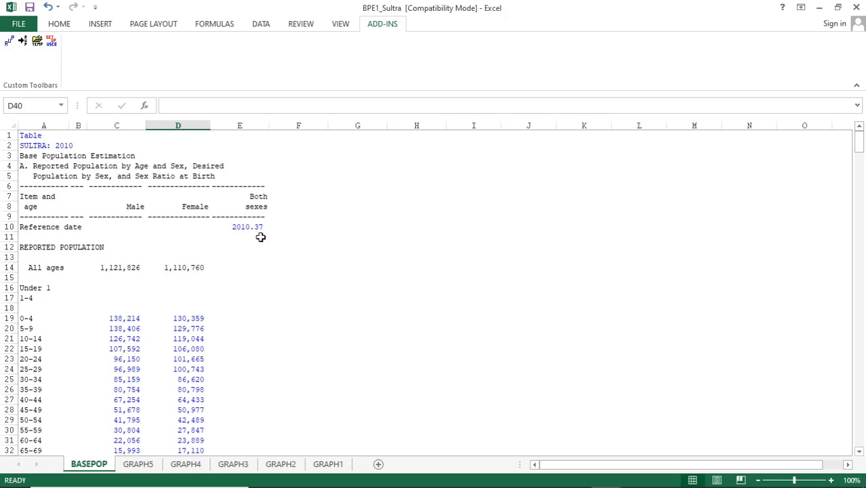
click(38, 42)
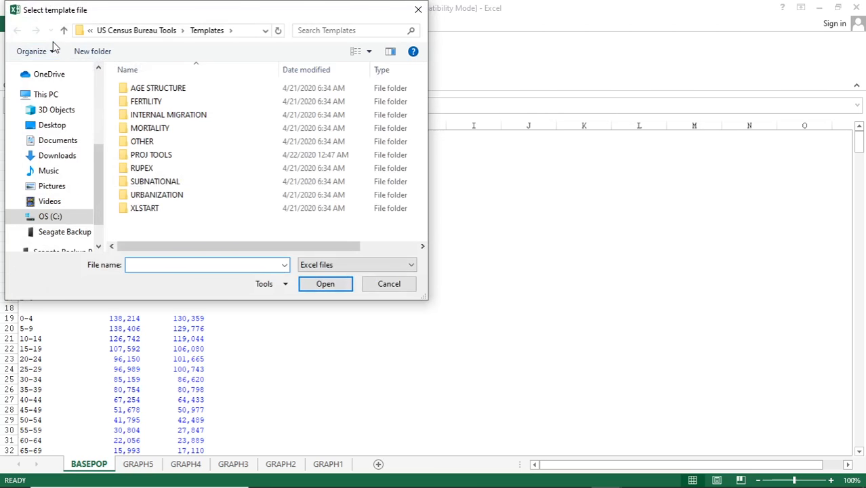
double_click(160, 156)
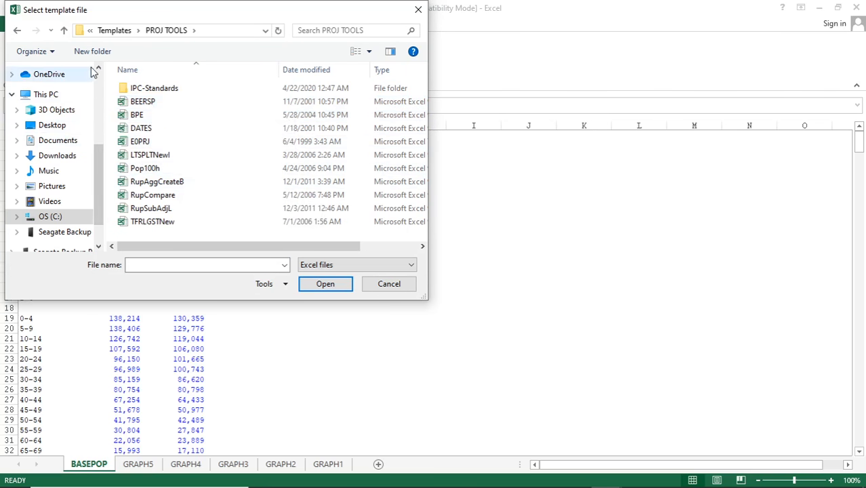
click(114, 32)
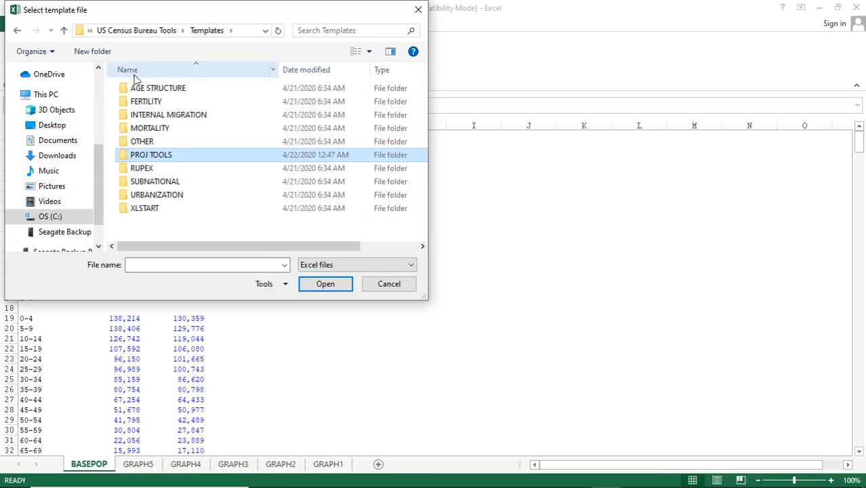
double_click(168, 93)
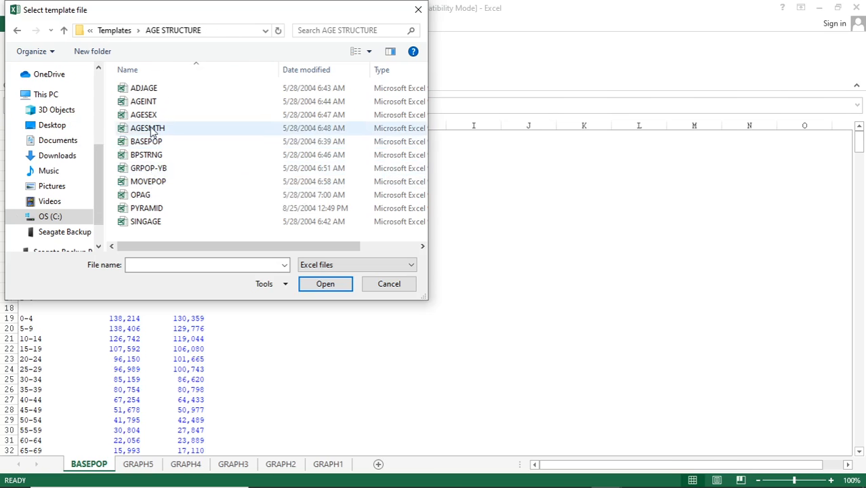
double_click(155, 183)
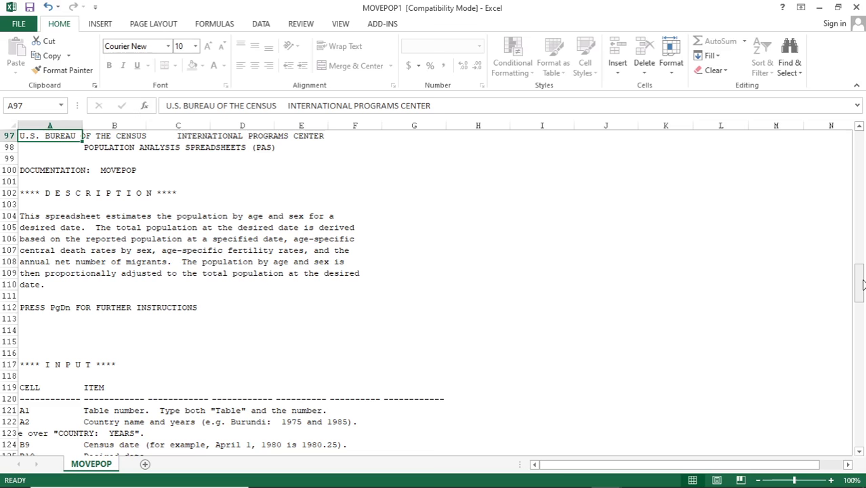
- Examine the MOVEPOP input table with dates, population by age and sex, death rates, fertility rates and net migrants
drag(862, 284, 862, 145)
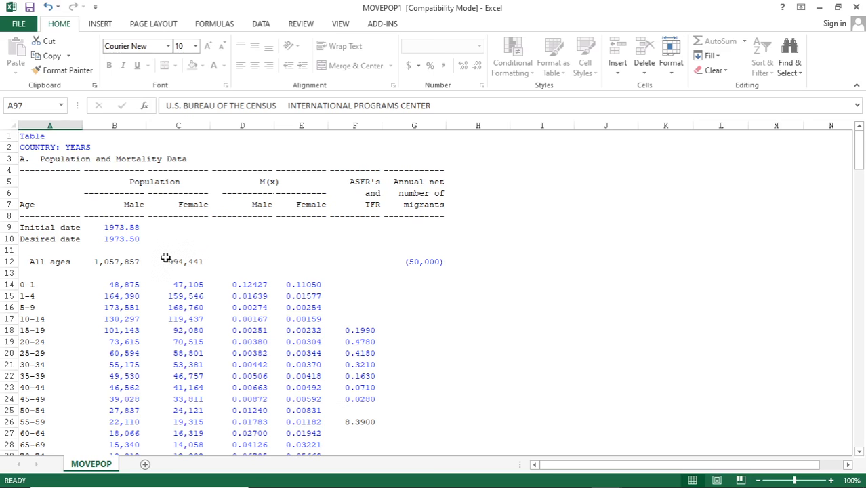
scroll(165, 259, down, 2)
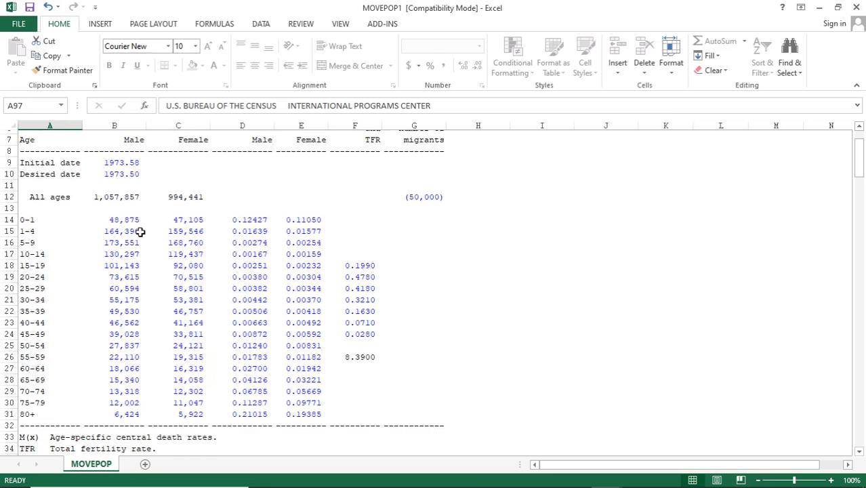
scroll(139, 226, up, 1)
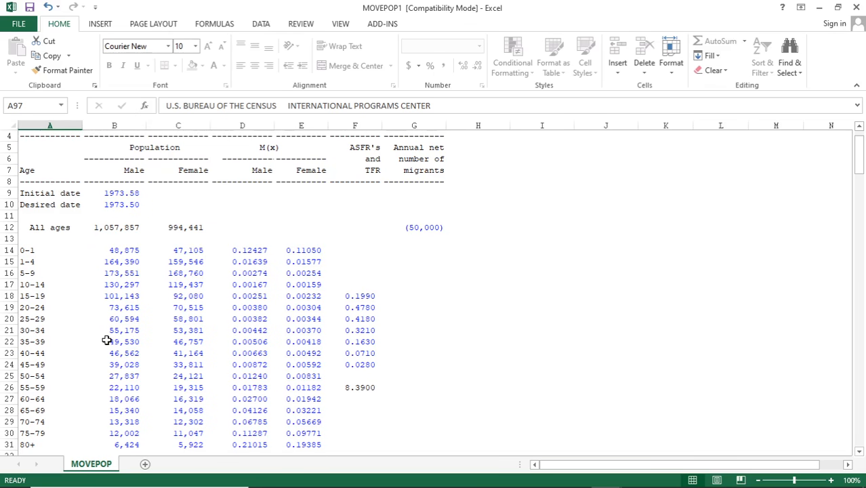
scroll(107, 340, down, 1)
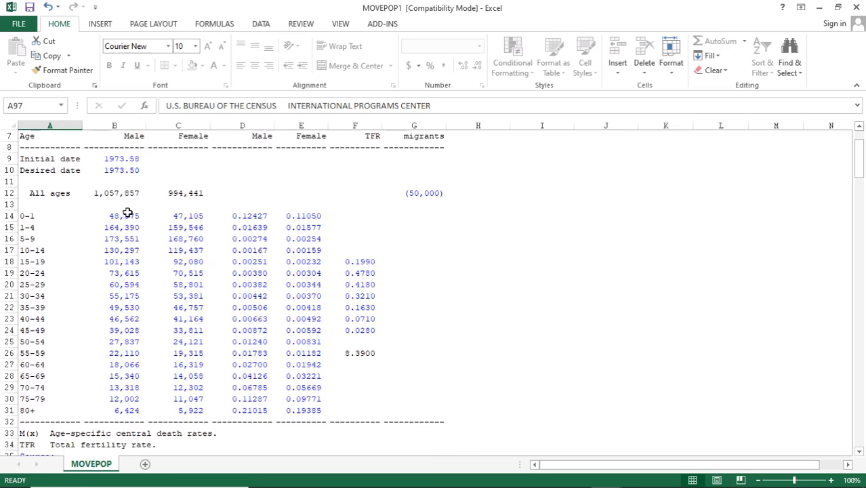
scroll(159, 263, up, 1)
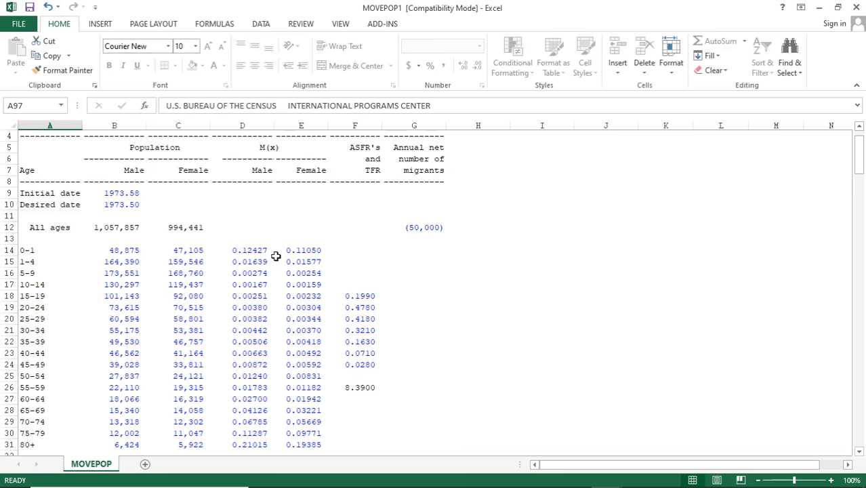
scroll(276, 255, up, 1)
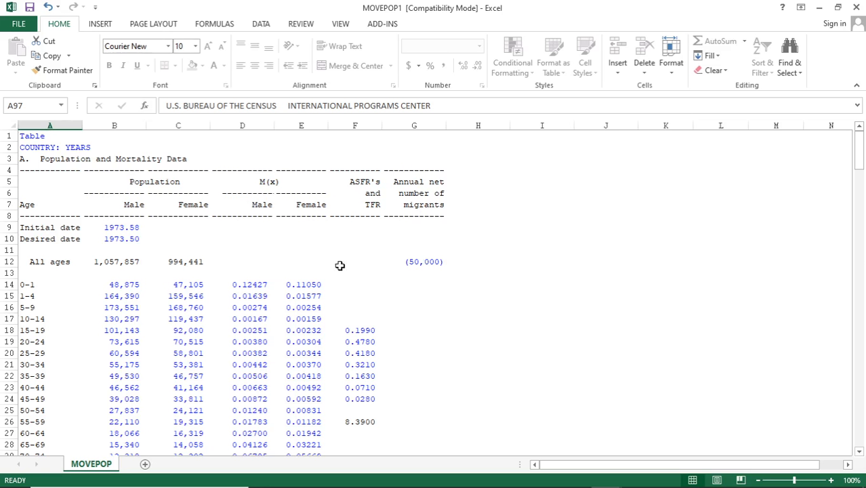
- Replace the country and years placeholder in A2 with "Sultra: 2010"
click(39, 148)
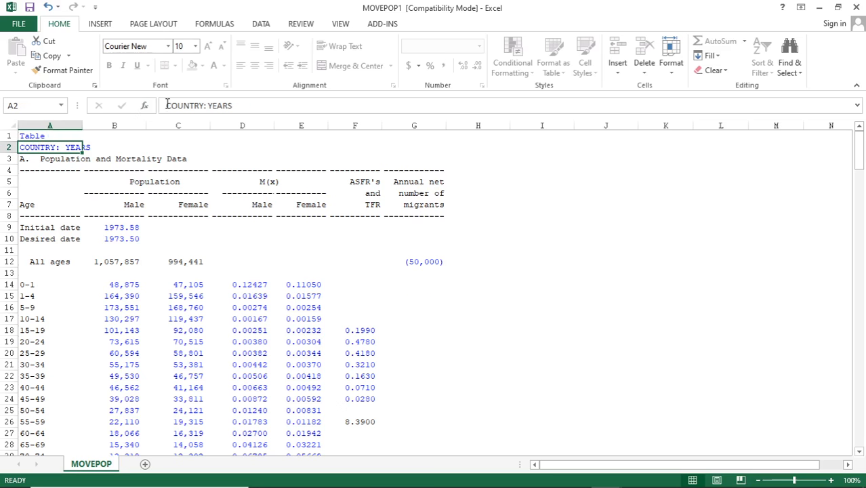
drag(166, 105, 204, 103)
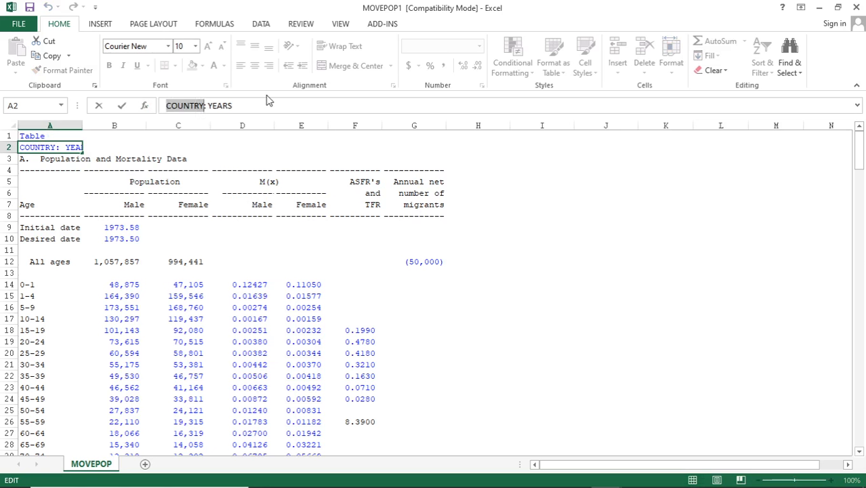
text(Sultra)
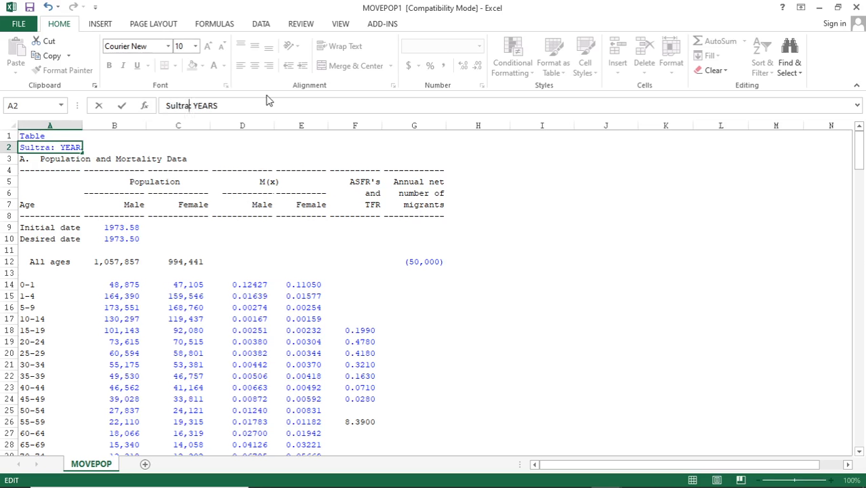
key(shift+End)
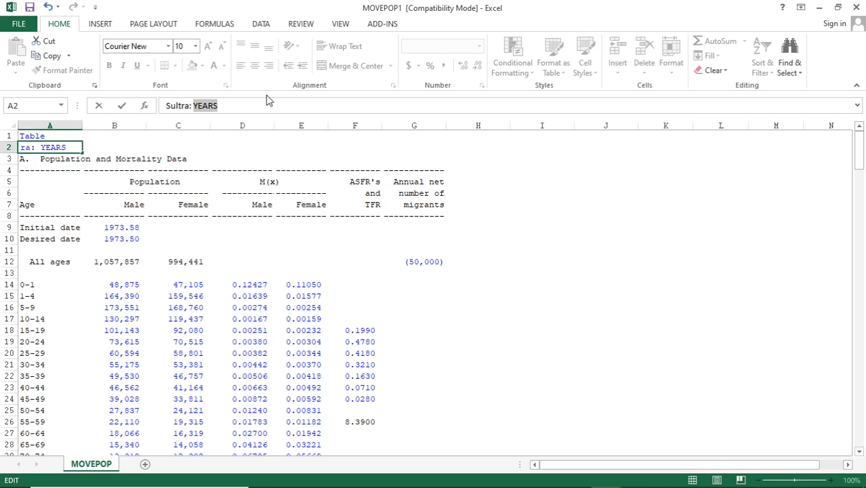
text(2010)
key(Return)
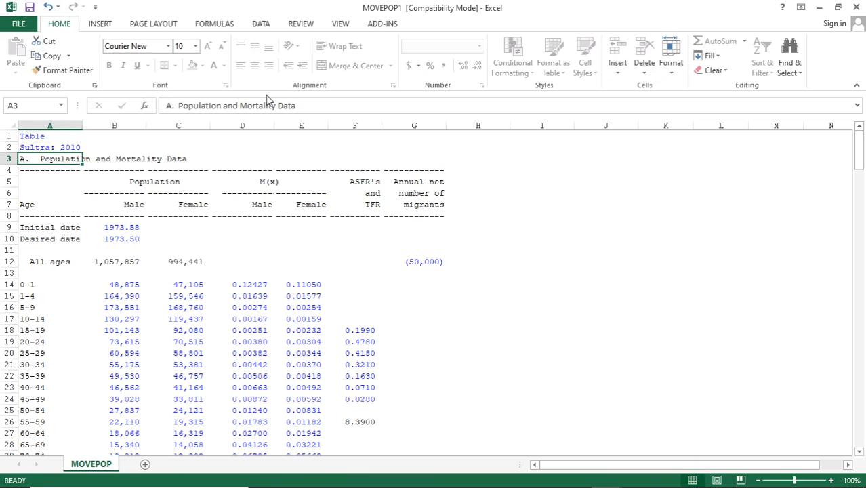
- Copy the SP 2010 decimal reference date from E7 of the DATES1 workbook into the Initial date cell B9 of MOVEPOP1
click(125, 228)
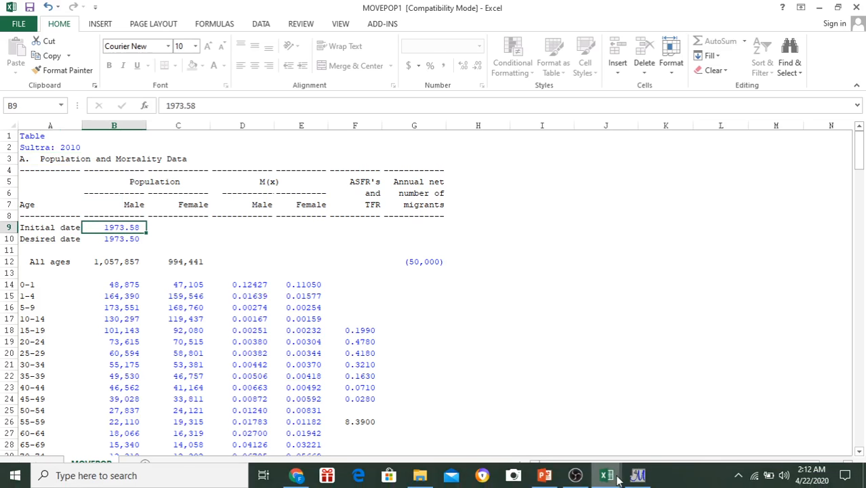
click(617, 480)
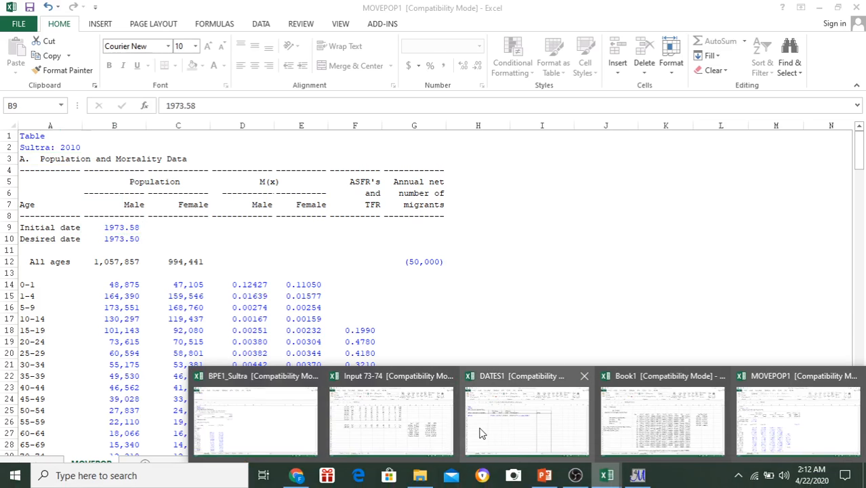
click(547, 430)
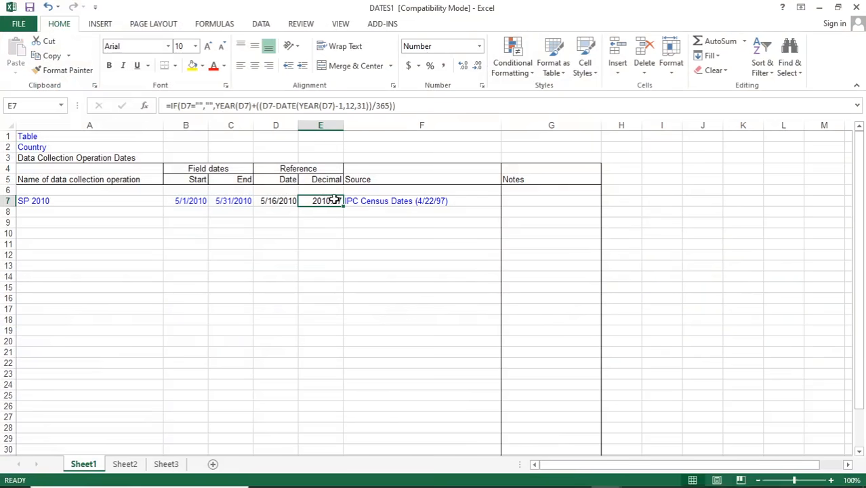
right_click(334, 200)
click(374, 227)
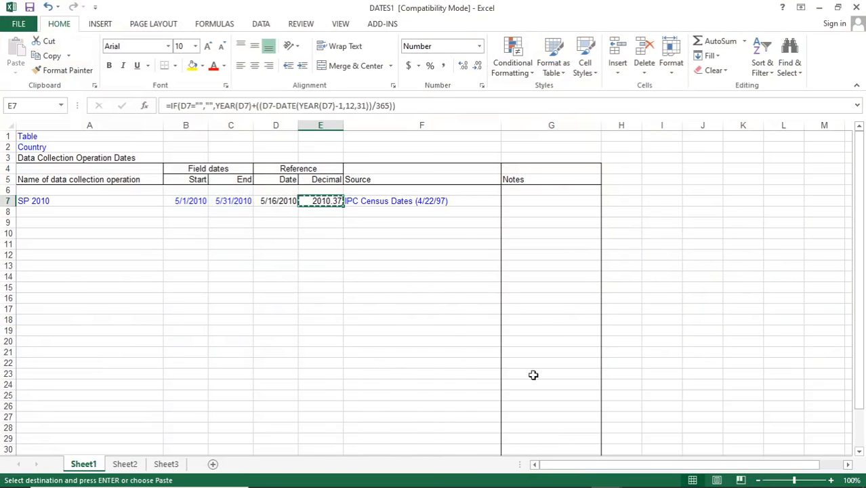
click(607, 476)
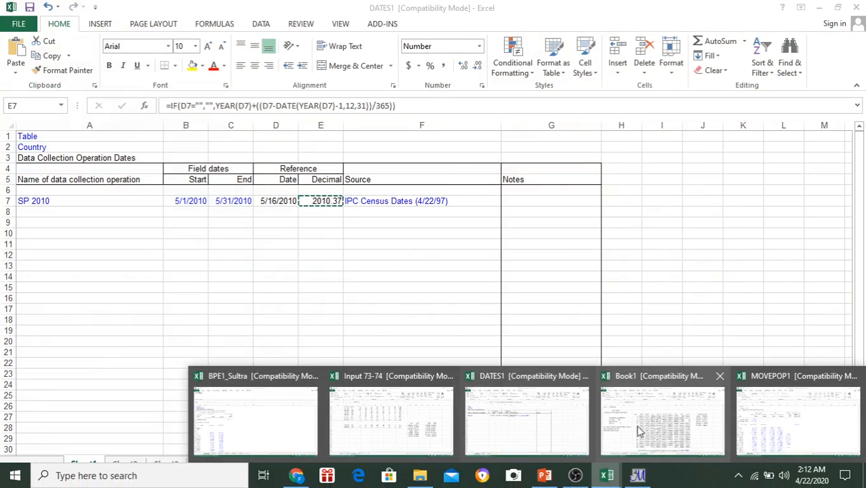
click(763, 418)
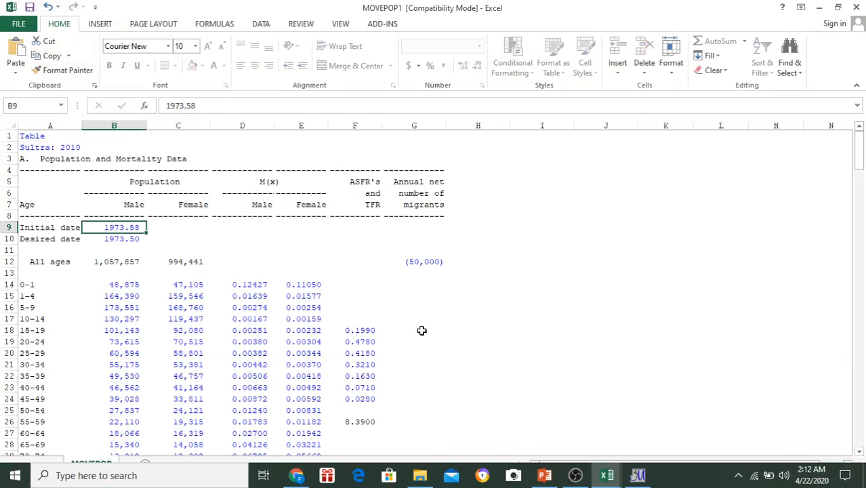
right_click(113, 227)
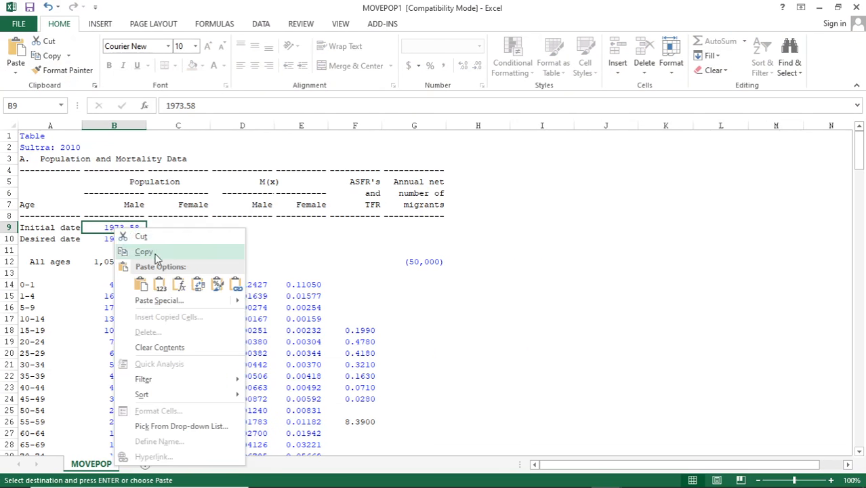
click(139, 283)
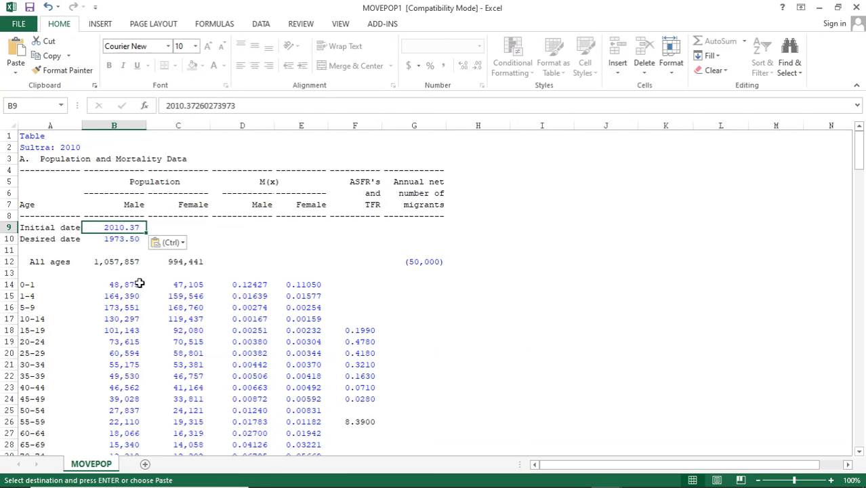
- Set the Desired date in B10 to 2010.5
click(125, 242)
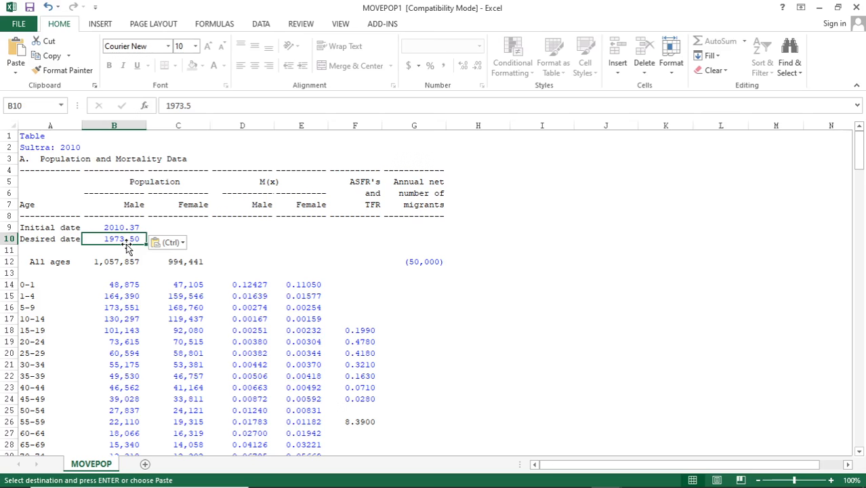
key(Escape)
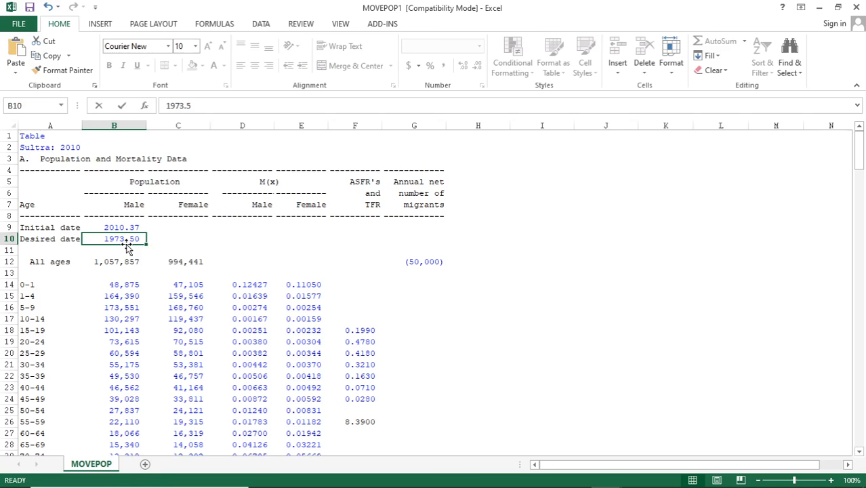
text(2010.)
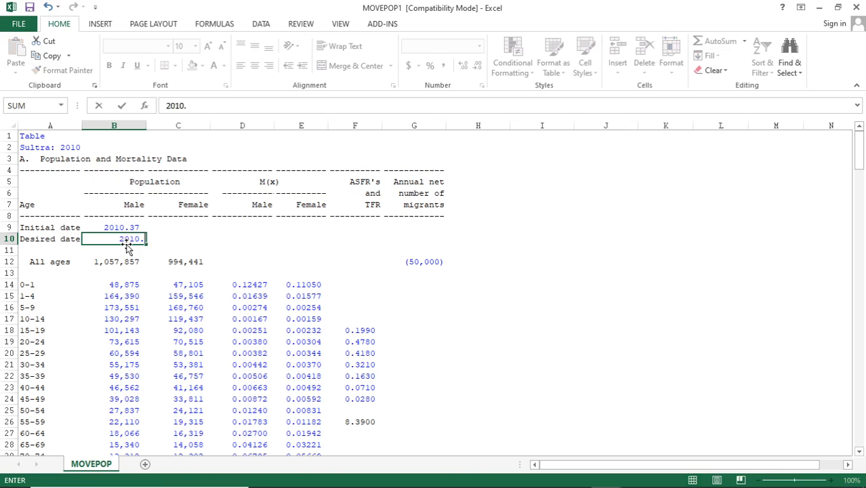
text(5)
key(Return)
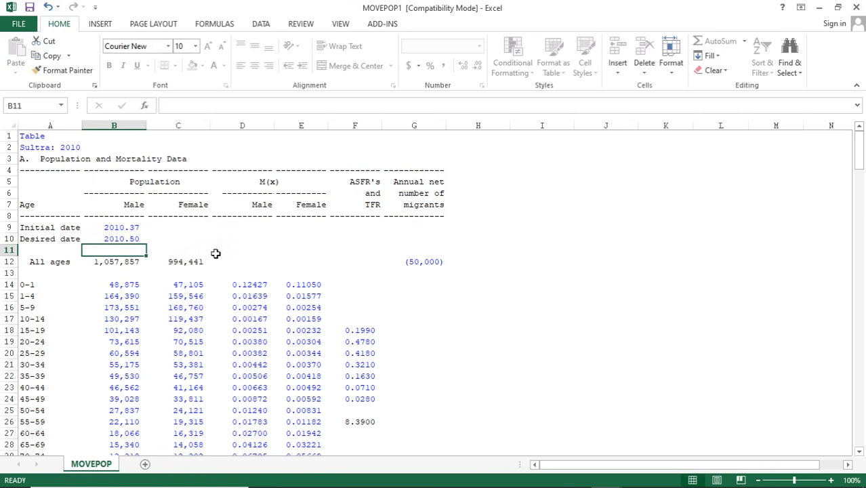
- Review the age group rows of the Male population column, starting from 0-1 in B14
scroll(193, 254, down, 2)
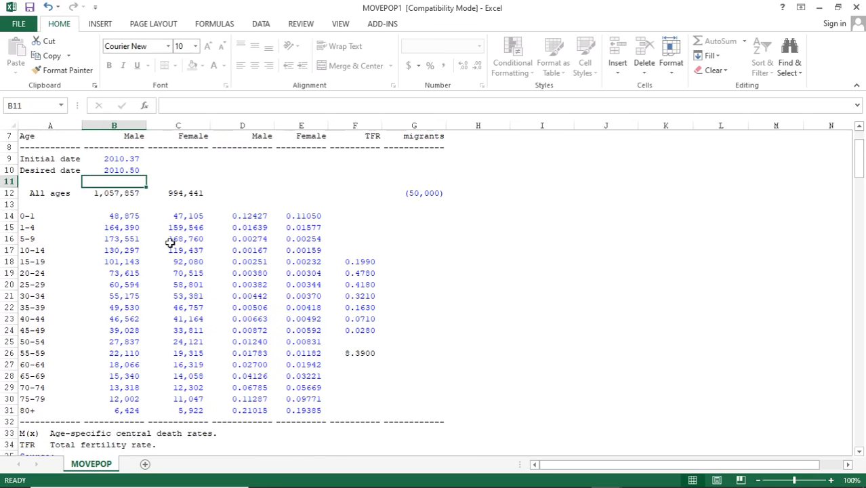
click(135, 216)
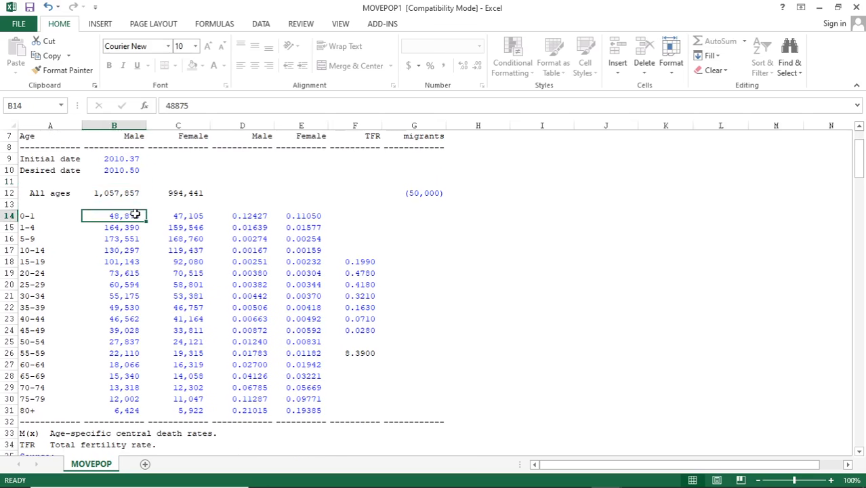
key(Down)
key(Down)
key(Down)
key(Down)
key(Up)
key(Up)
key(Up)
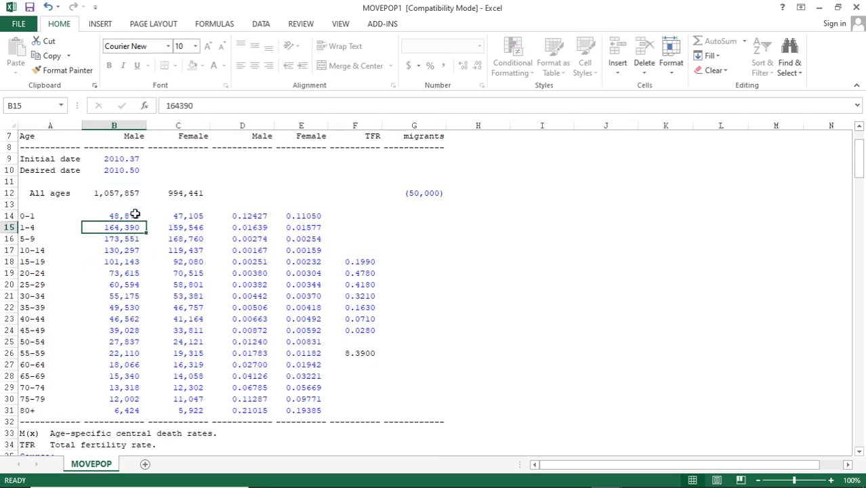
key(Up)
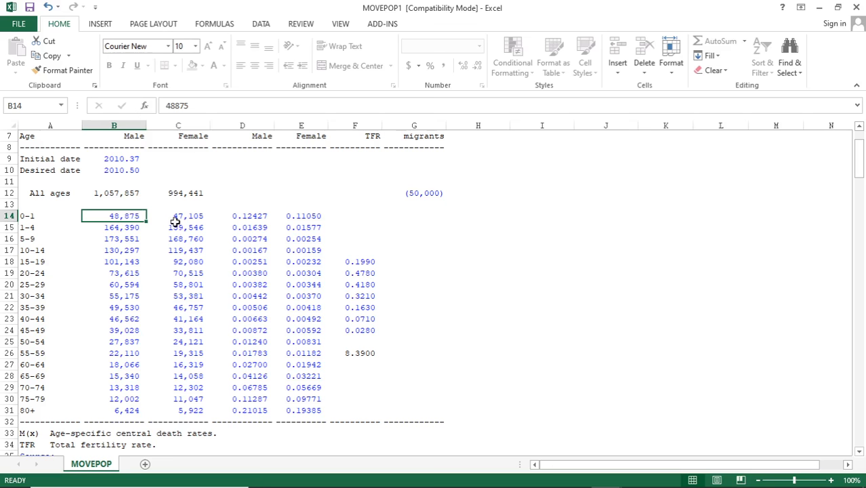
- Locate table D, Reported and Adjusted Populations by Age and Sex, on the BASEPOP sheet of the BPE1_Sultra workbook
mouse_move(586, 485)
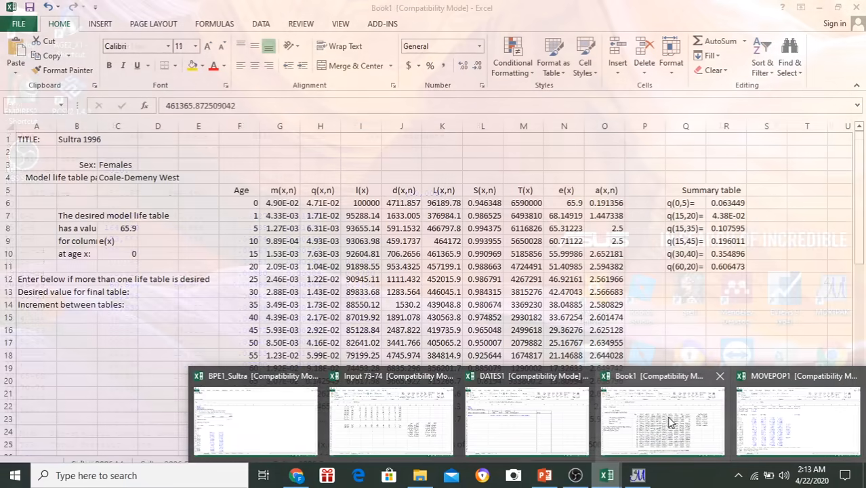
click(668, 421)
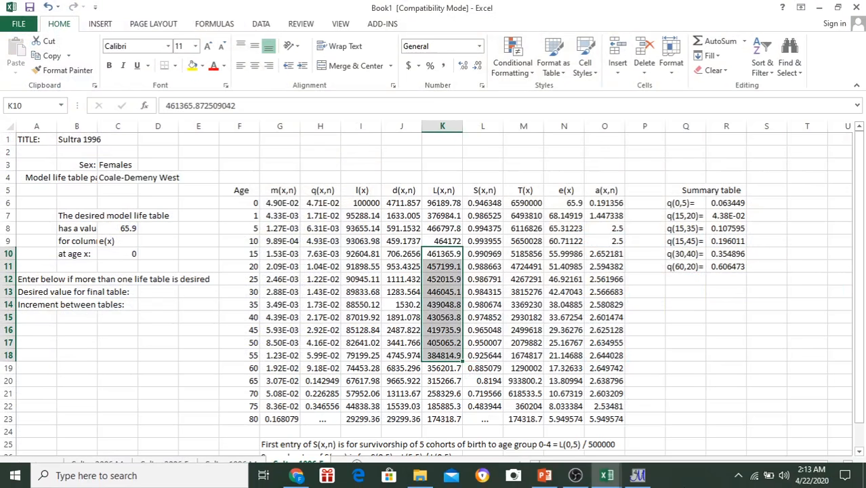
click(606, 475)
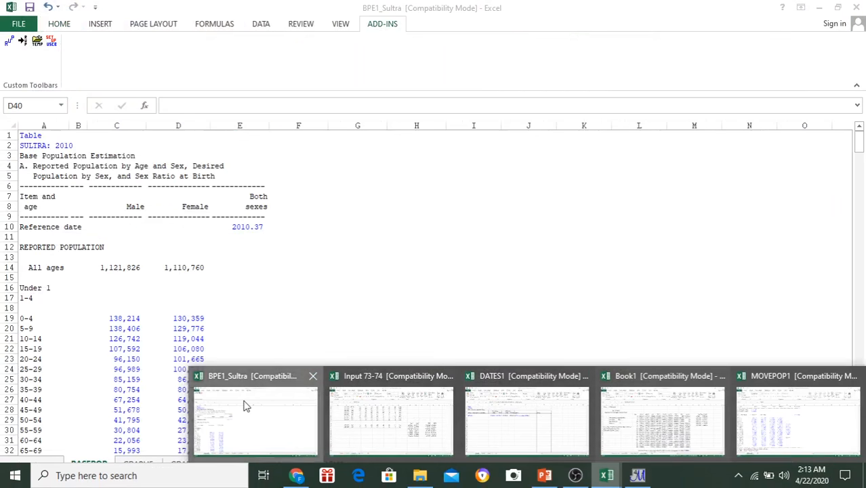
click(246, 403)
scroll(300, 231, down, 20)
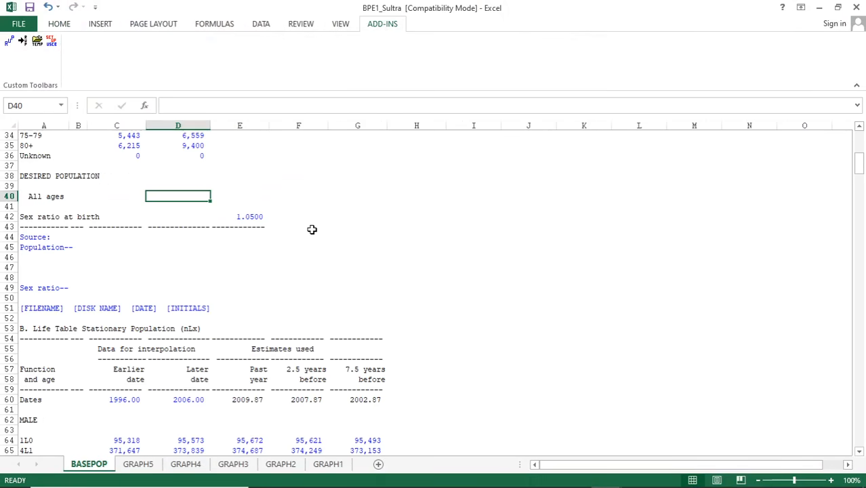
scroll(317, 244, down, 8)
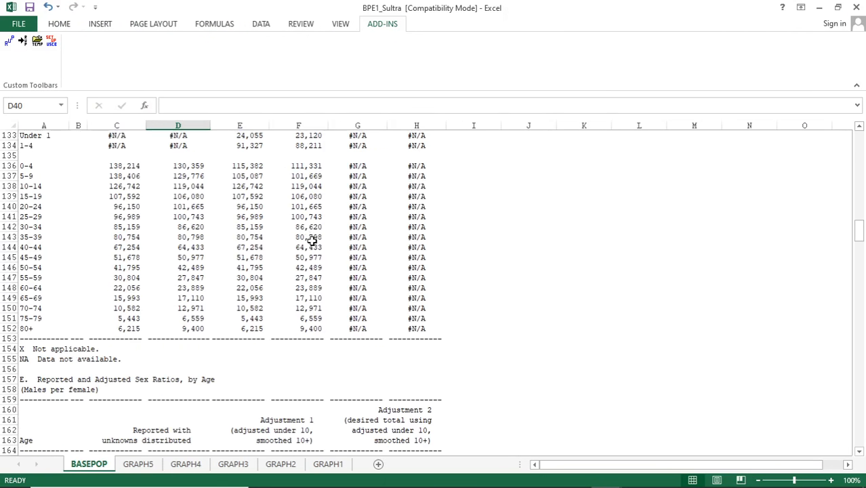
scroll(309, 236, up, 2)
scroll(302, 231, up, 3)
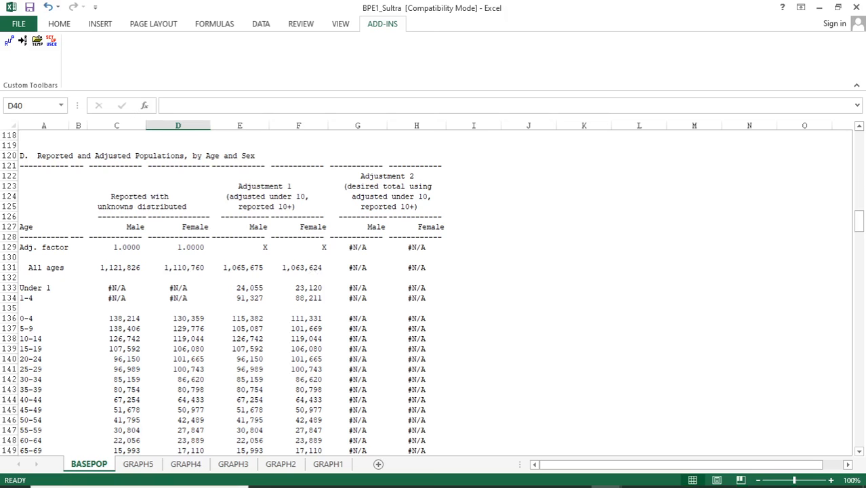
click(606, 475)
mouse_move(754, 444)
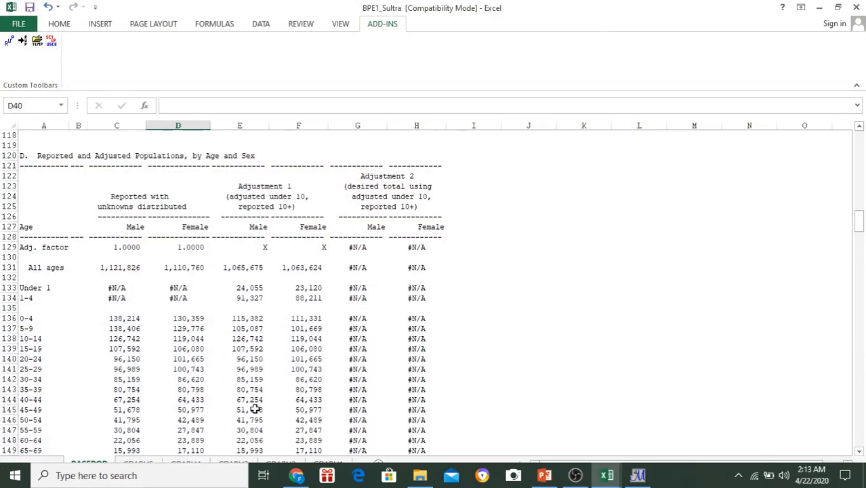
- Copy the Adjustment 1 male and female populations under 1 and 1-4 (E133:F134) and paste them as values at B14 in MOVEPOP1
click(255, 409)
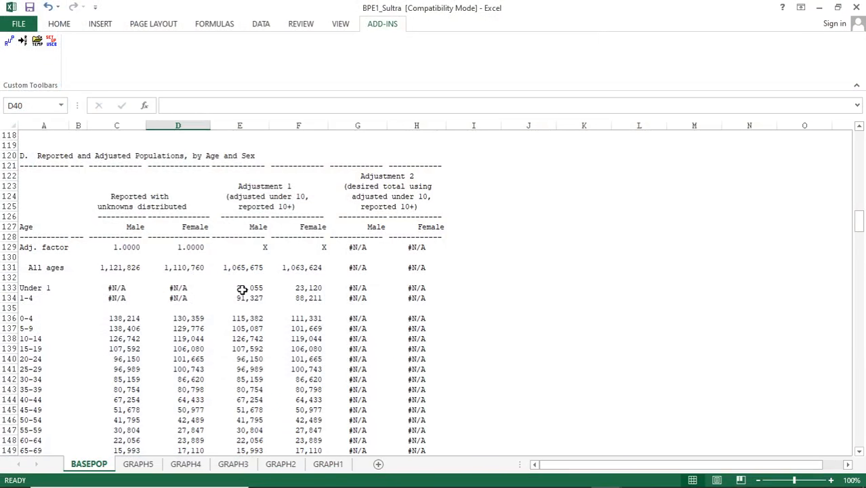
drag(242, 289, 304, 299)
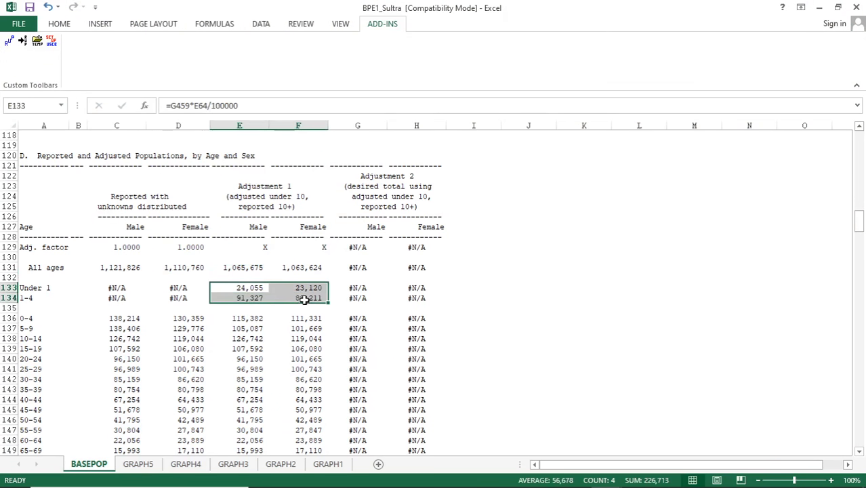
right_click(304, 293)
click(336, 82)
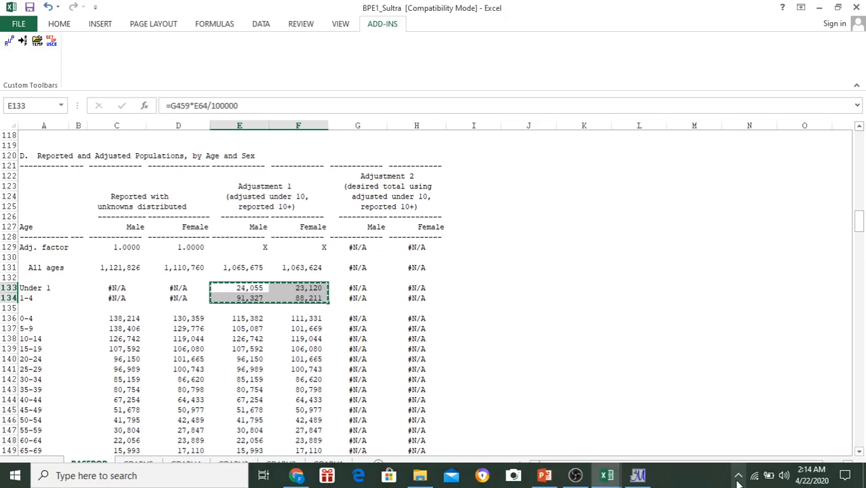
mouse_move(606, 474)
click(770, 398)
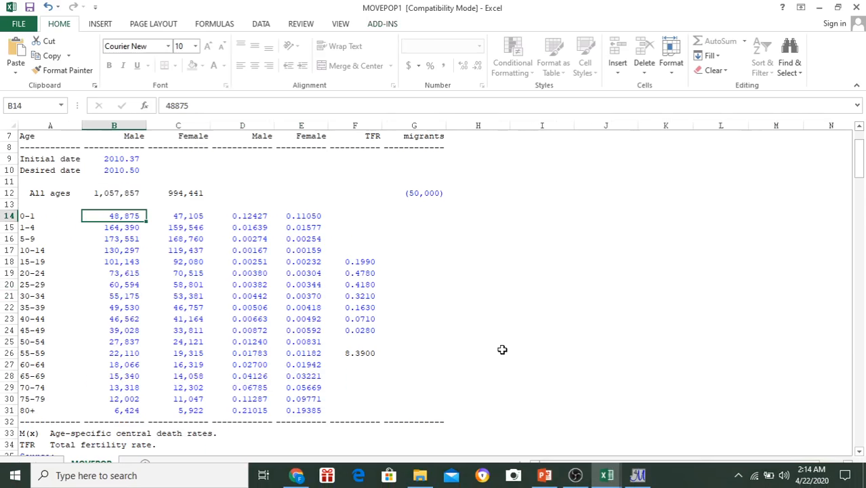
right_click(115, 222)
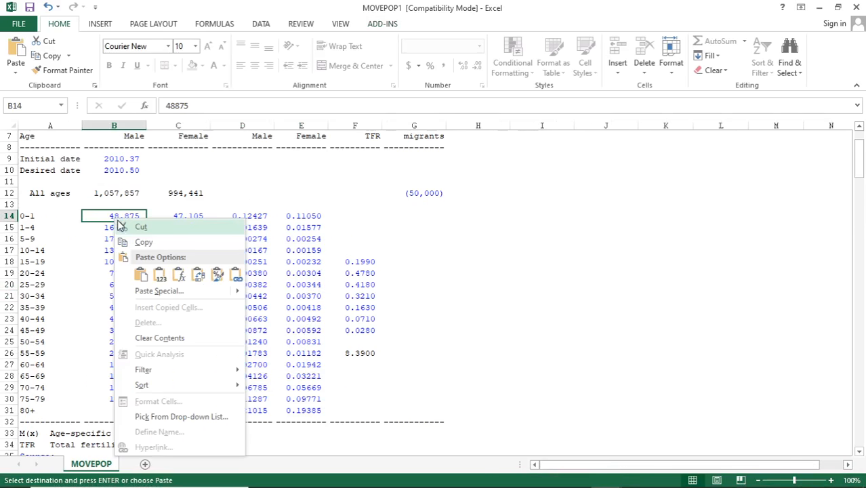
click(160, 273)
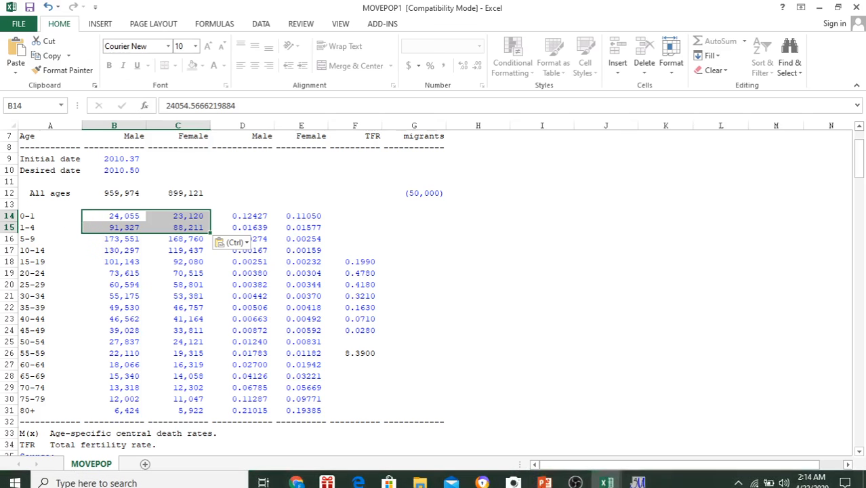
- Copy the Adjustment 1 male and female populations aged 5-9 to 80+ (E137:F152) from BPE1_Sultra and paste them as values at B16 in MOVEPOP1
click(605, 468)
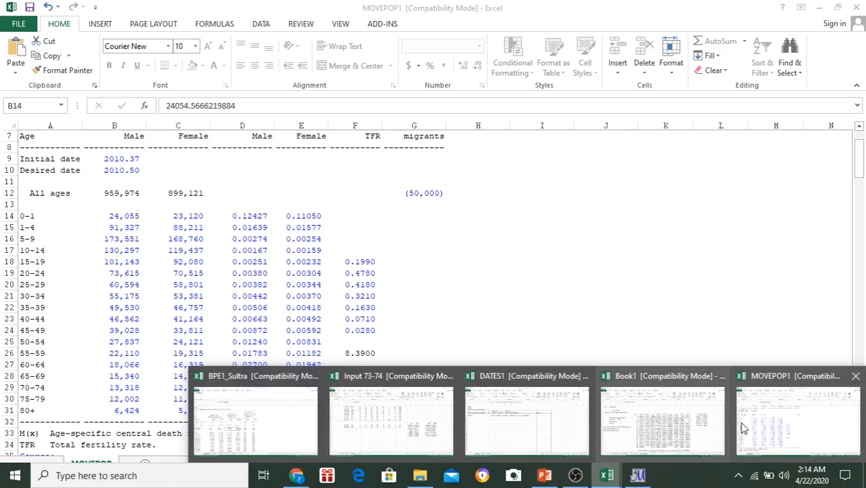
click(264, 413)
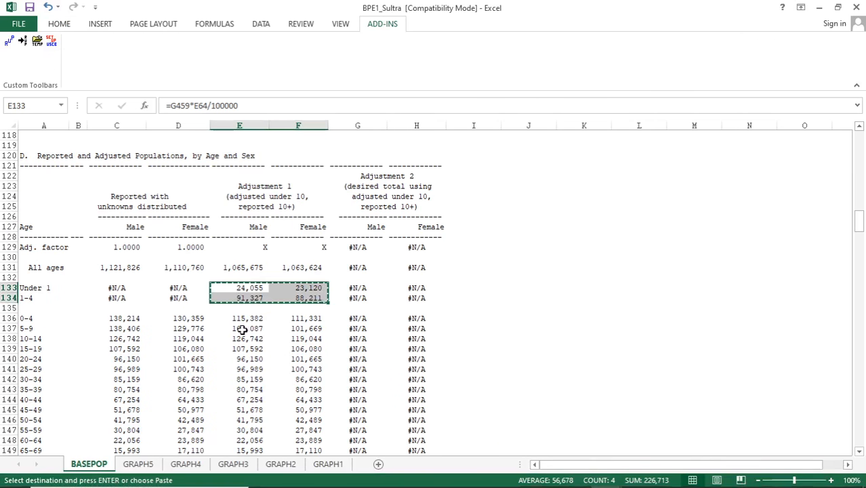
drag(245, 328, 309, 420)
right_click(277, 336)
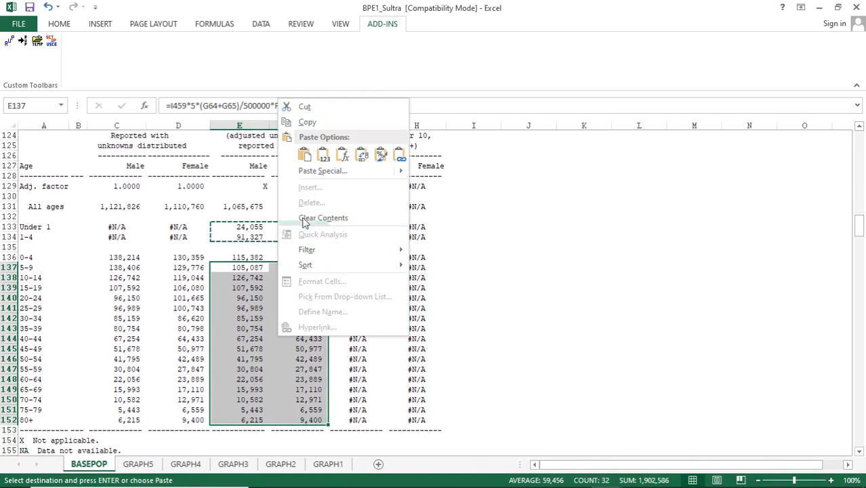
click(307, 121)
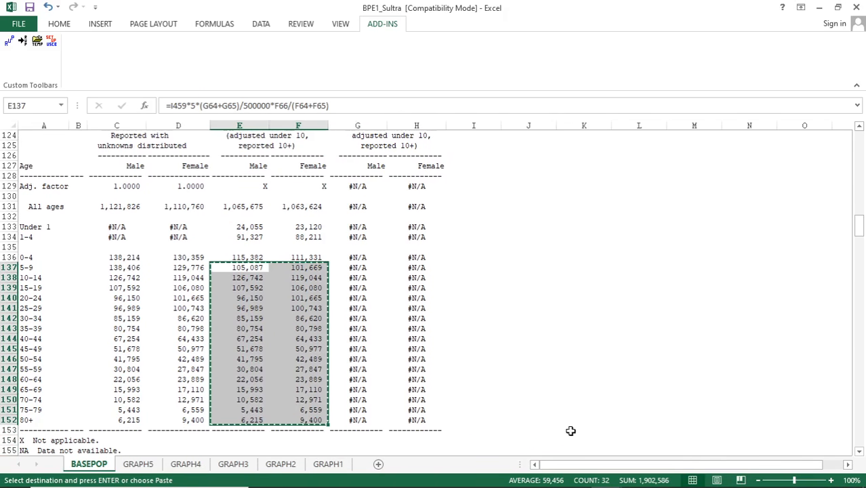
click(606, 474)
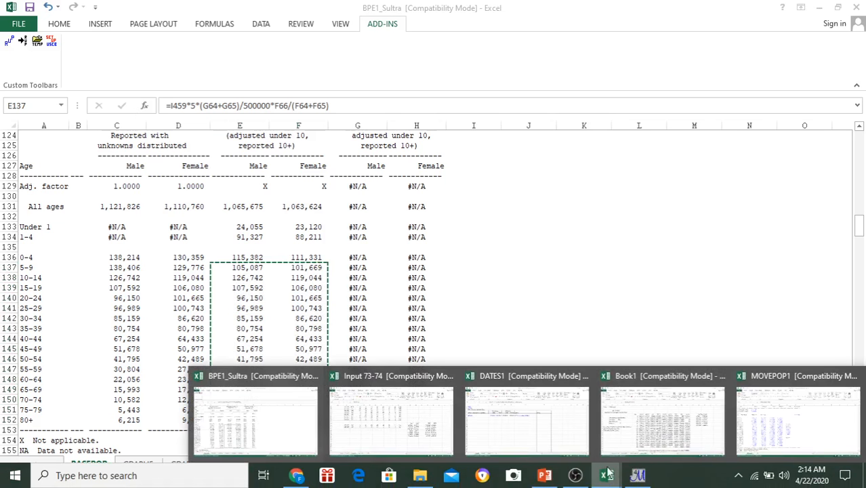
click(797, 422)
click(129, 241)
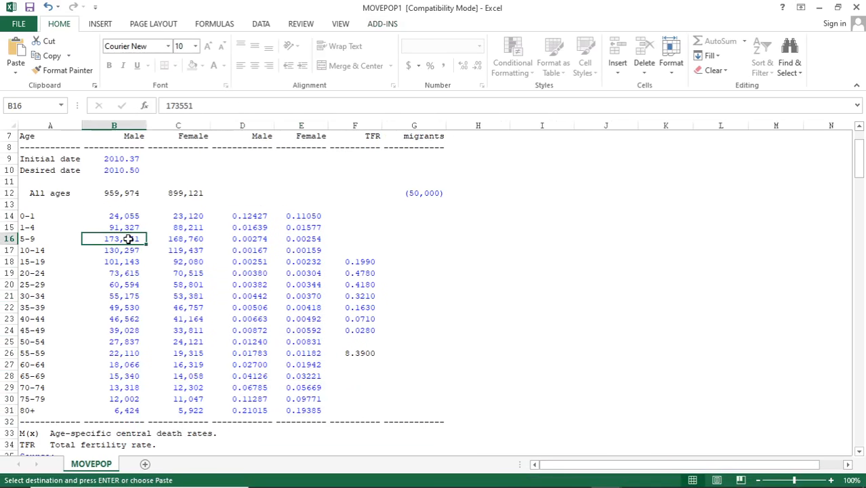
right_click(130, 241)
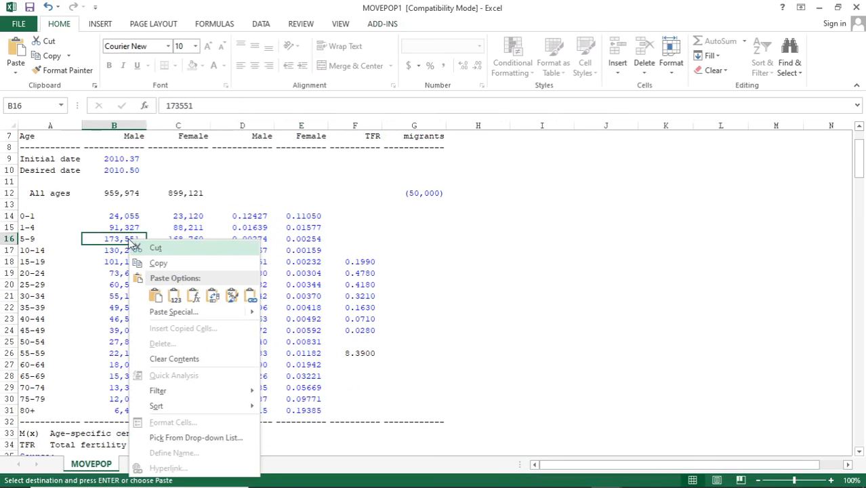
click(174, 297)
- Copy the male m(x,n) death rates for all ages (G6:G23) from the Sultra 2006 M sheet of the Book1 workbook
scroll(355, 299, up, 2)
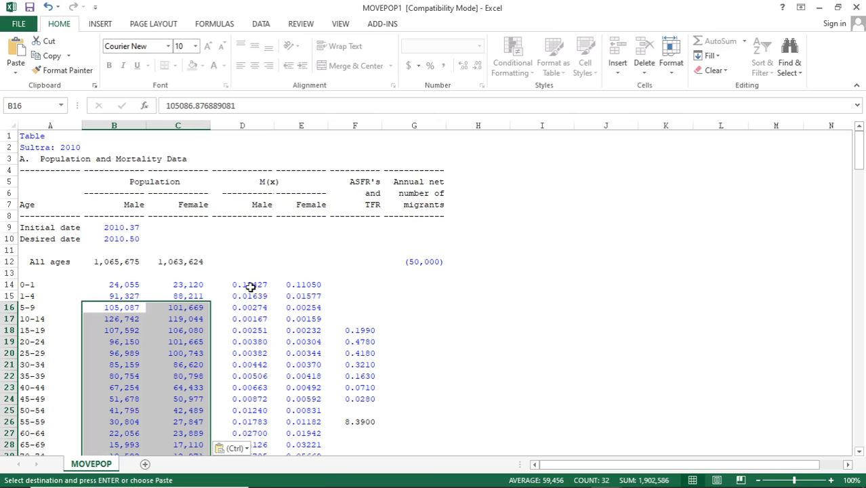
drag(250, 286, 304, 287)
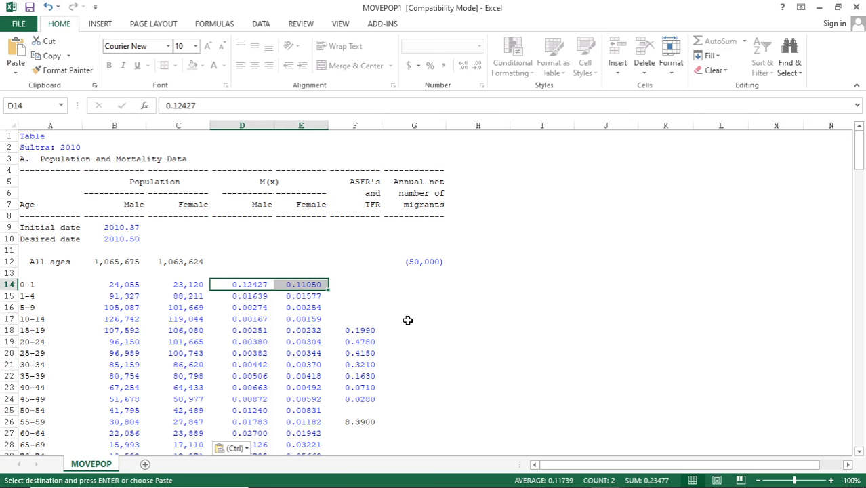
mouse_move(693, 487)
click(608, 472)
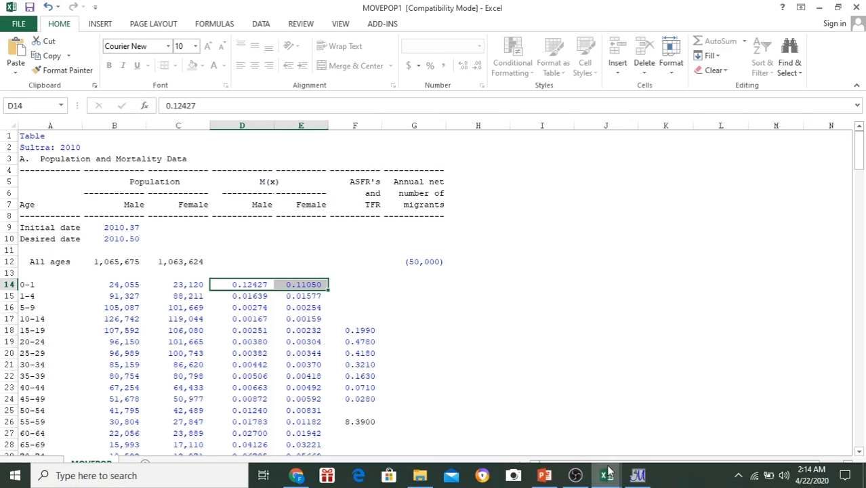
click(643, 416)
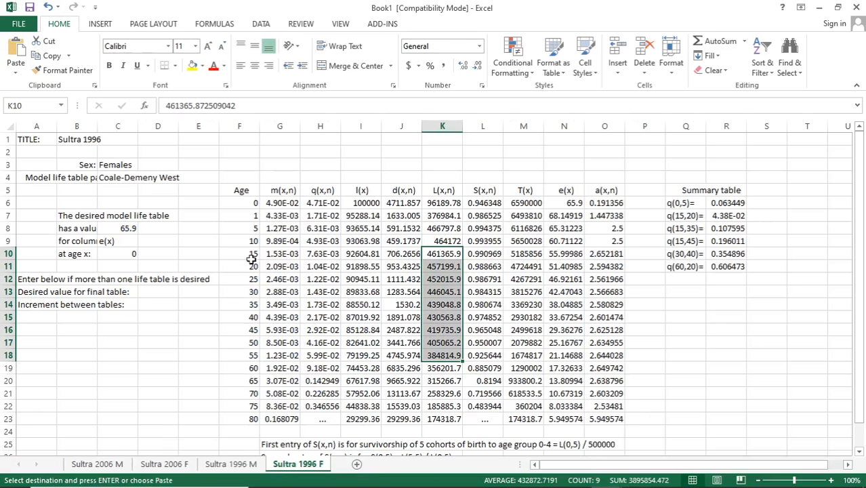
click(285, 201)
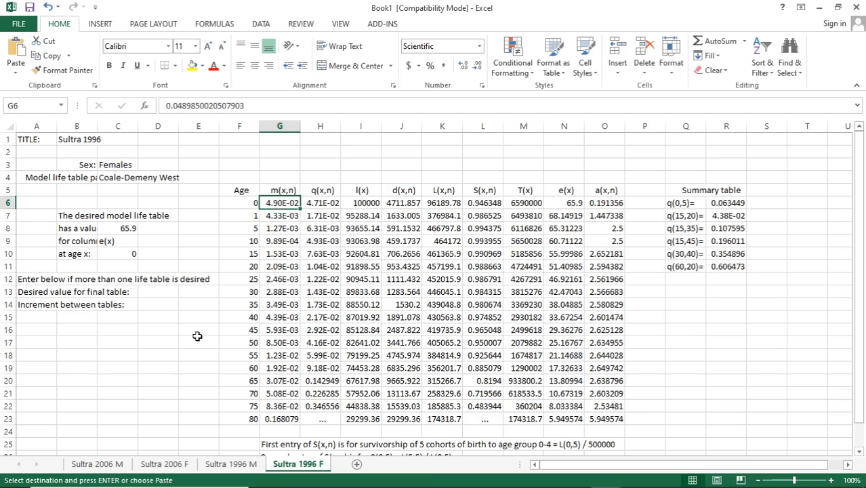
click(101, 464)
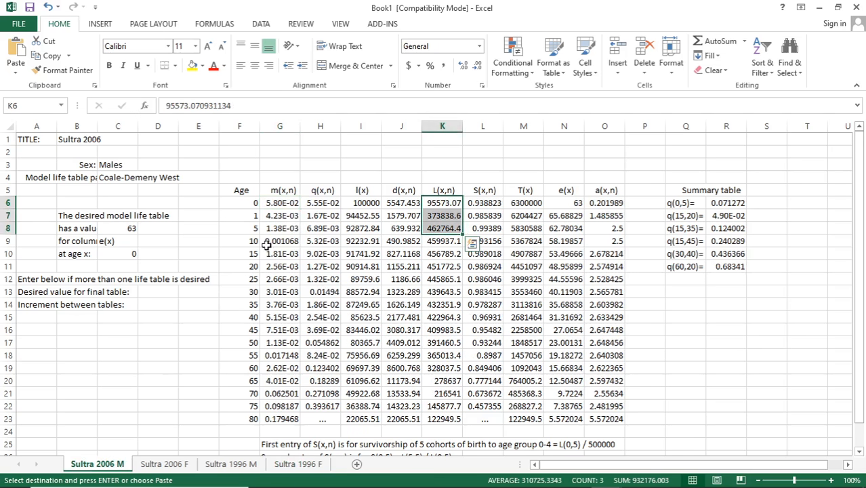
click(273, 203)
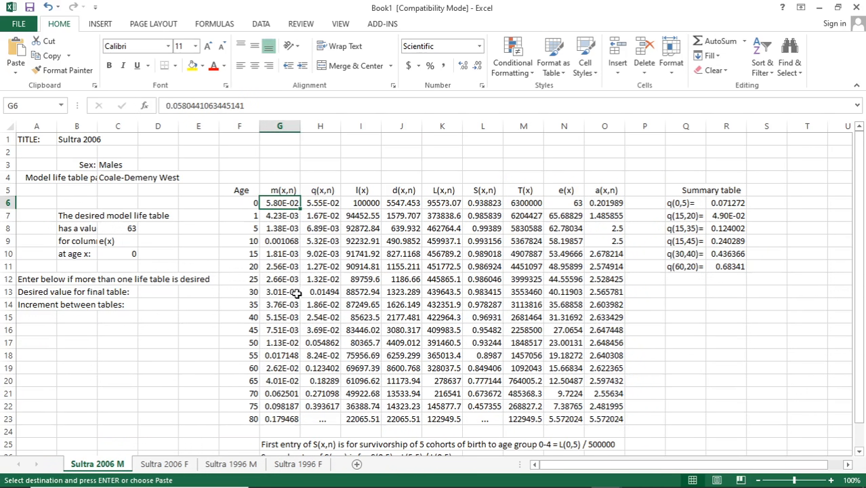
scroll(263, 328, down, 2)
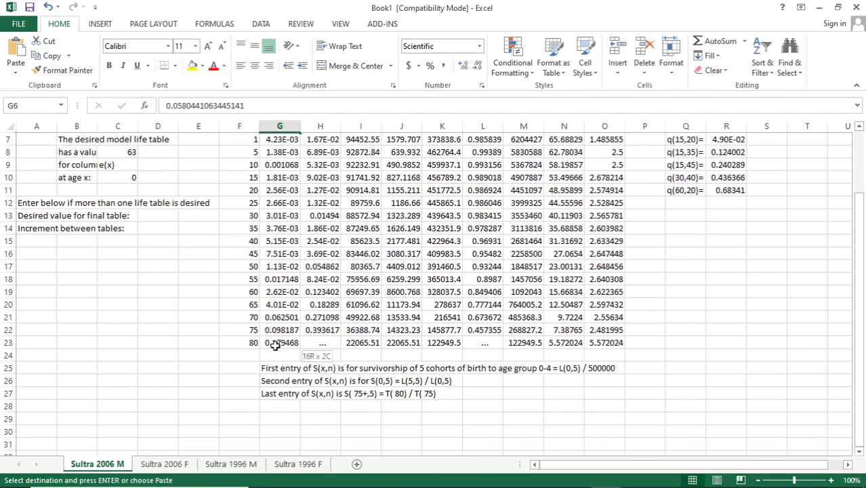
shift+click(274, 343)
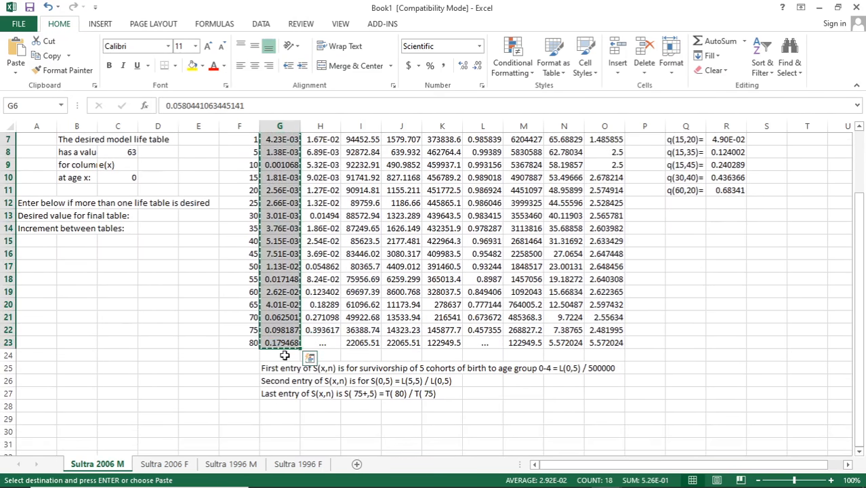
- Paste the copied male death rates as values into the Male M(x) column of MOVEPOP1, starting at D14
mouse_move(582, 468)
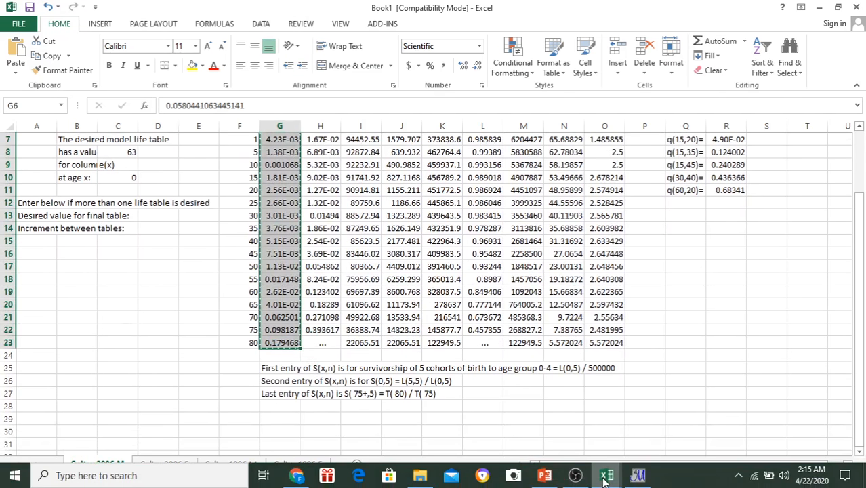
click(608, 473)
click(779, 427)
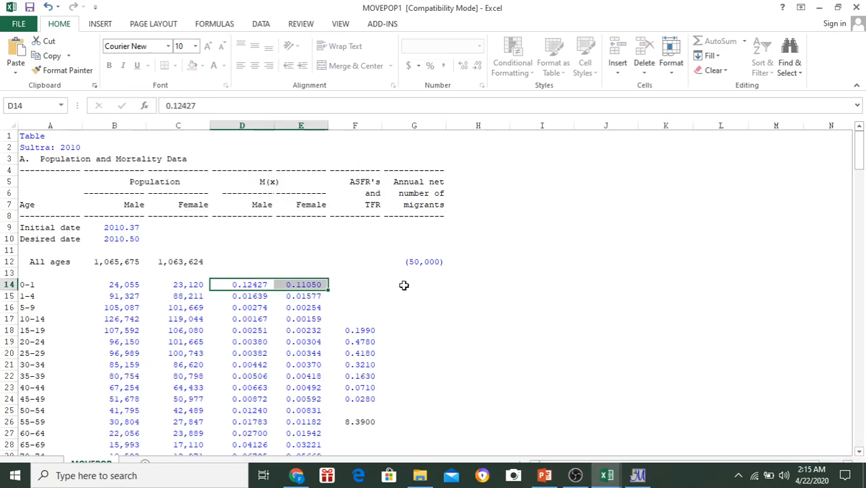
click(247, 284)
right_click(246, 284)
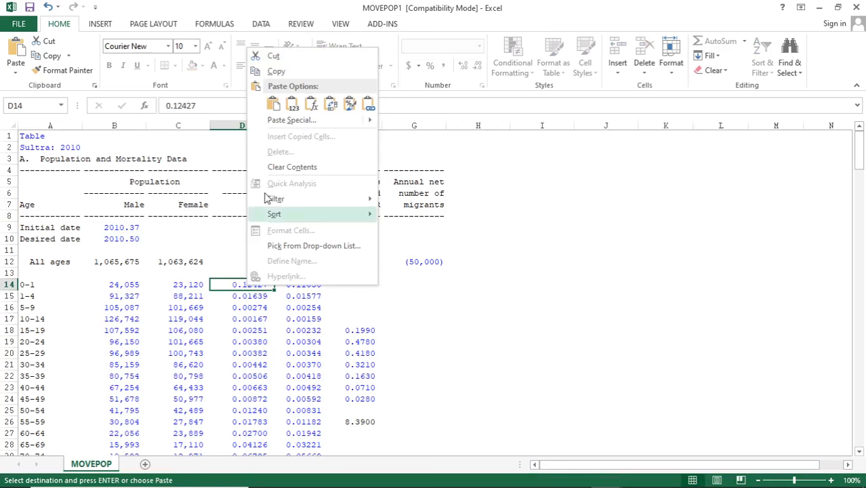
click(292, 103)
scroll(406, 276, down, 3)
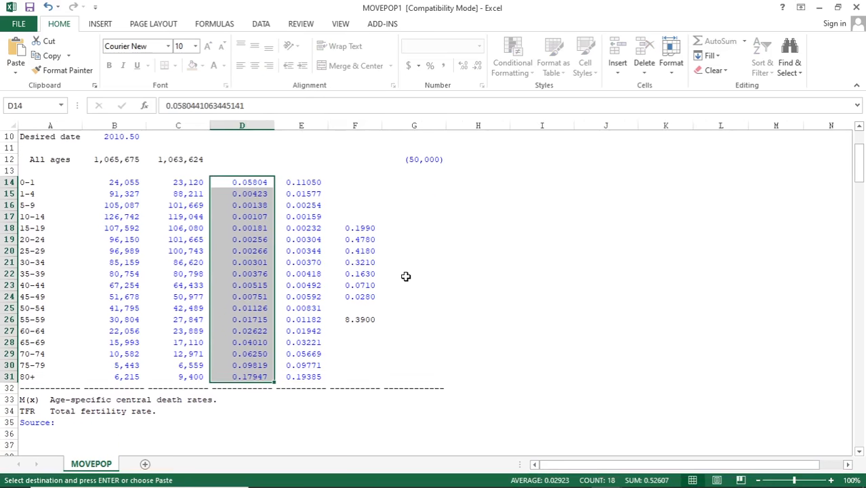
scroll(406, 276, up, 1)
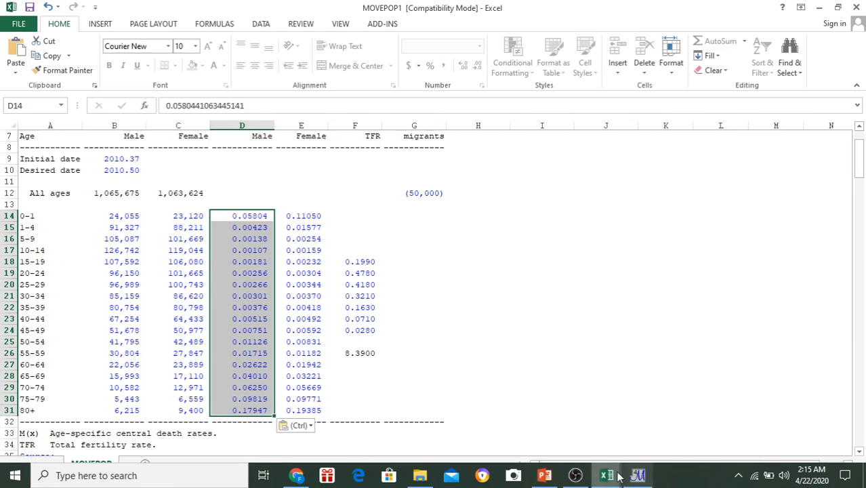
- Copy the female m(x,n) death rates for all ages (G6:G23) from the Sultra 2006 F sheet of the Book1 workbook
click(606, 481)
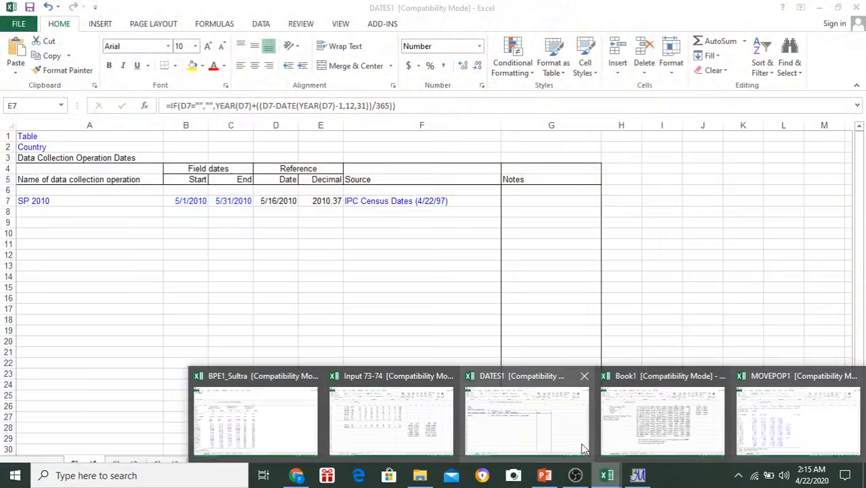
click(650, 433)
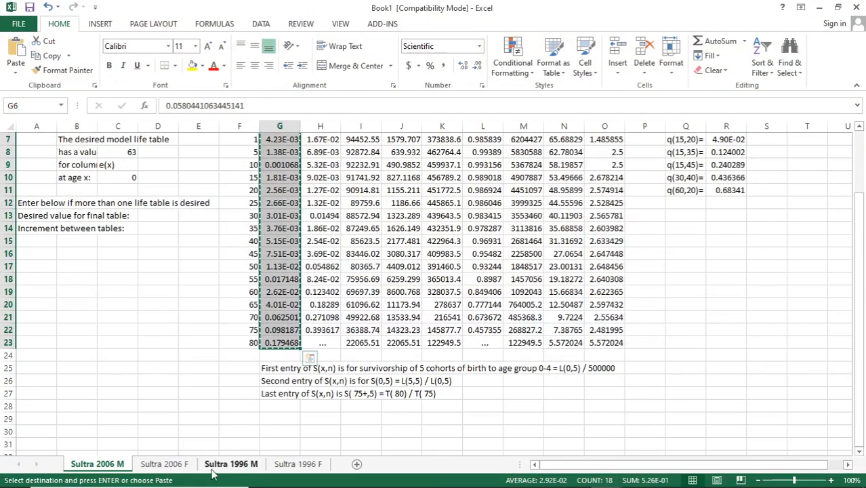
click(173, 464)
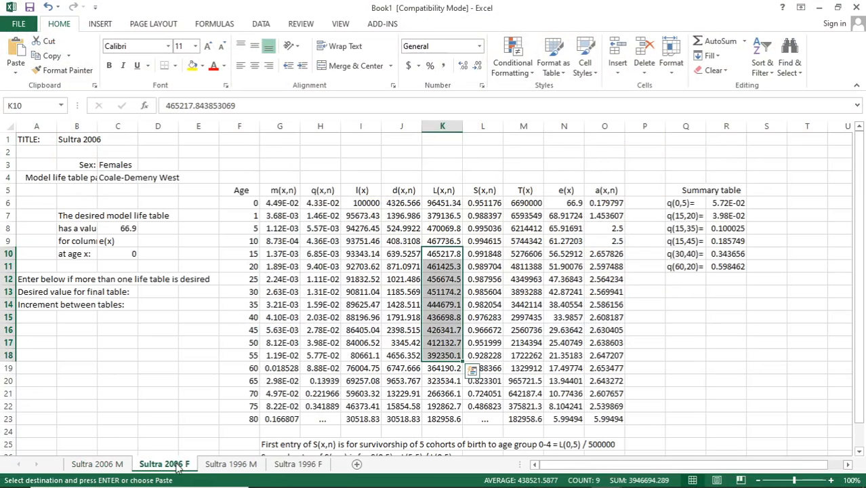
click(279, 204)
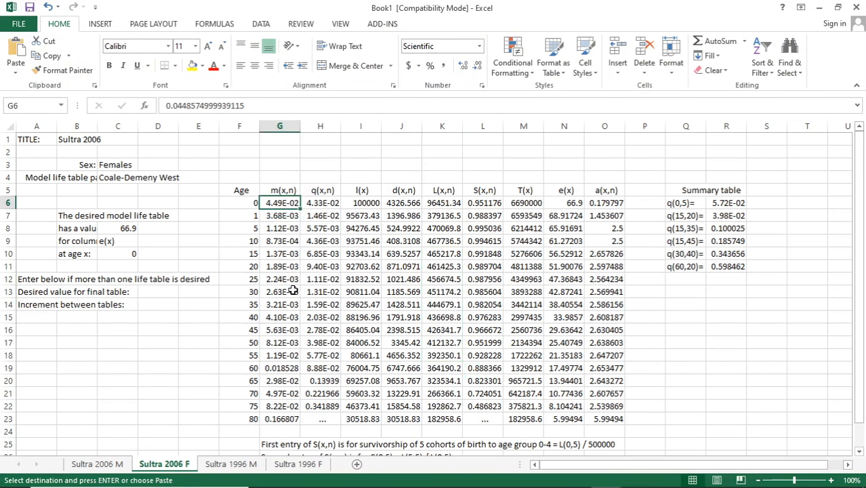
scroll(335, 317, down, 2)
shift+click(279, 343)
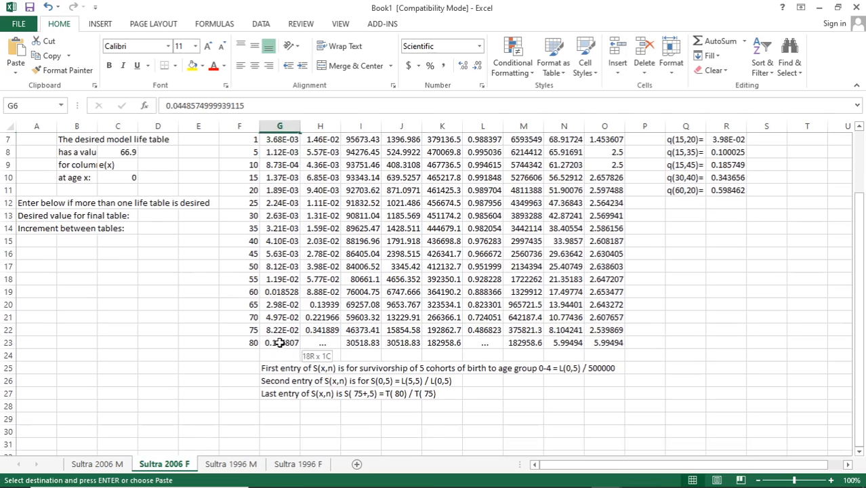
key(ctrl+c)
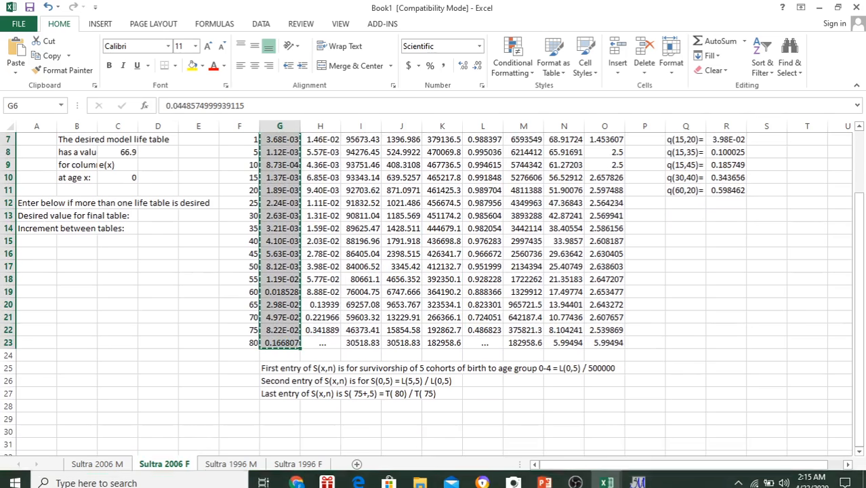
- Paste the copied female death rates as values into the Female M(x) column of MOVEPOP1, starting at E14
mouse_move(606, 472)
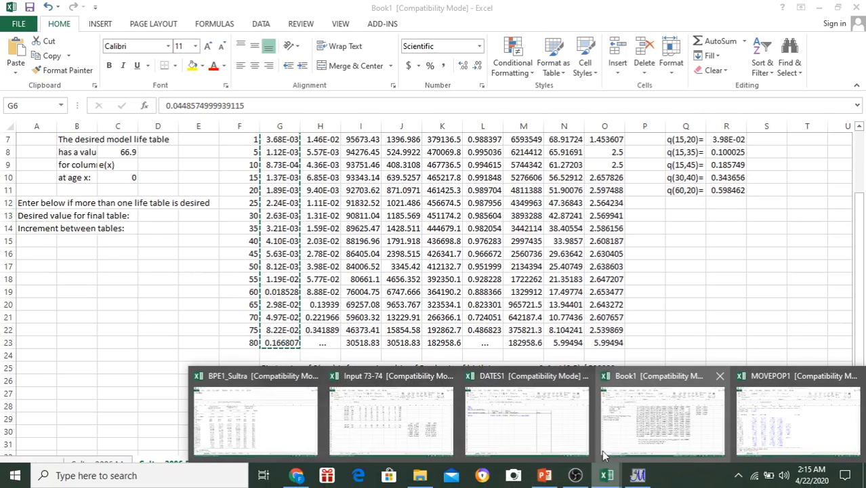
click(769, 416)
click(288, 216)
right_click(301, 216)
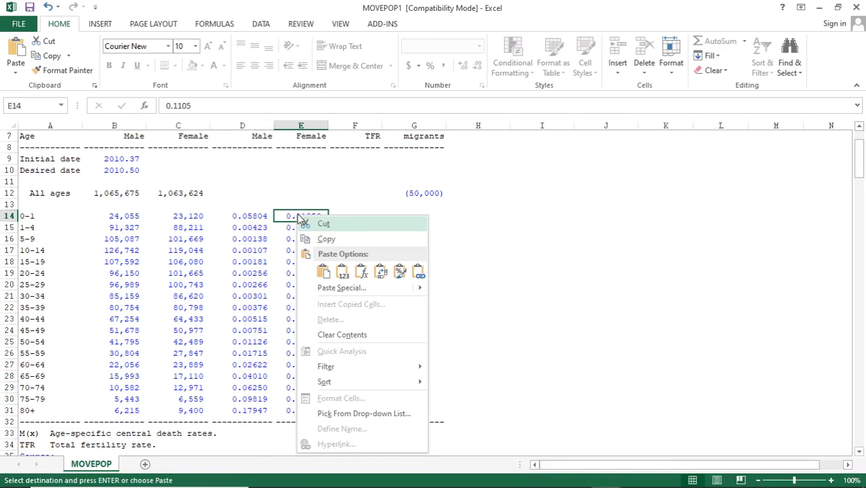
click(354, 266)
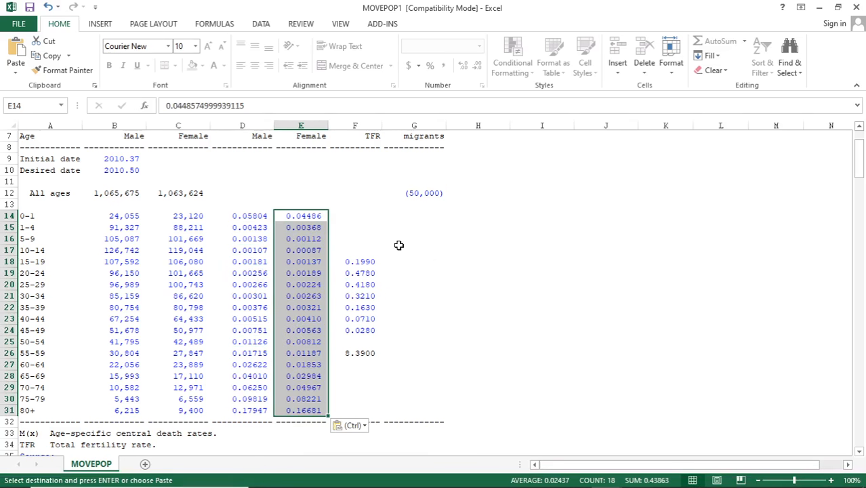
scroll(399, 245, up, 1)
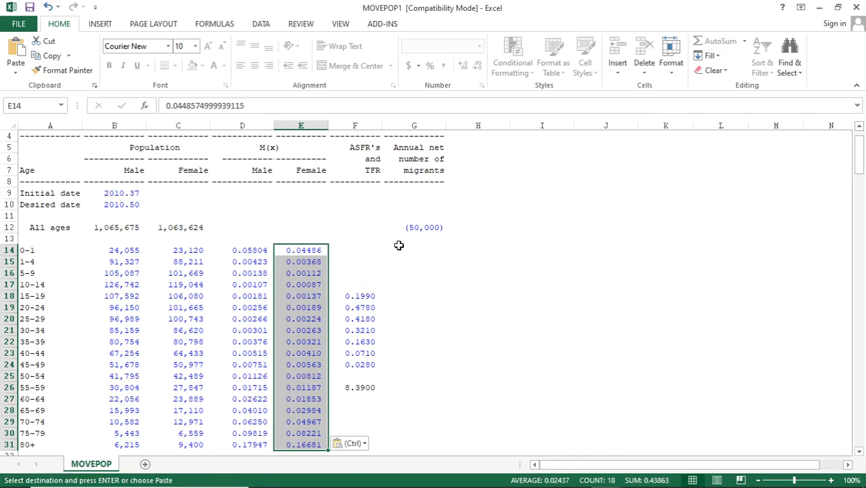
scroll(398, 244, down, 1)
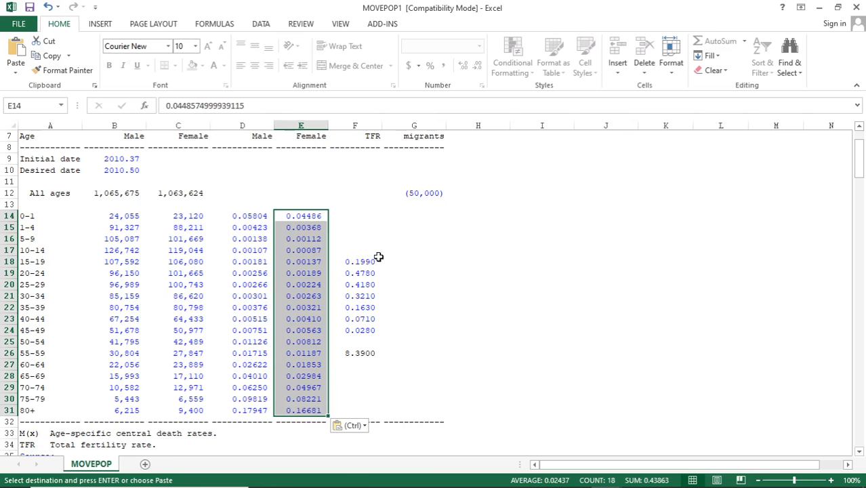
- Copy the 2007 age-specific fertility rates for ages 15-19 to 45-49 (D101:D107) from the BASEPOP sheet of the BPE1_Sultra workbook
scroll(383, 234, up, 1)
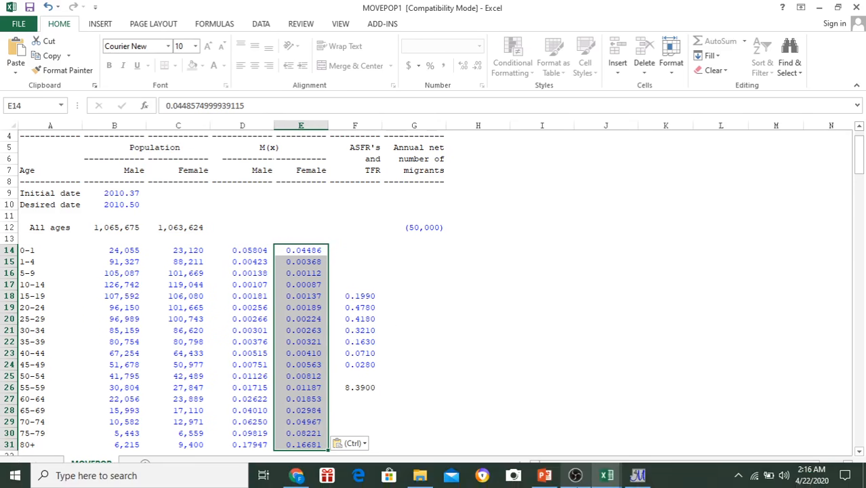
mouse_move(606, 475)
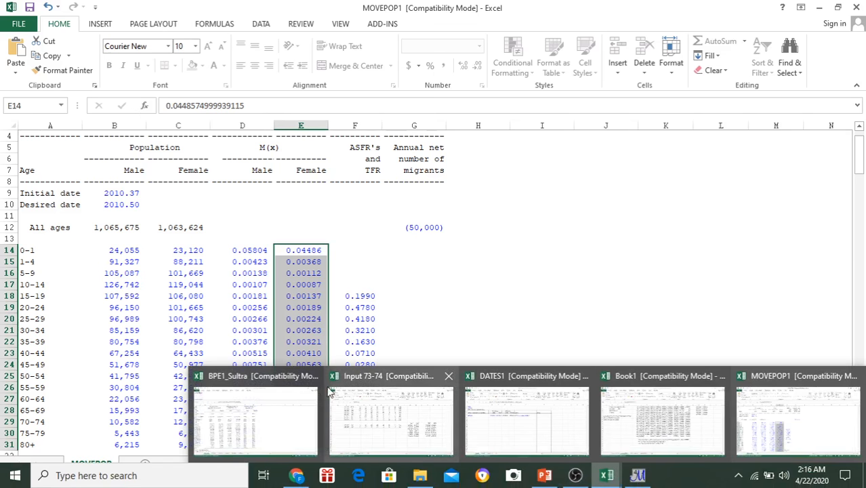
click(289, 418)
scroll(353, 337, up, 11)
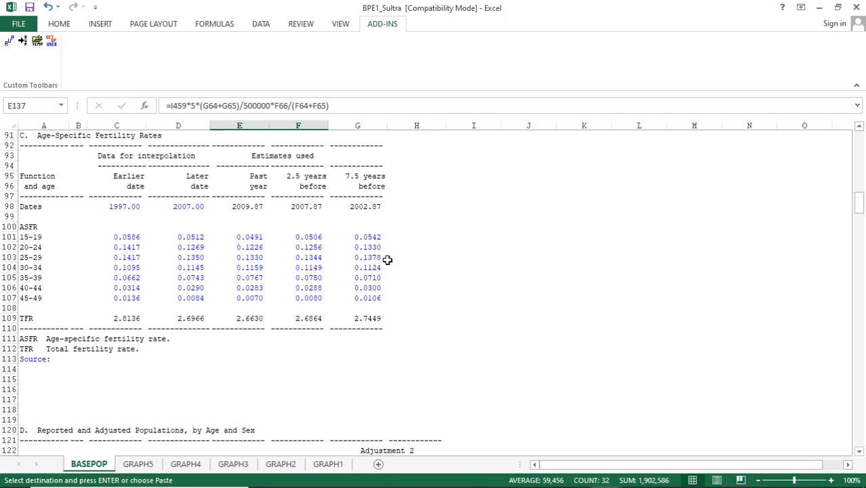
drag(193, 236, 198, 296)
right_click(188, 271)
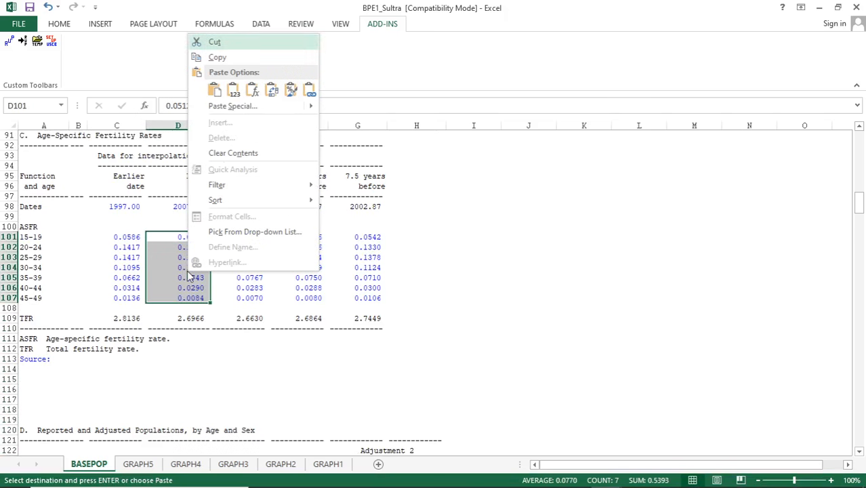
click(217, 57)
- Paste the copied fertility rates as values into the ASFR column of MOVEPOP1, starting at F18
mouse_move(569, 478)
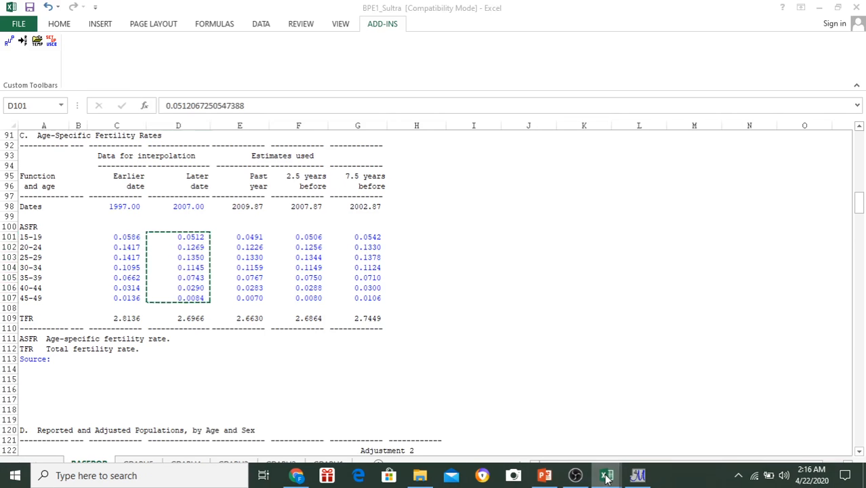
mouse_move(606, 475)
click(779, 407)
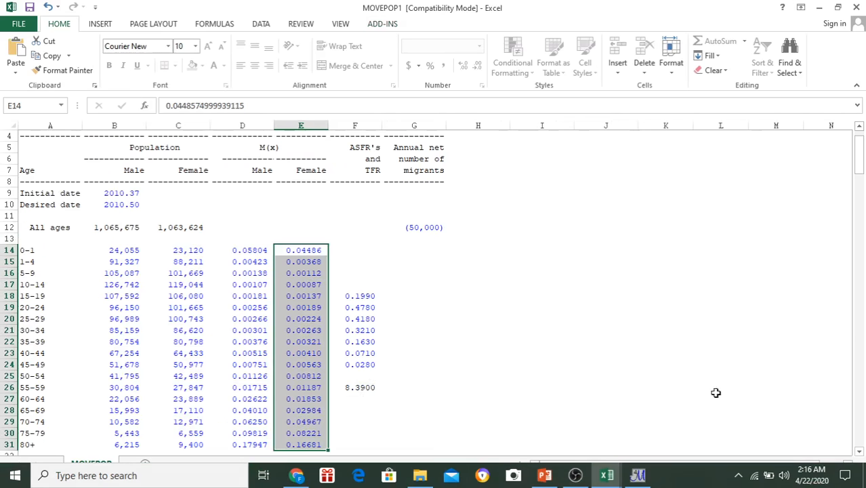
click(360, 300)
right_click(361, 303)
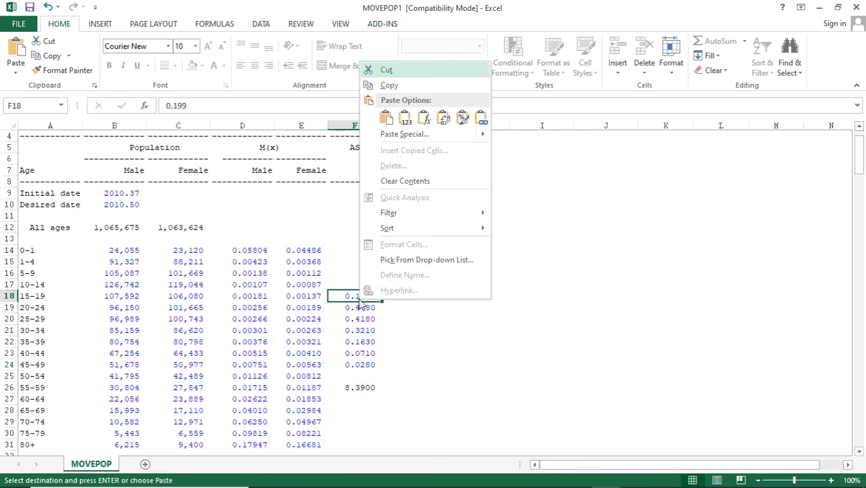
click(405, 119)
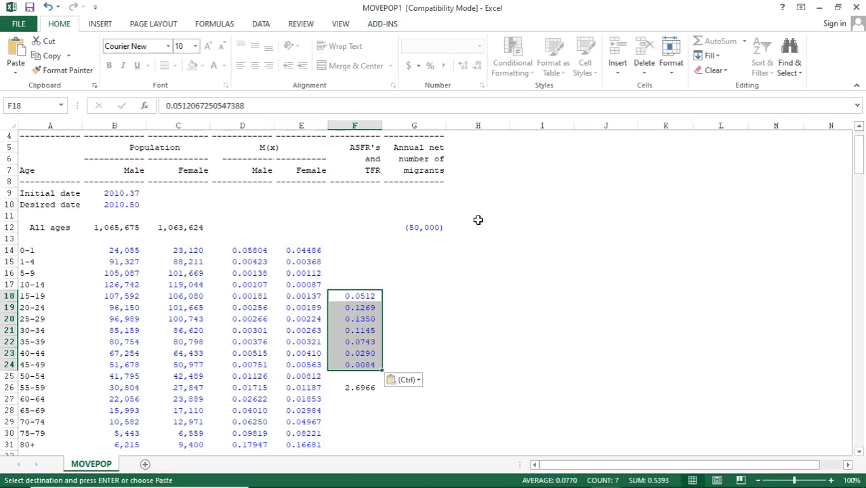
- Clear the all-ages annual net number of migrants in G12
click(421, 230)
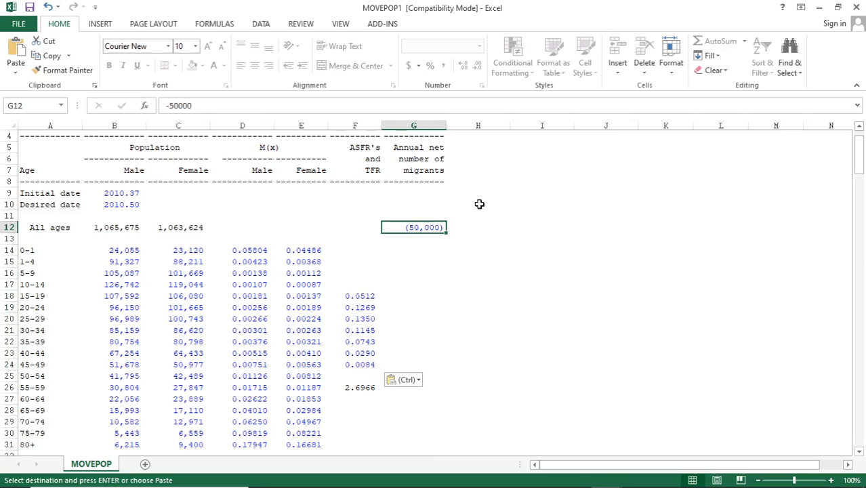
key(Delete)
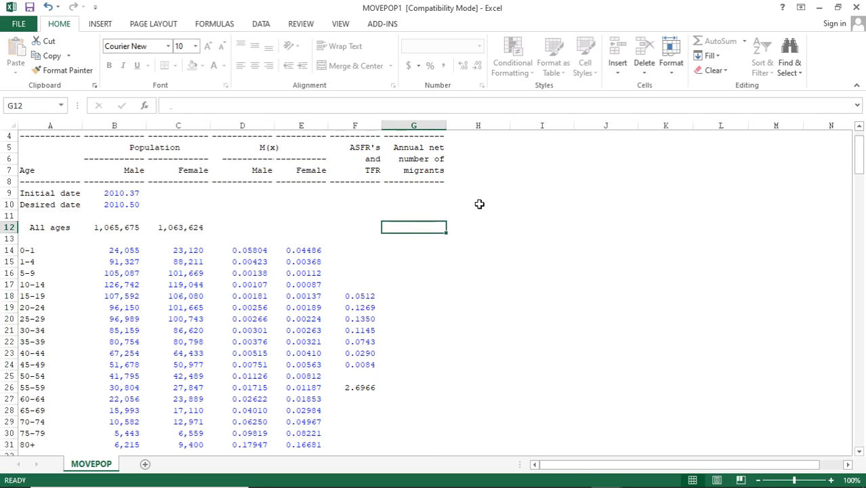
scroll(389, 218, up, 1)
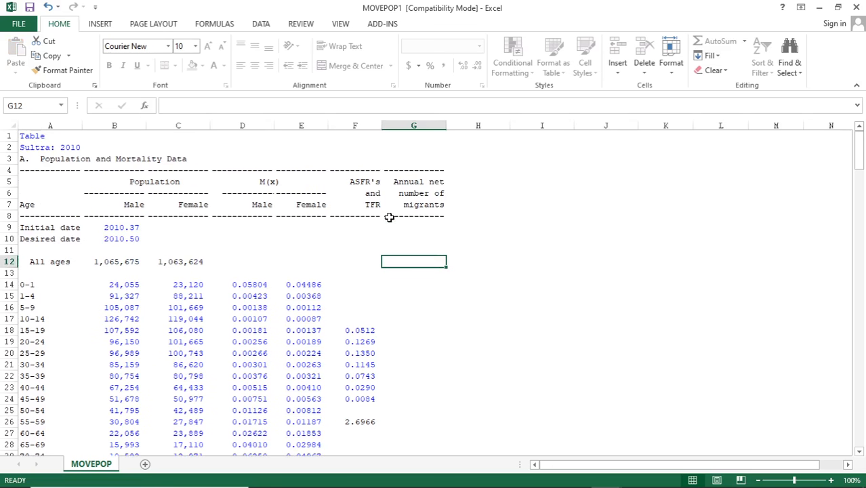
- Examine the estimated vital rates in section B and the estimated population by age and sex in section C
scroll(389, 217, down, 6)
scroll(391, 216, down, 4)
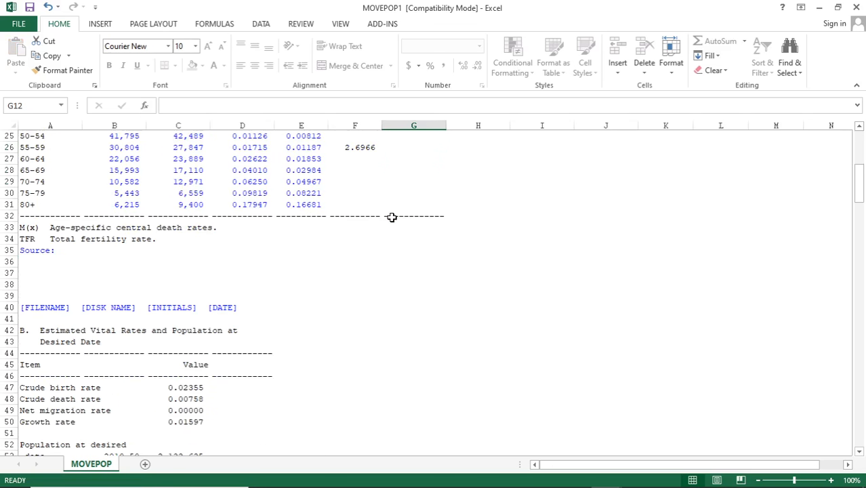
scroll(366, 283, down, 2)
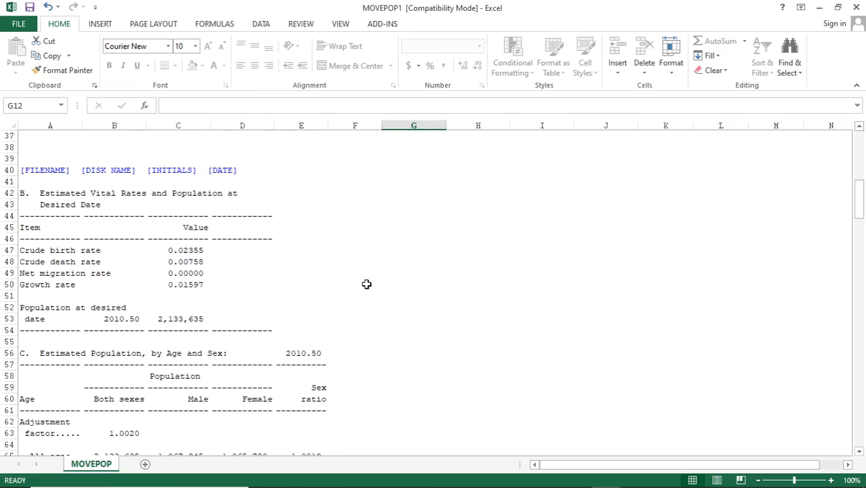
scroll(367, 271, down, 2)
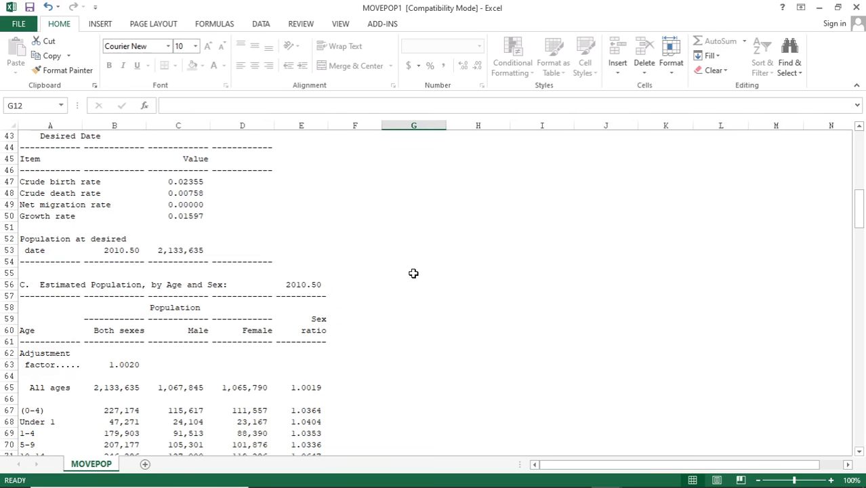
scroll(387, 295, down, 1)
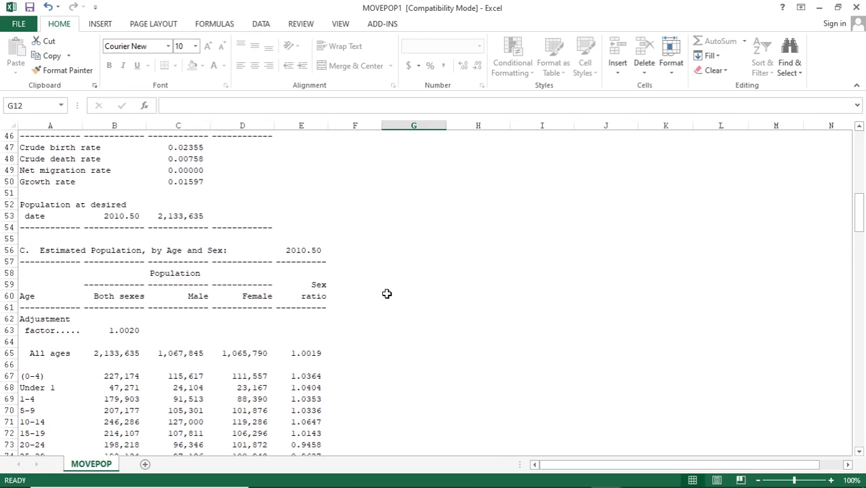
scroll(386, 292, down, 3)
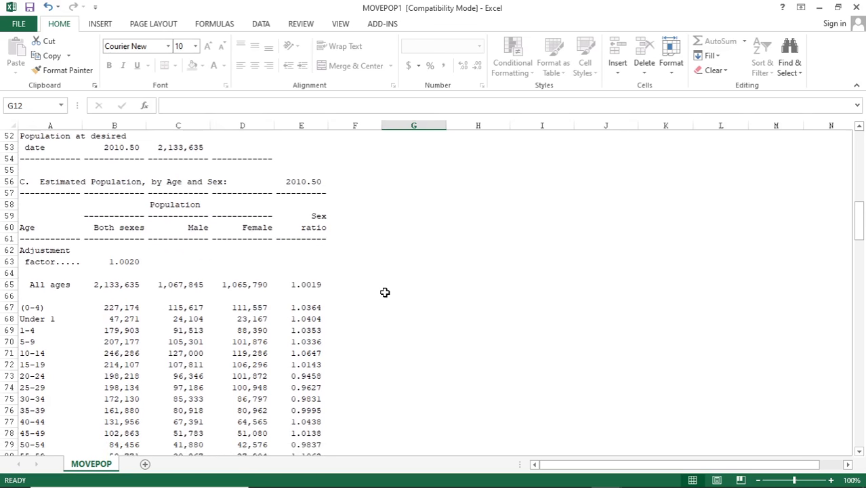
scroll(384, 292, down, 1)
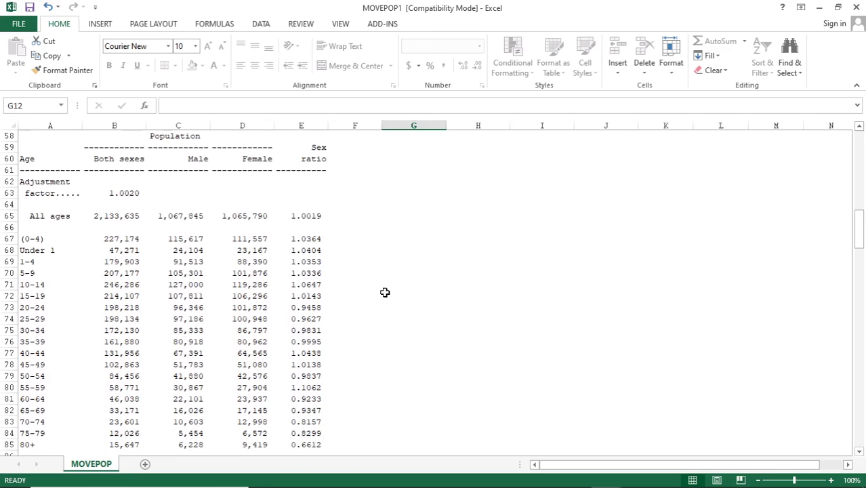
scroll(384, 292, down, 1)
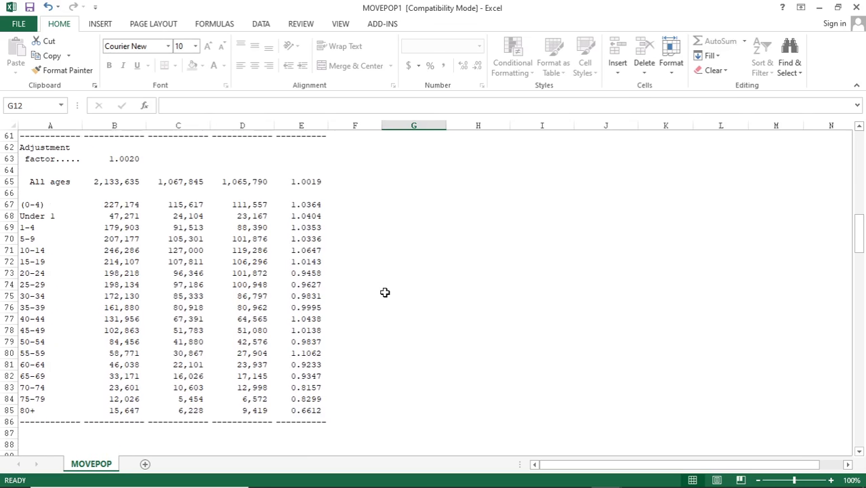
- Save the workbook as MOVEPOP1_Sultra in the #latihan folder of US Census Bureau Tools
click(19, 25)
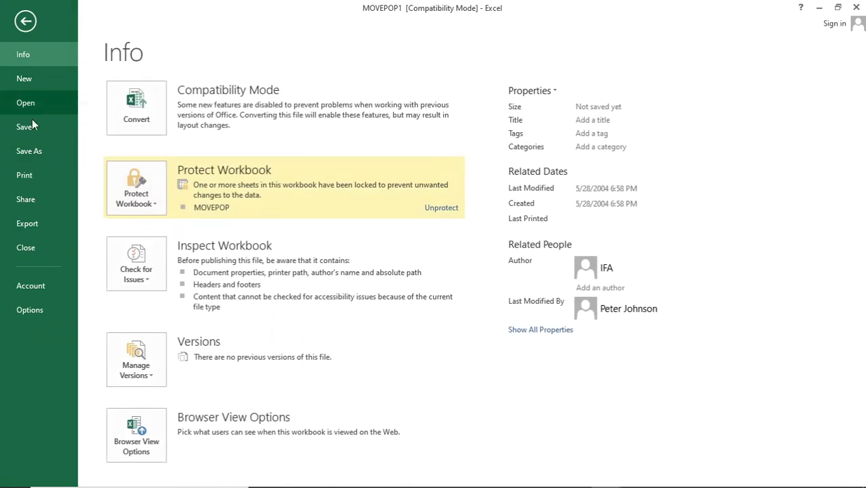
click(41, 153)
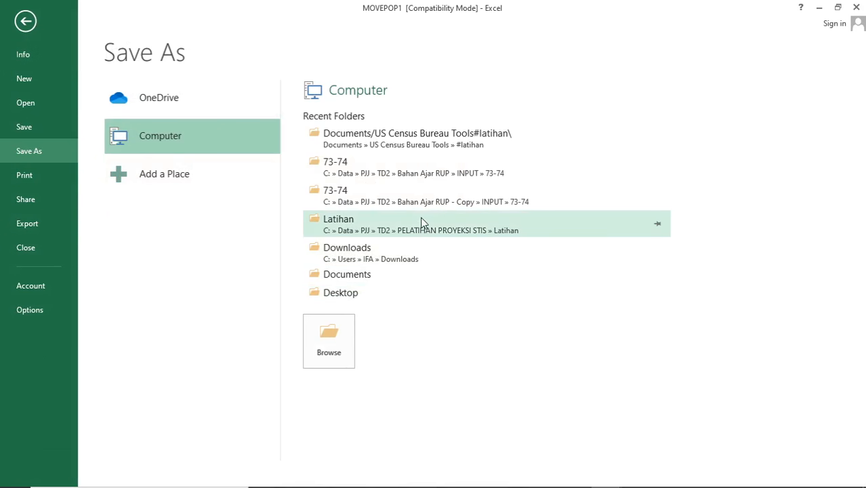
click(417, 139)
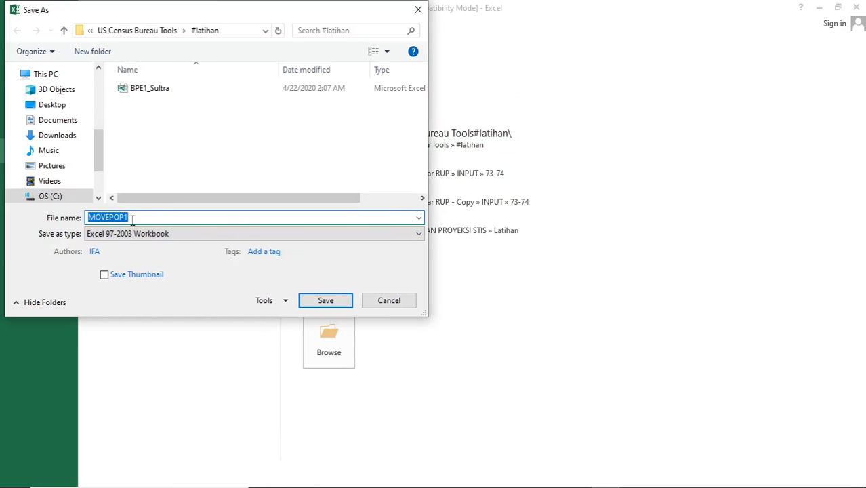
click(133, 219)
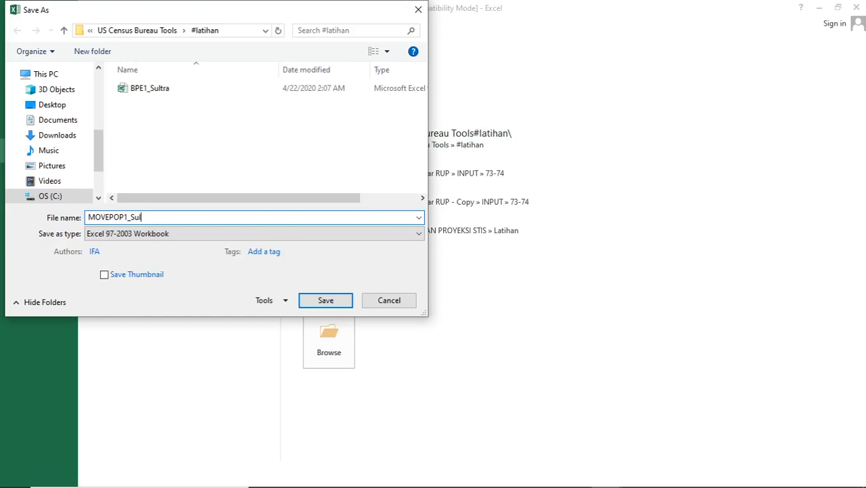
text(_Sultra)
key(Return)
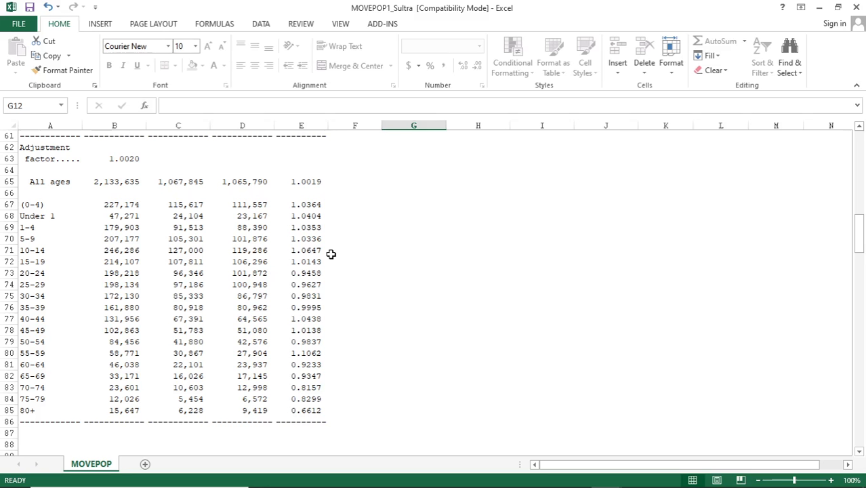
scroll(330, 254, up, 2)
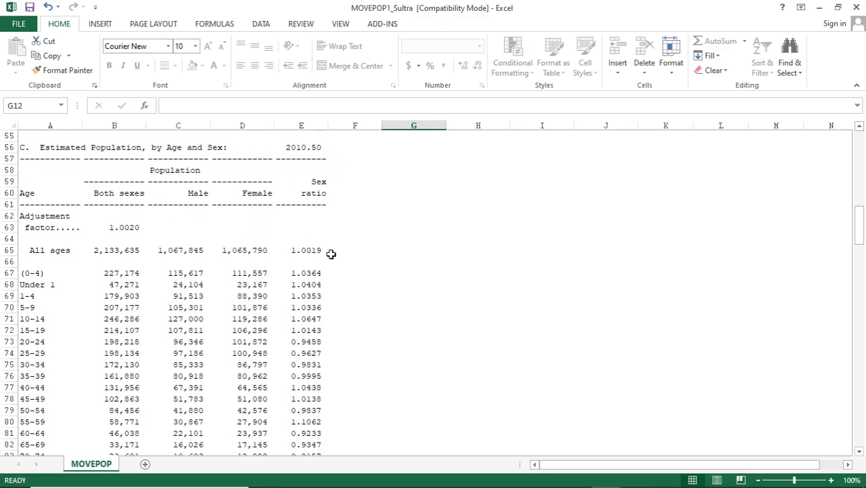